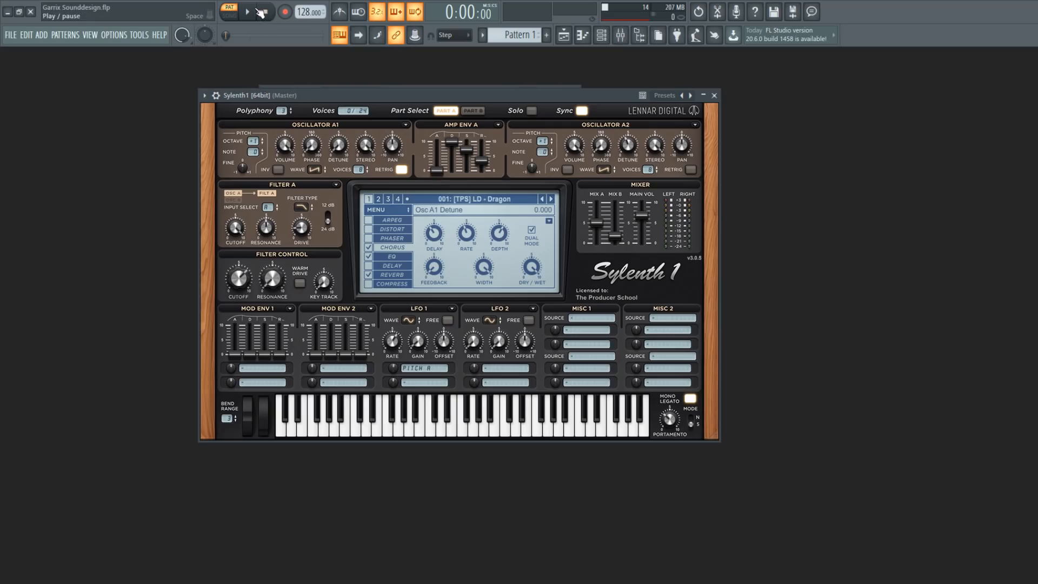
Thicken oscillator A1 with more voices, a detune of 4.367 and octave +1, and play the pattern.
left_click(252, 11)
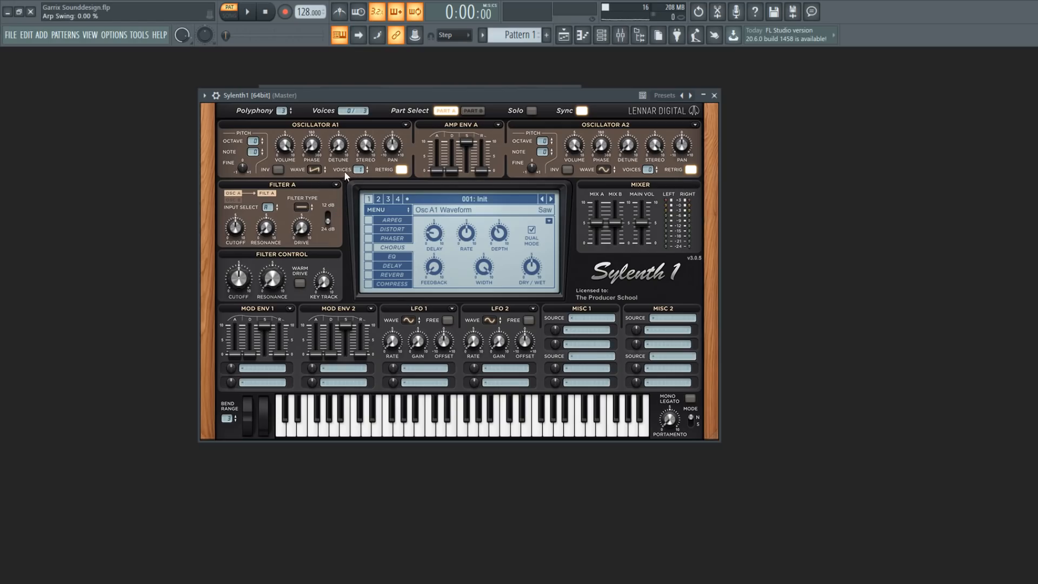
left_click_drag(356, 171, 358, 127)
left_click_drag(336, 151, 341, 128)
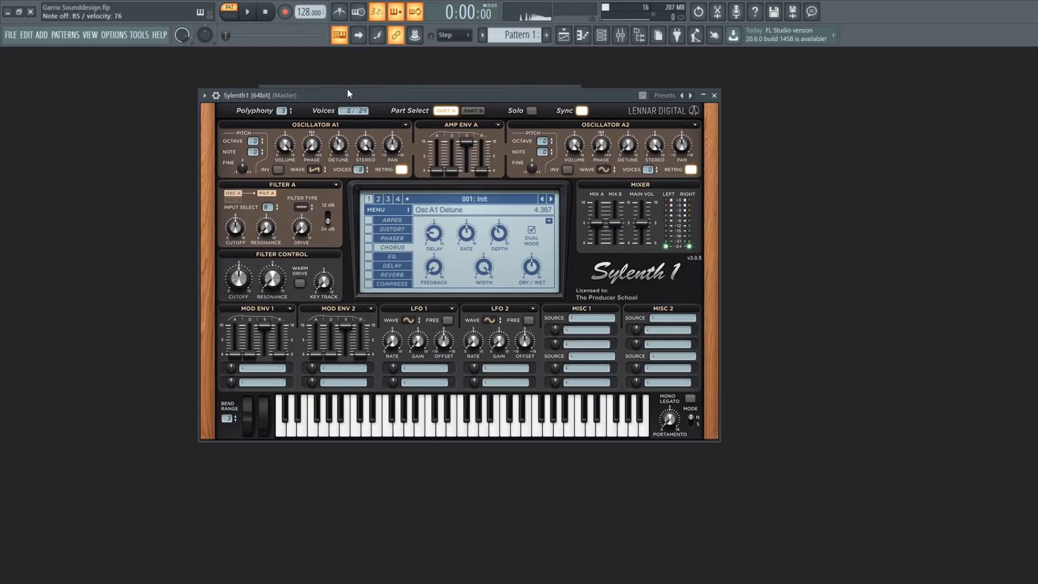
scroll(254, 147, "up", 1)
key("space")
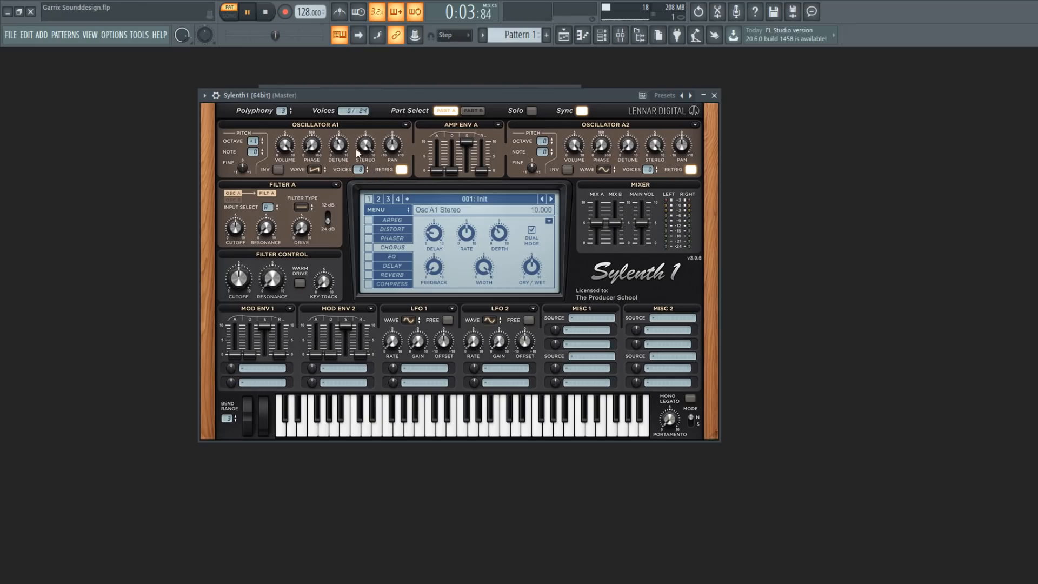
left_click(265, 16)
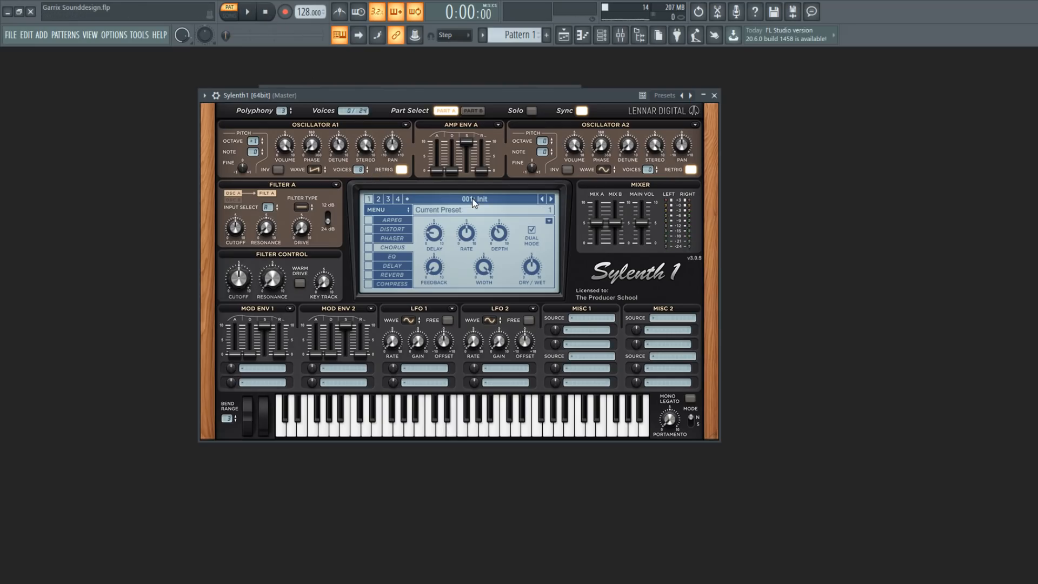
Lengthen the release of amp envelope A to 4.282 while listening to the pattern.
left_click_drag(483, 174, 484, 161)
key("space")
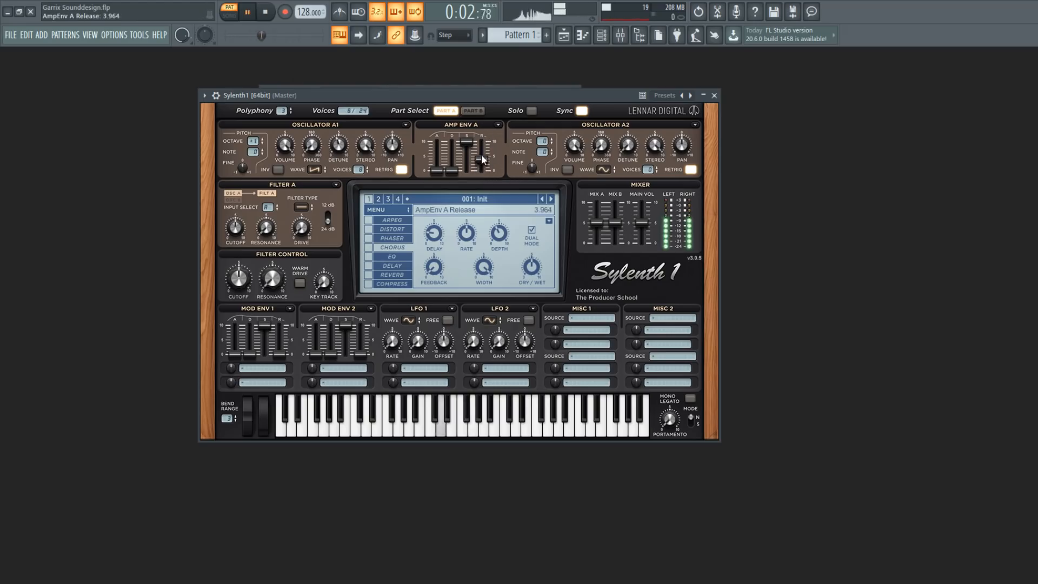
left_click_drag(482, 167, 486, 158)
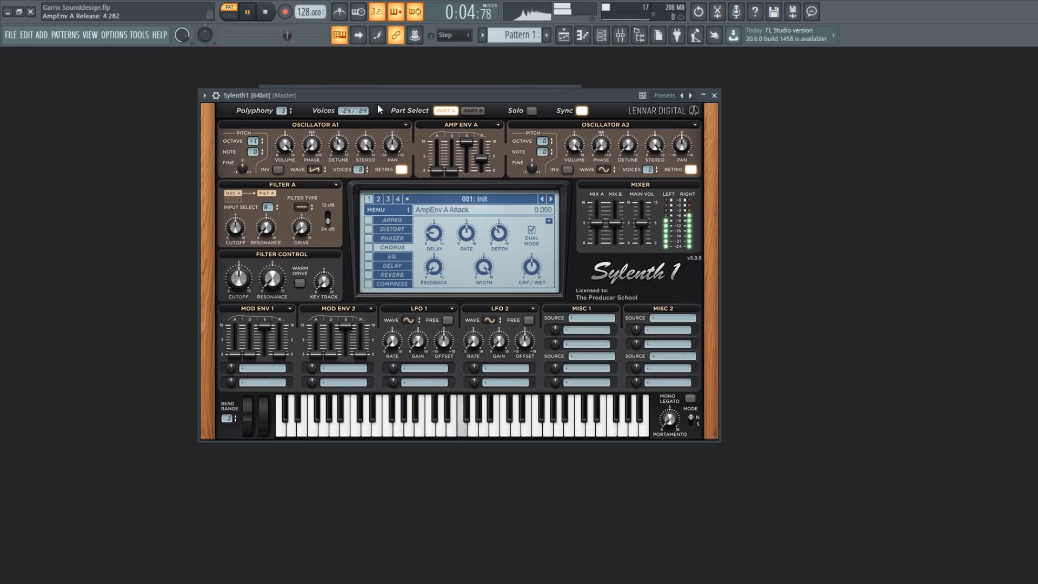
key("space")
Set up oscillator A2 as a saw at octave +1 with retrigger off and a detune of 4.267.
left_click_drag(545, 140, 549, 130)
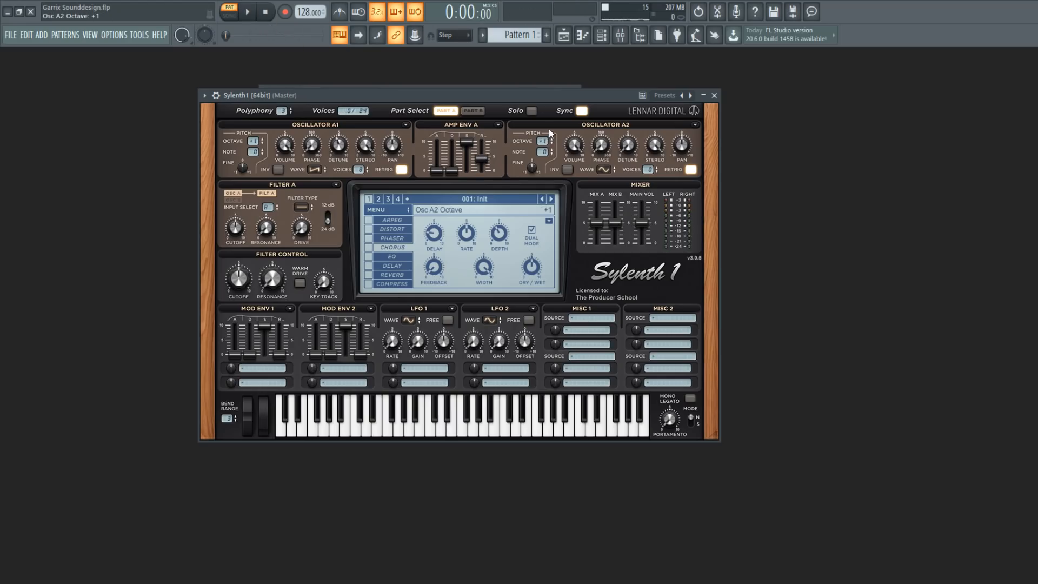
left_click(604, 169)
left_click(622, 189)
left_click(692, 171)
key("space")
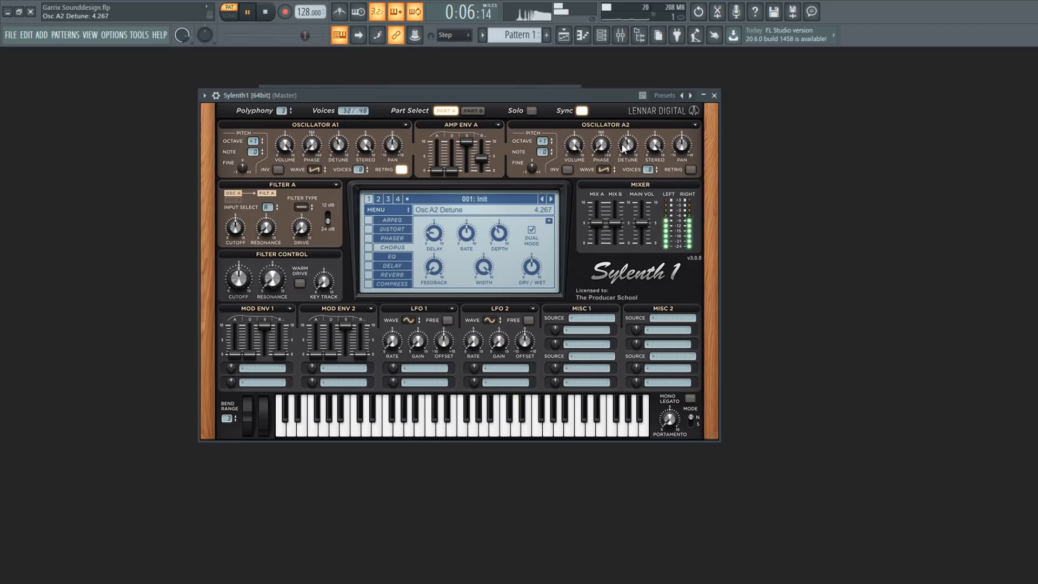
key("space")
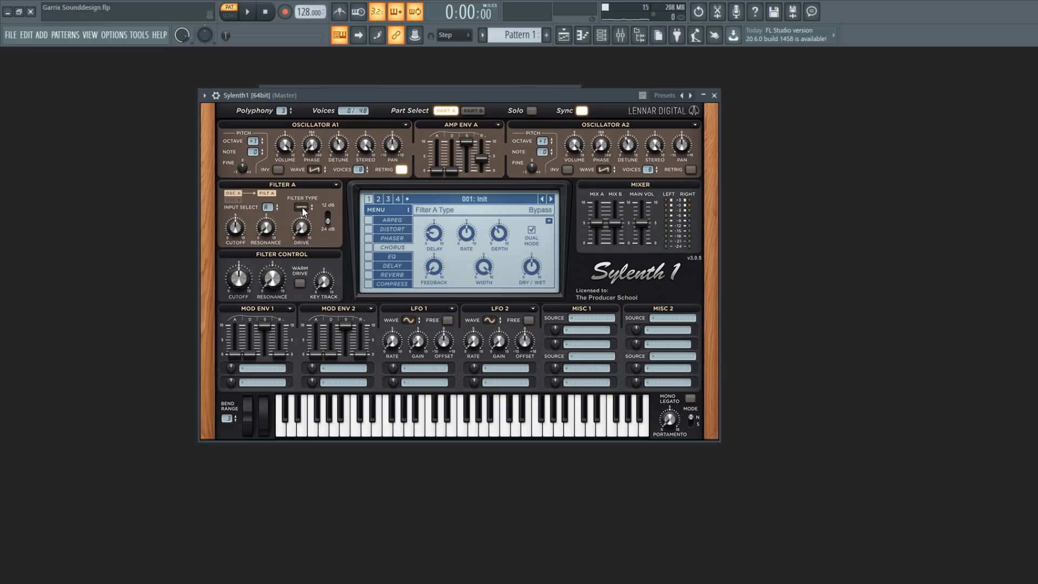
Switch filter A to Lowpass and set the filter control cutoff to 8.4 with the pattern playing.
left_click(302, 208)
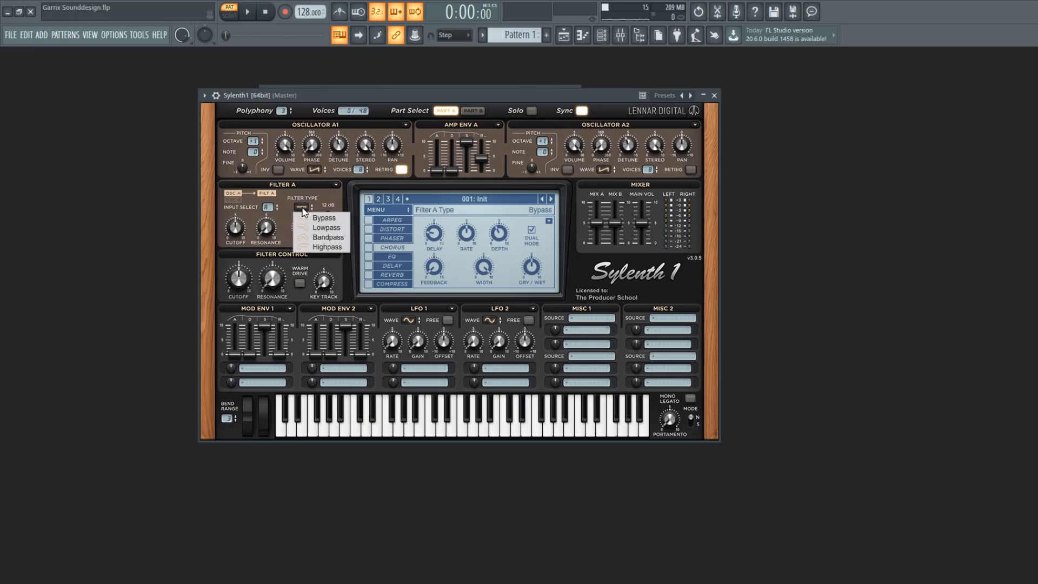
left_click(323, 227)
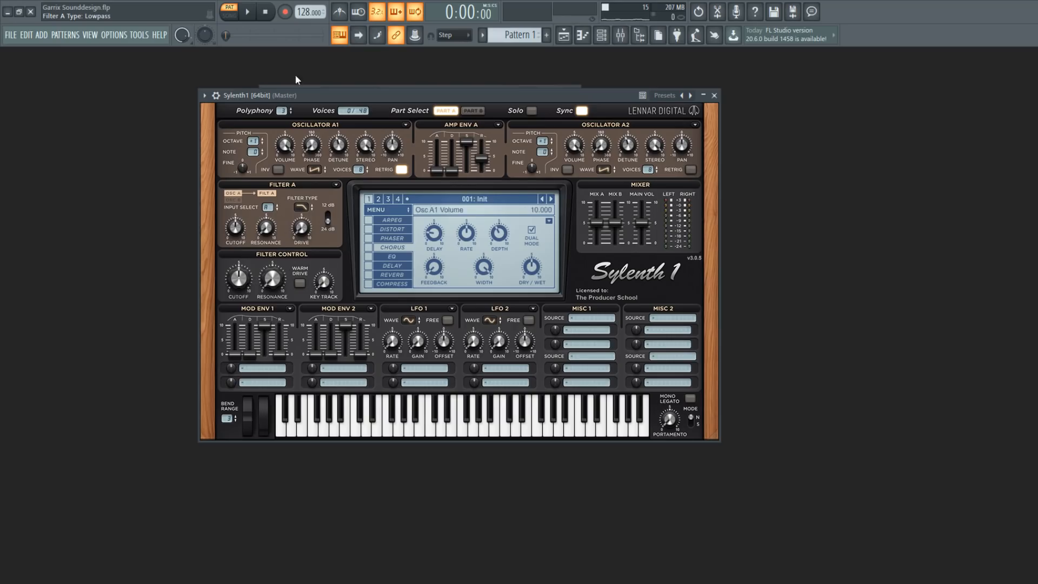
left_click(248, 13)
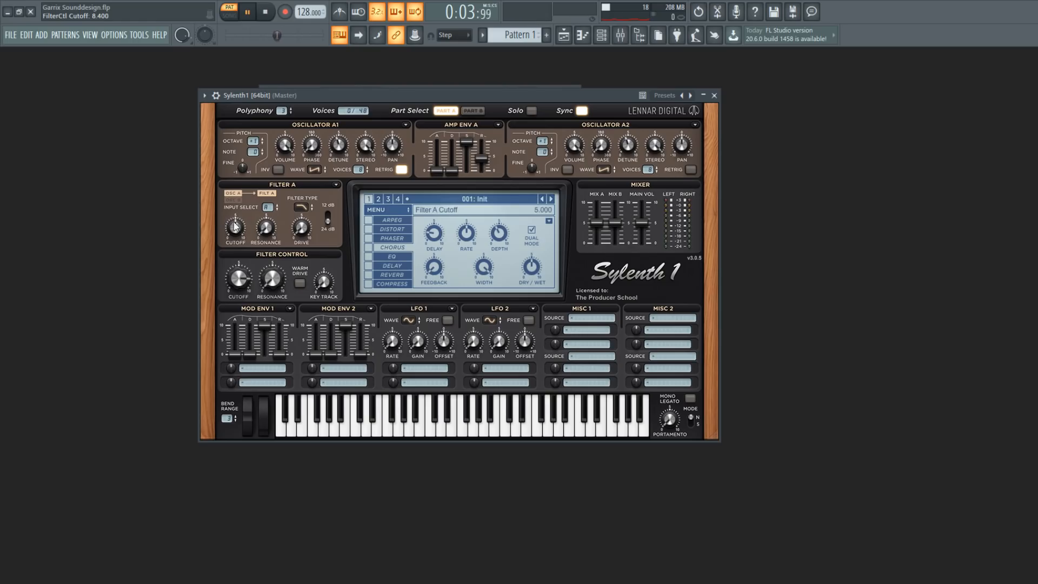
Raise filter A's drive to 1.633, checking the sound with pattern playback.
left_click_drag(303, 188, 304, 174)
left_click_drag(299, 238, 327, 153)
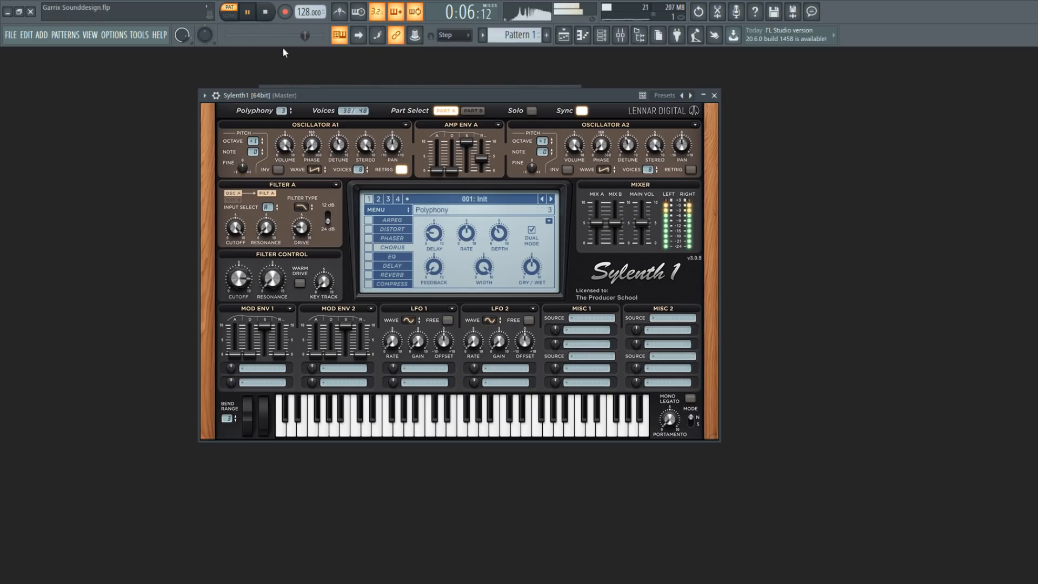
key("space")
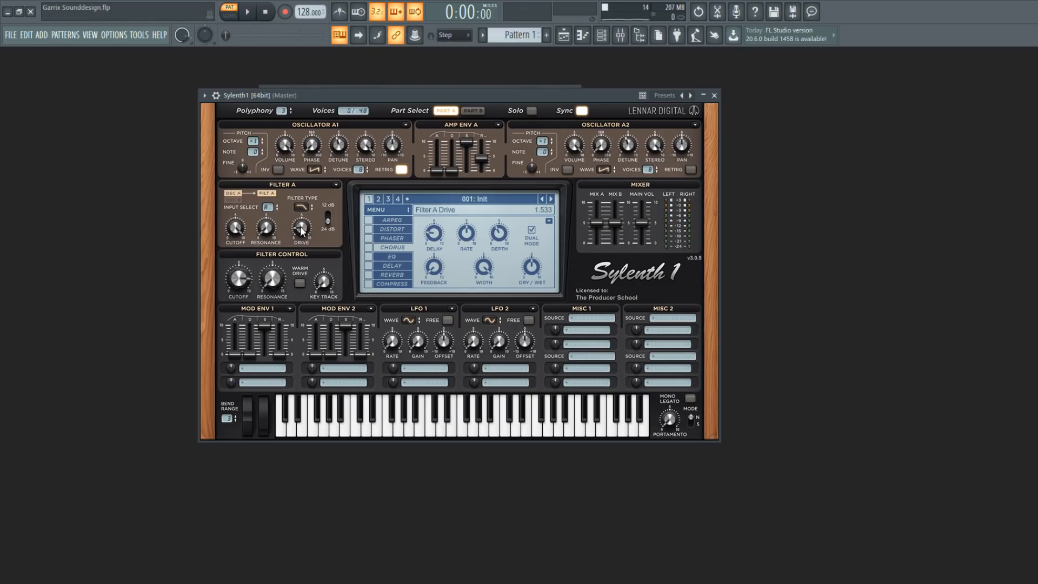
left_click(248, 13)
mouse_move(303, 234)
left_mouse_down()
mouse_move(302, 255)
mouse_move(301, 227)
left_mouse_up()
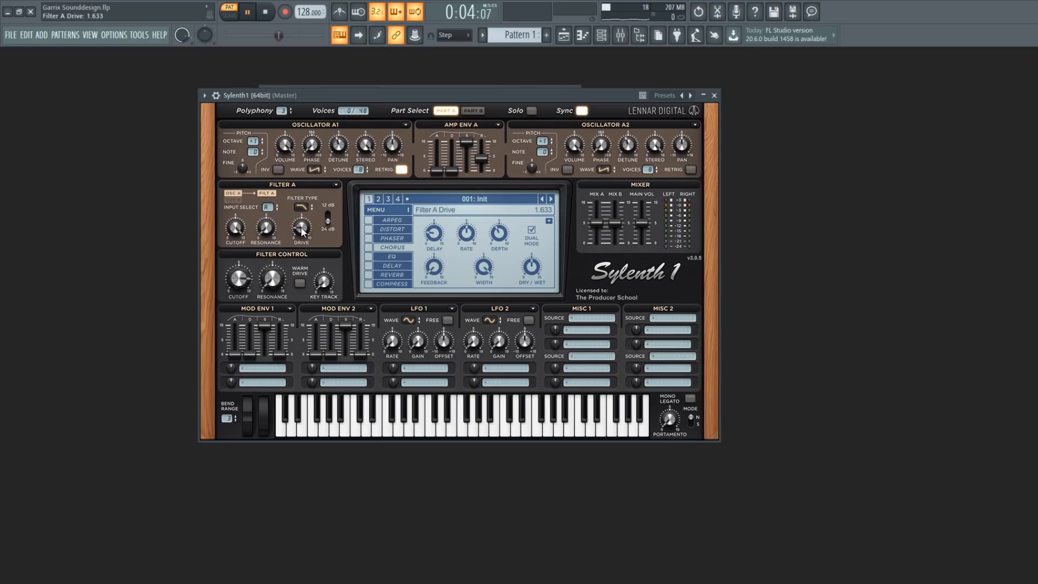
left_click(266, 20)
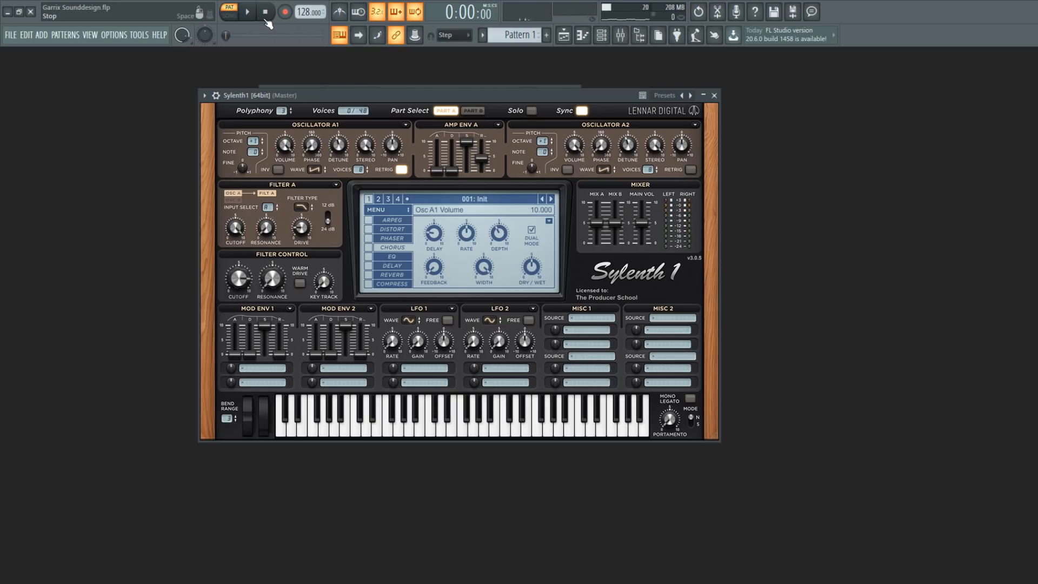
Assign Pitch A as the first modulation destination of LFO 1.
left_click(409, 370)
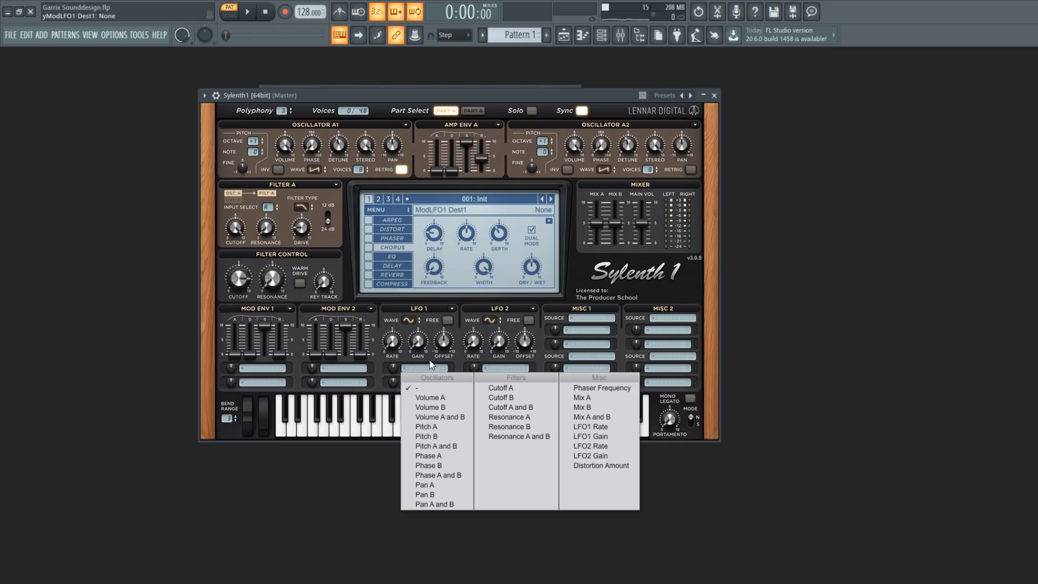
left_click(430, 366)
left_click(429, 366)
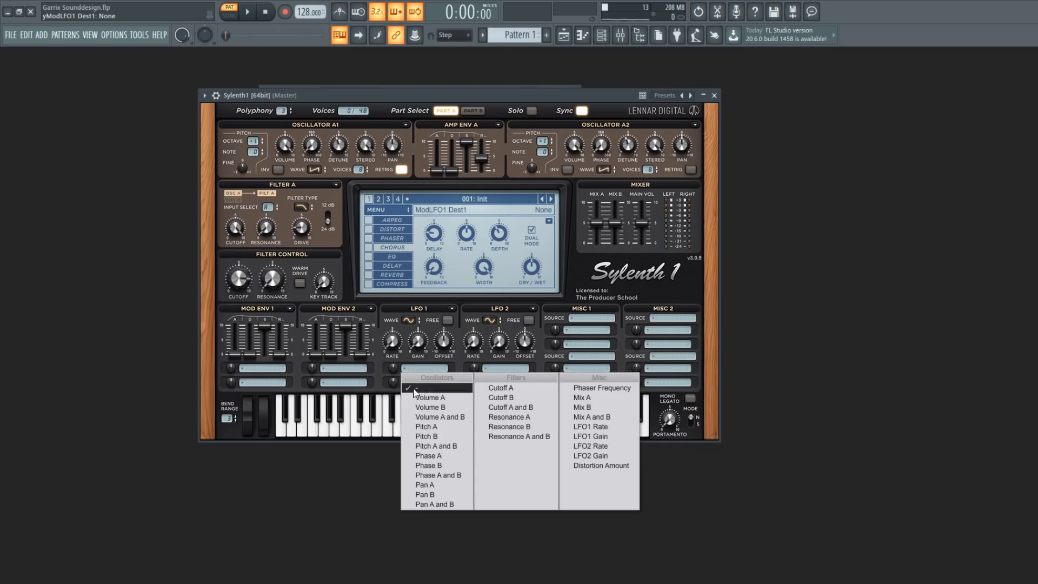
left_click(438, 427)
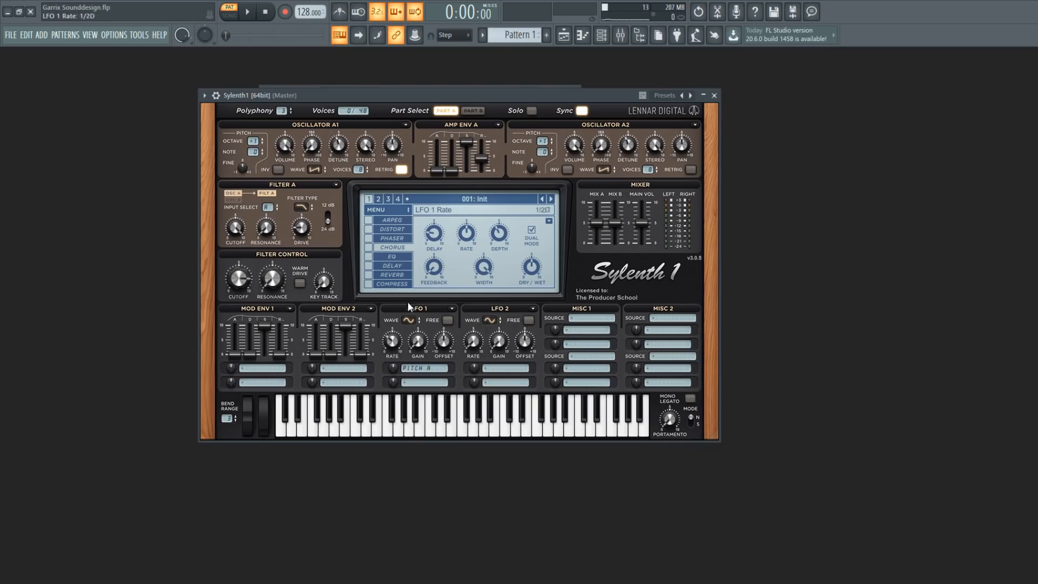
Adjust LFO 1's rate, lower its gain to about 0.8 and set its Pitch A modulation amount to 6.333.
left_click_drag(417, 274, 423, 268)
mouse_move(419, 344)
left_mouse_down()
mouse_move(421, 325)
mouse_move(417, 346)
left_mouse_up()
left_click_drag(396, 370, 398, 366)
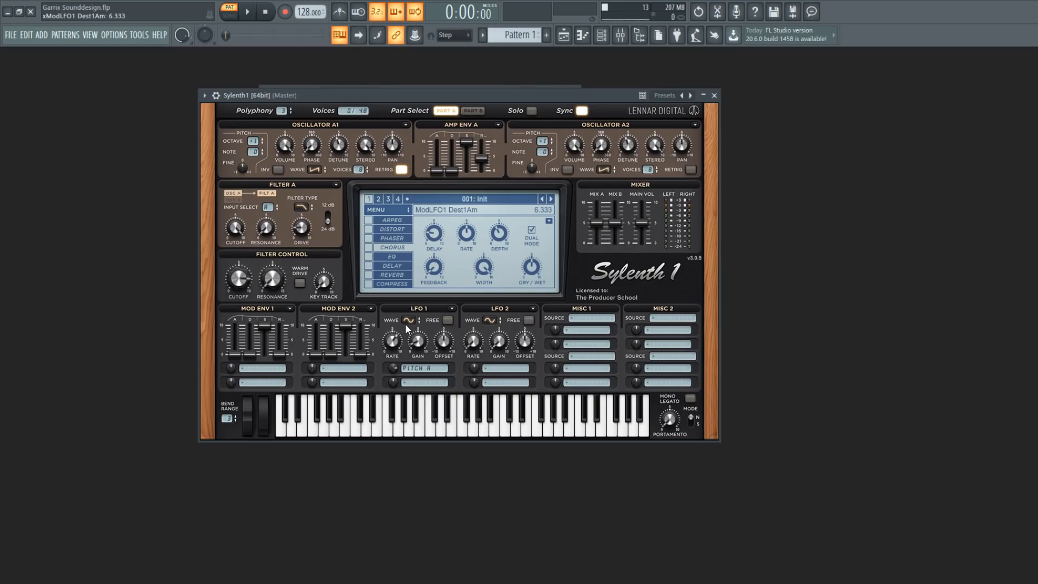
left_click_drag(405, 324, 406, 324)
left_click(248, 12)
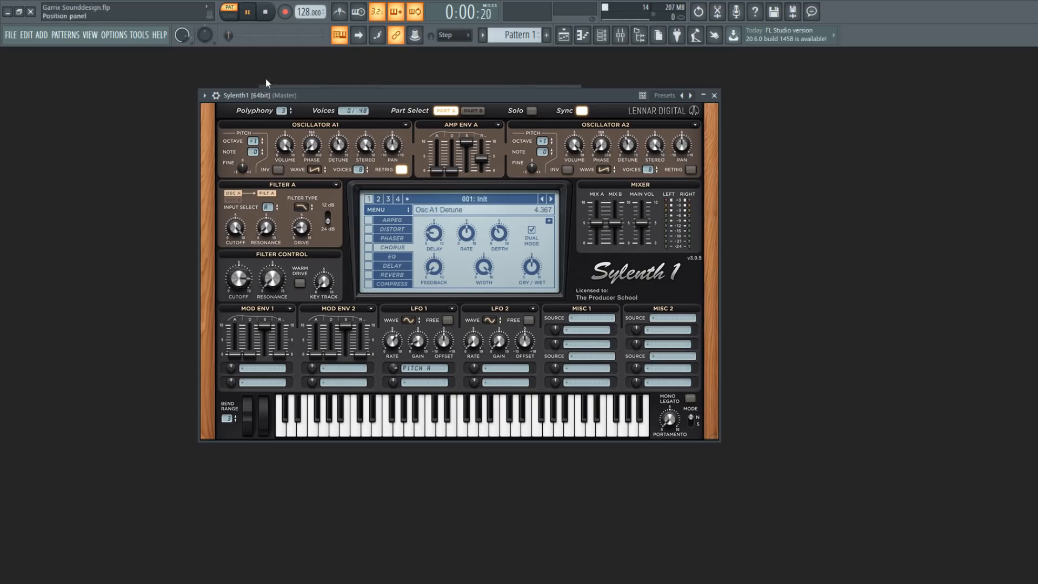
left_click(274, 12)
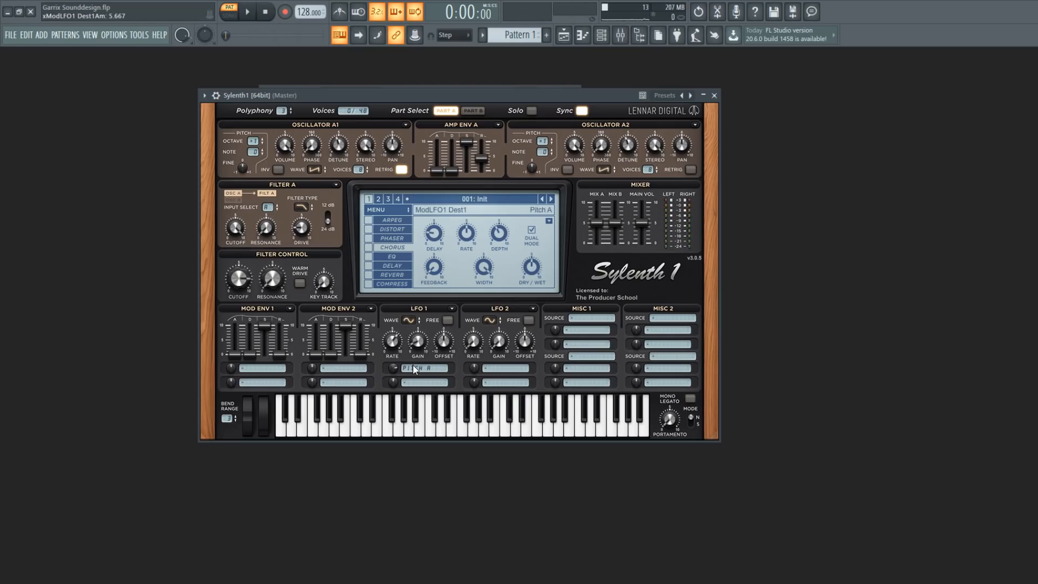
Reduce LFO 1's Pitch A modulation amount to 0.6 while the pattern plays.
left_click_drag(386, 398, 384, 403)
key("space")
scroll(394, 371, "down", 4)
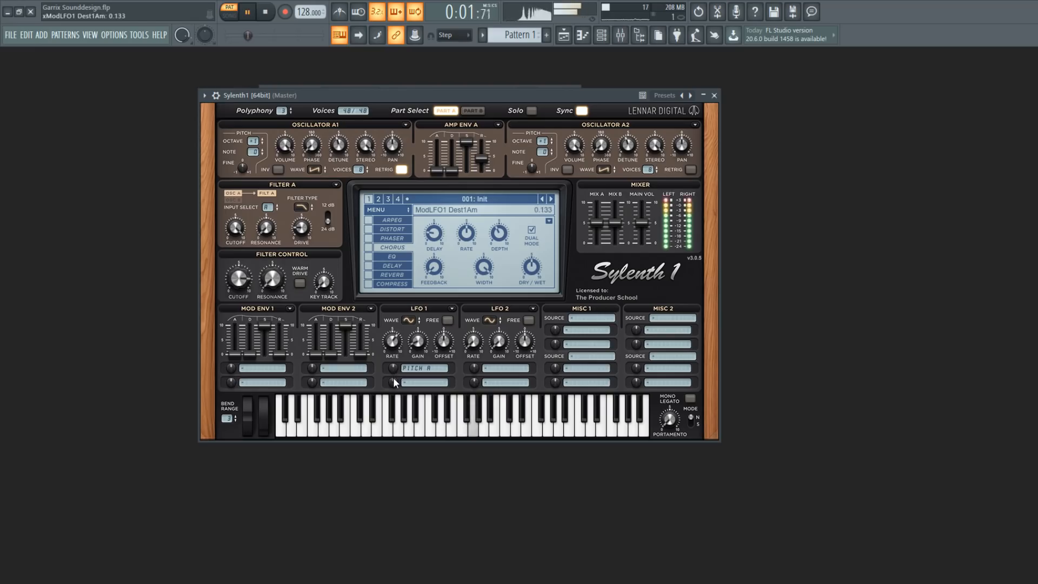
mouse_move(422, 343)
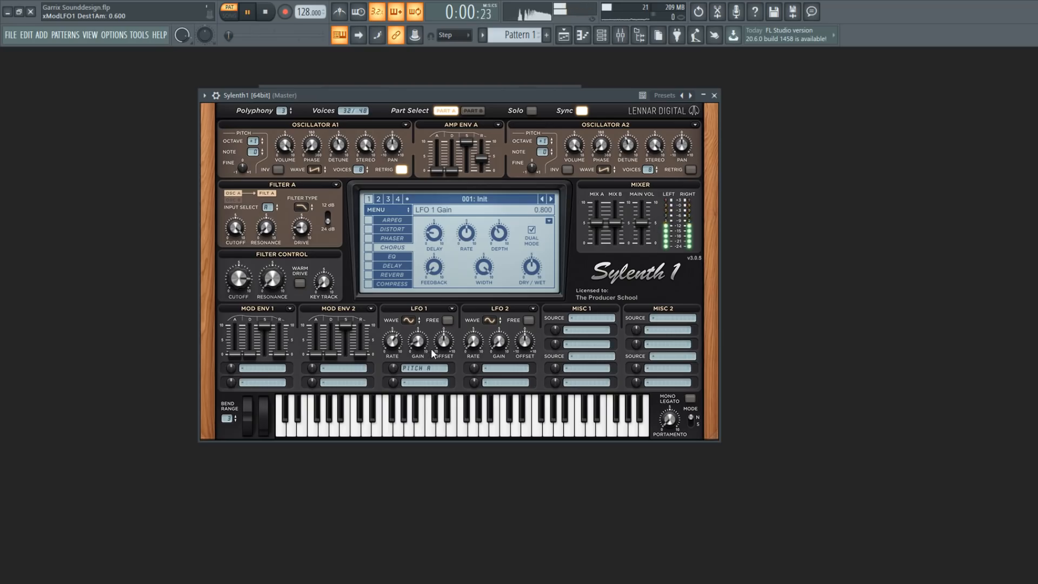
left_click(265, 11)
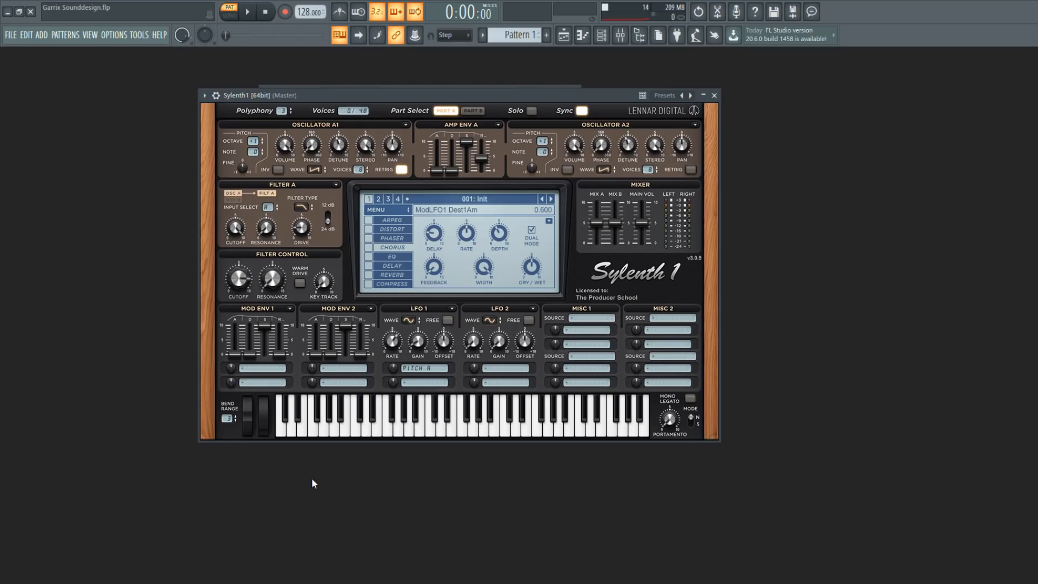
Enable the chorus effect, lower its rate slightly and listen to the pattern.
left_click(370, 249)
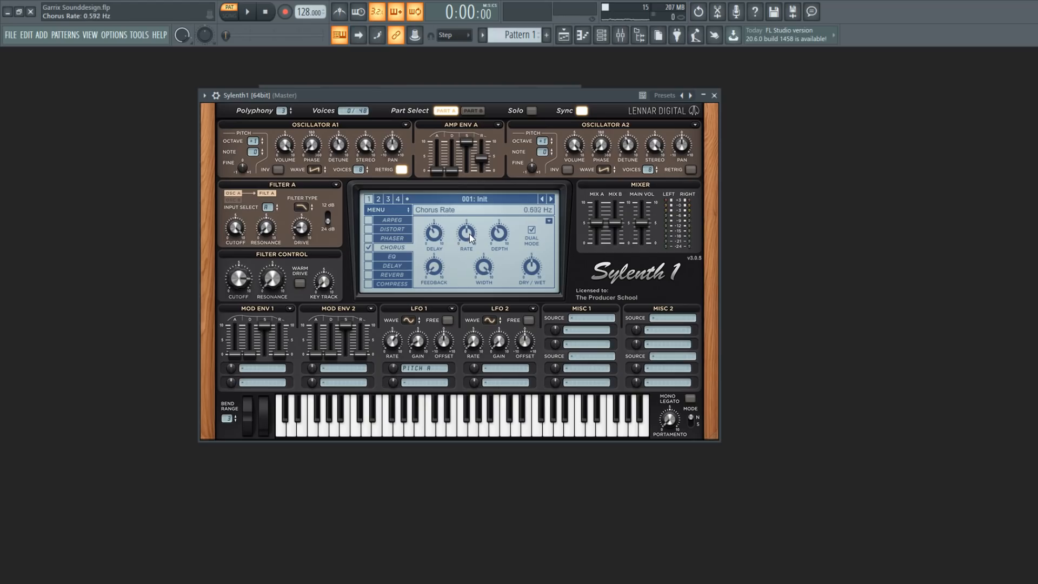
scroll(467, 243, "down", 3)
key("space")
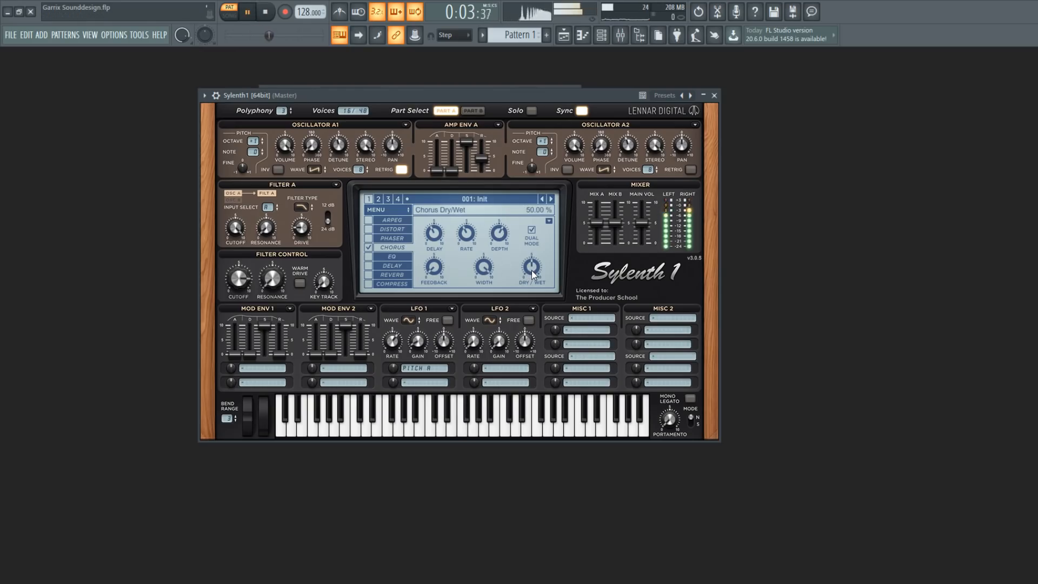
key("space")
Raise the chorus dry/wet mix to 100% and listen to the pattern.
left_click_drag(534, 276, 534, 263)
left_click_drag(534, 211, 533, 195)
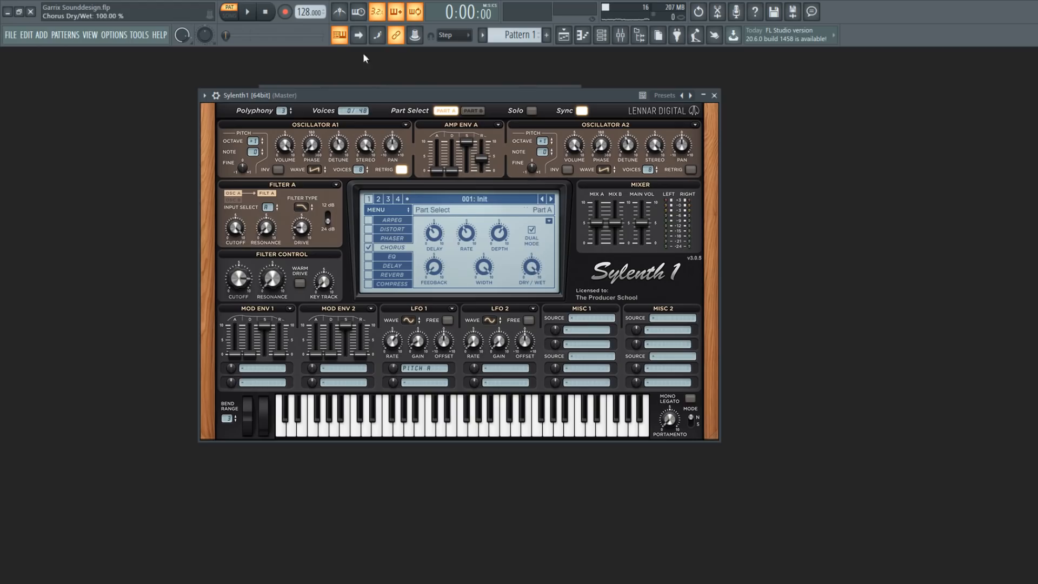
key("space")
left_click_drag(531, 269, 531, 276)
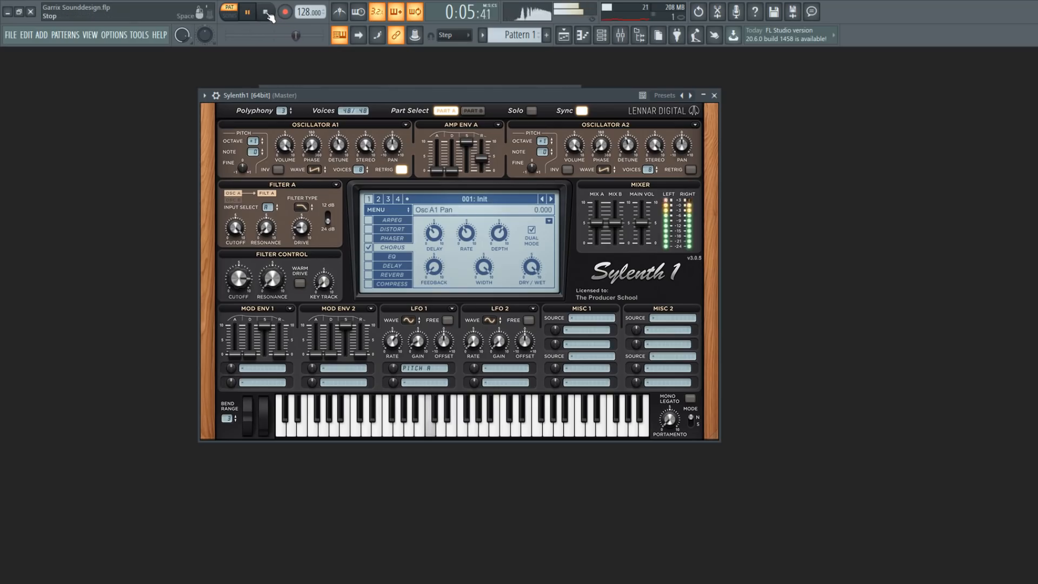
left_click(273, 15)
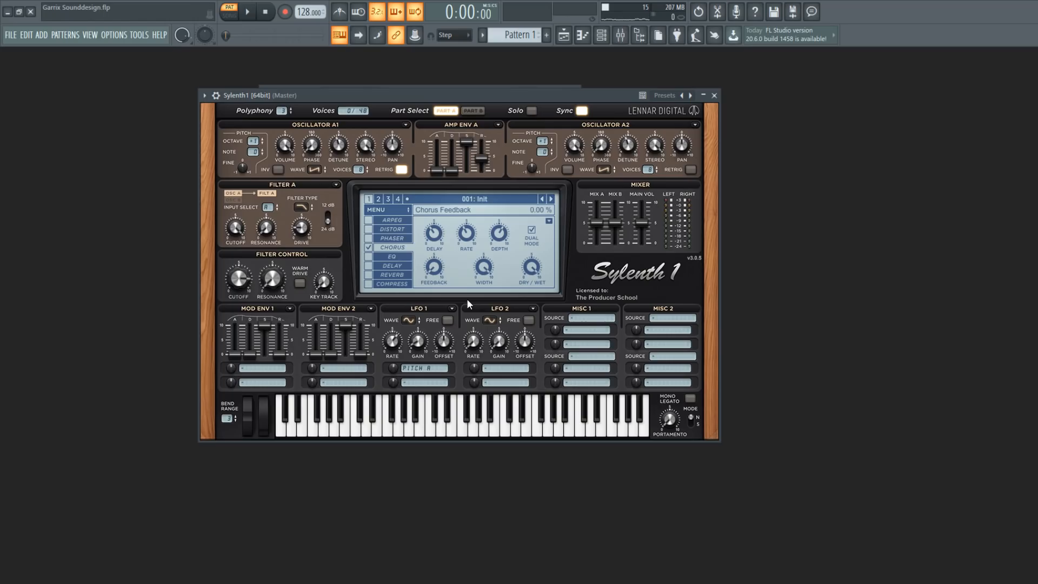
Enable the EQ and boost its treble to 10.7 dB while listening to the pattern.
left_click(368, 256)
left_click(392, 256)
mouse_move(510, 267)
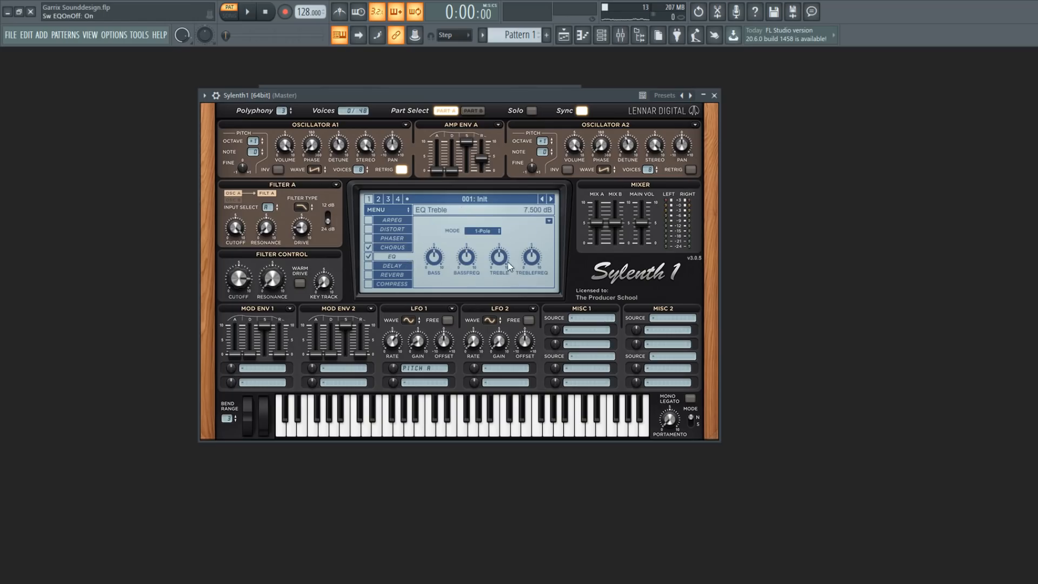
mouse_move(503, 261)
left_mouse_down()
mouse_move(515, 243)
mouse_move(521, 294)
mouse_move(532, 273)
mouse_move(508, 242)
mouse_move(515, 227)
mouse_move(512, 262)
left_mouse_up()
left_click(247, 11)
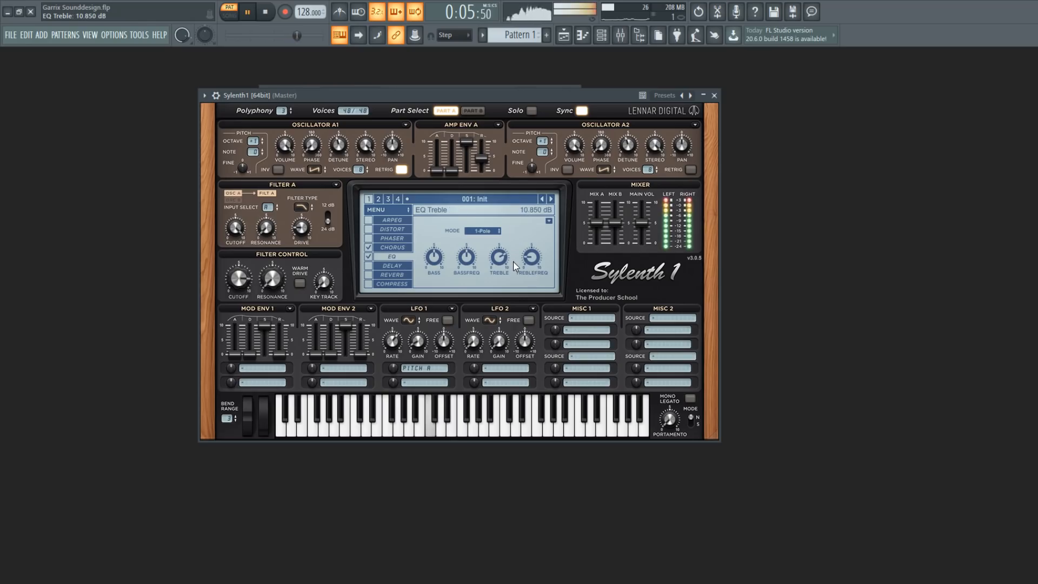
key("space")
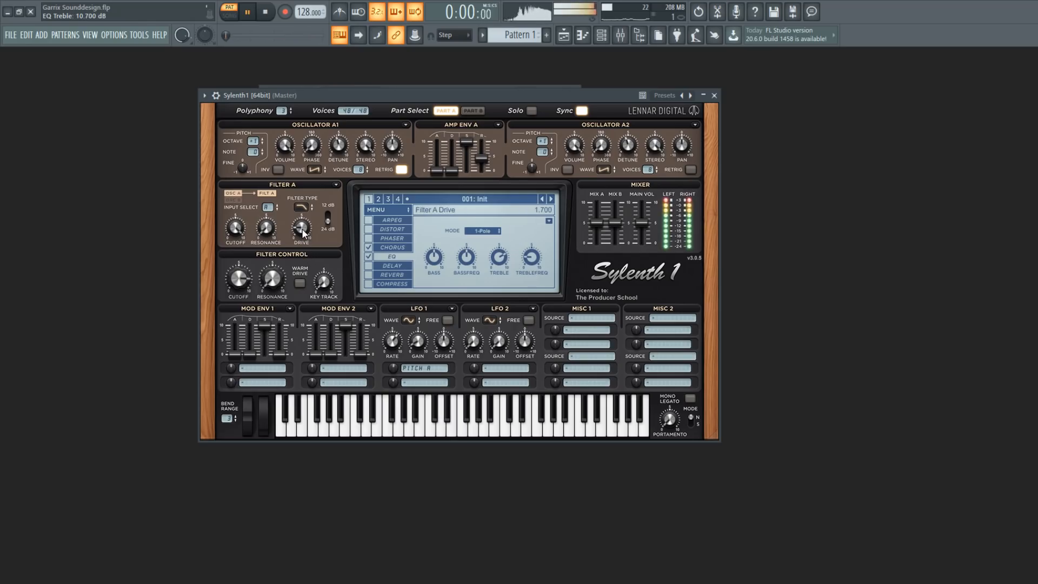
Enable the reverb and set its predelay to 38 ms and its size to 6.733.
left_click(370, 274)
left_click(369, 274)
key("space")
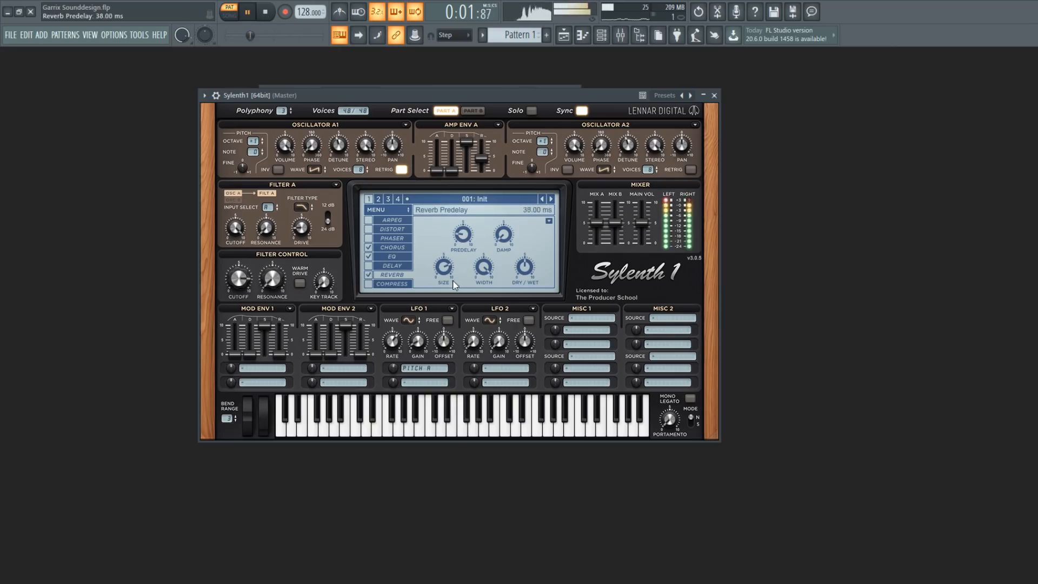
left_click_drag(444, 280, 444, 284)
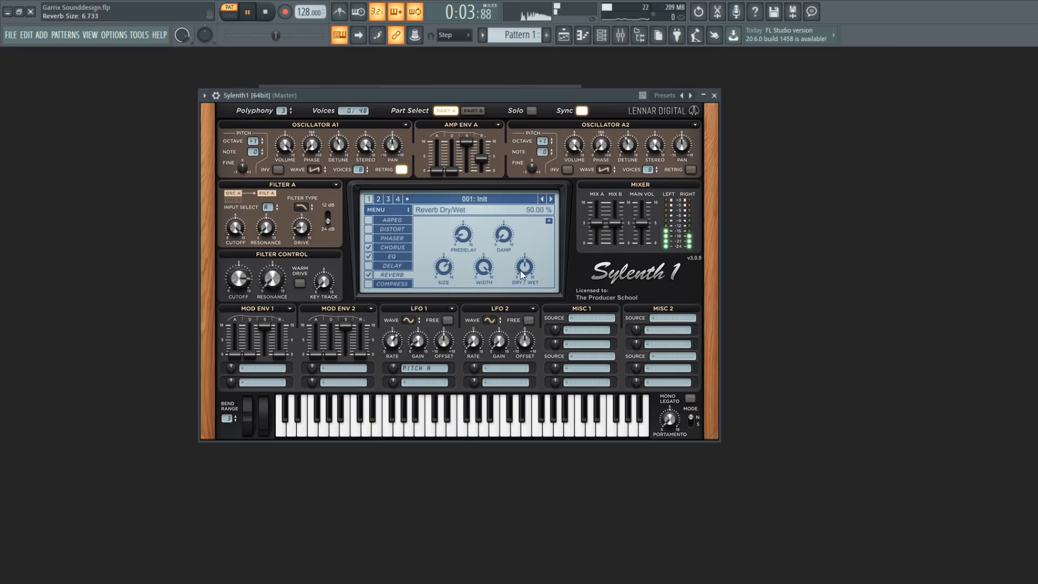
Set the reverb predelay to 20.67 ms and its size to 5.267 while listening to the pattern.
left_click_drag(523, 268, 448, 281)
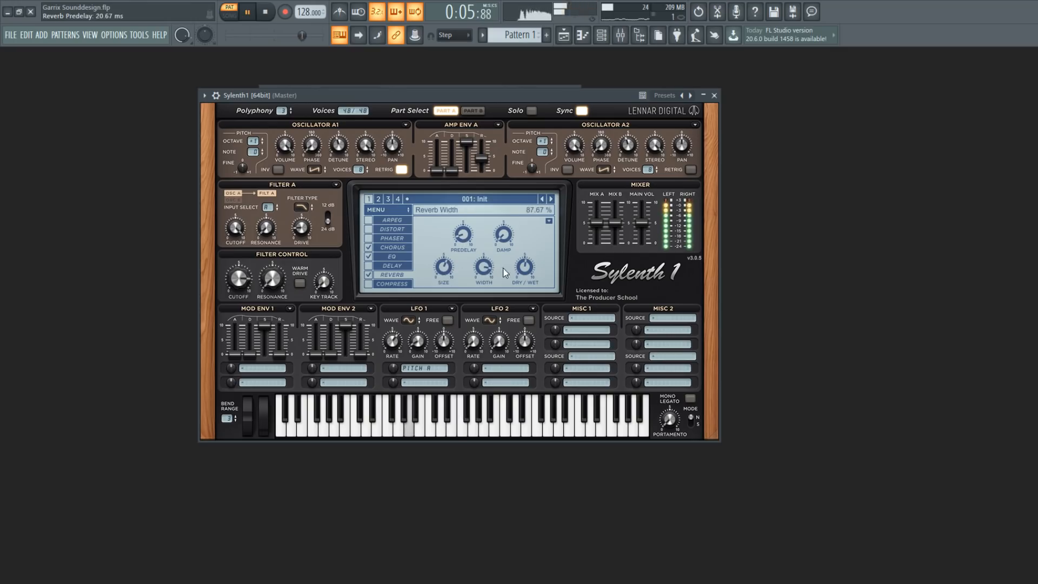
mouse_move(449, 266)
left_mouse_down()
mouse_move(447, 289)
mouse_move(447, 273)
left_mouse_up()
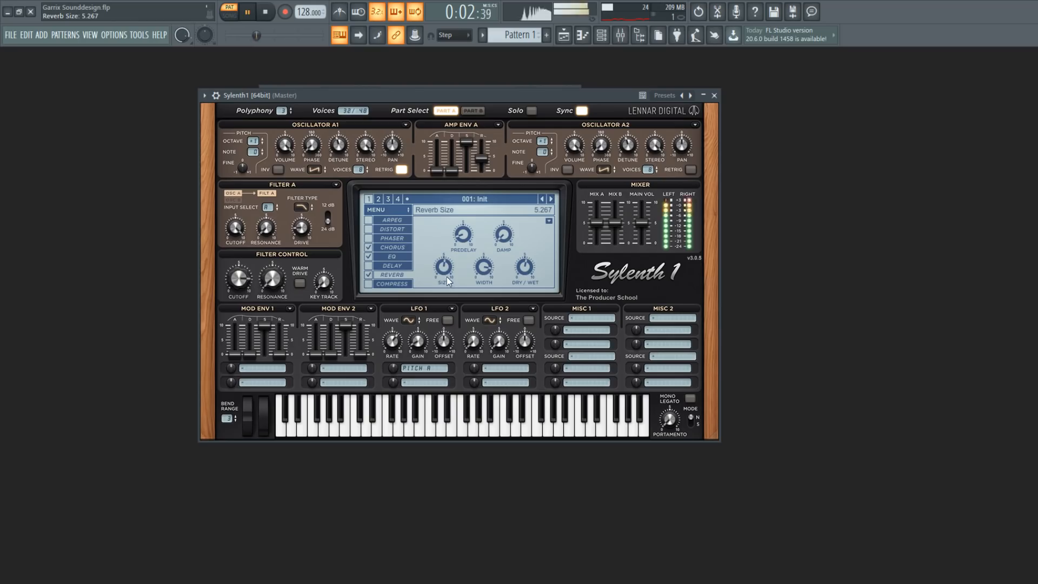
key("space")
left_click(392, 256)
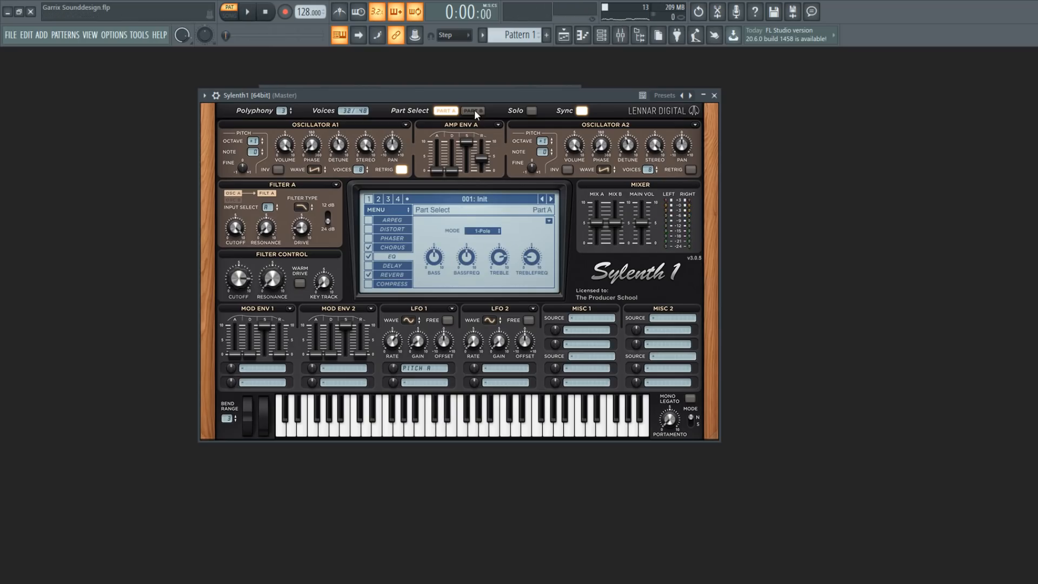
In Part B, set oscillator B1 to the Noise waveform with 7 voices and filter B to Bandpass.
left_click(473, 110)
left_click(316, 168)
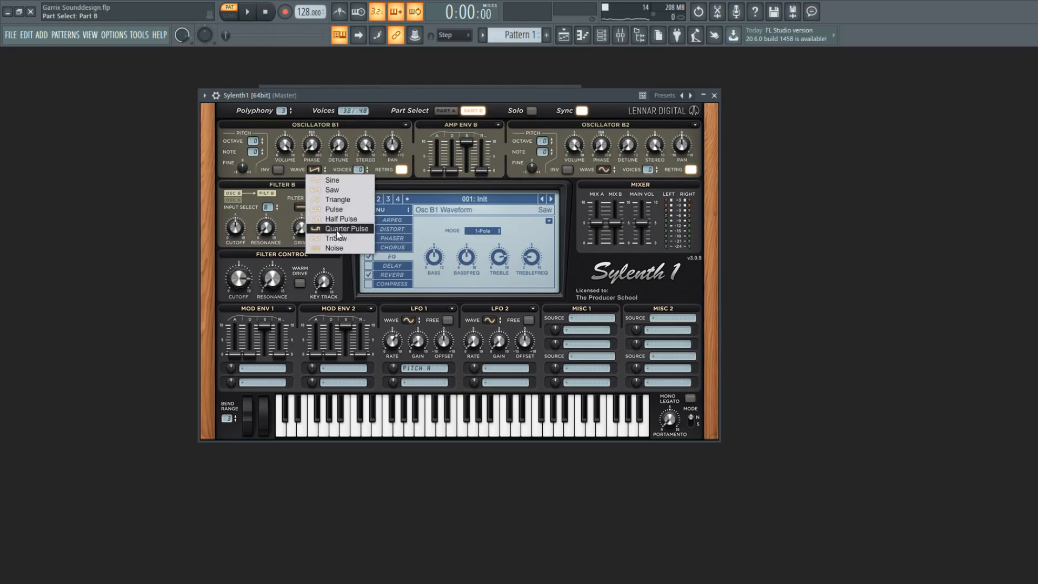
left_click(338, 248)
scroll(359, 170, "up", 7)
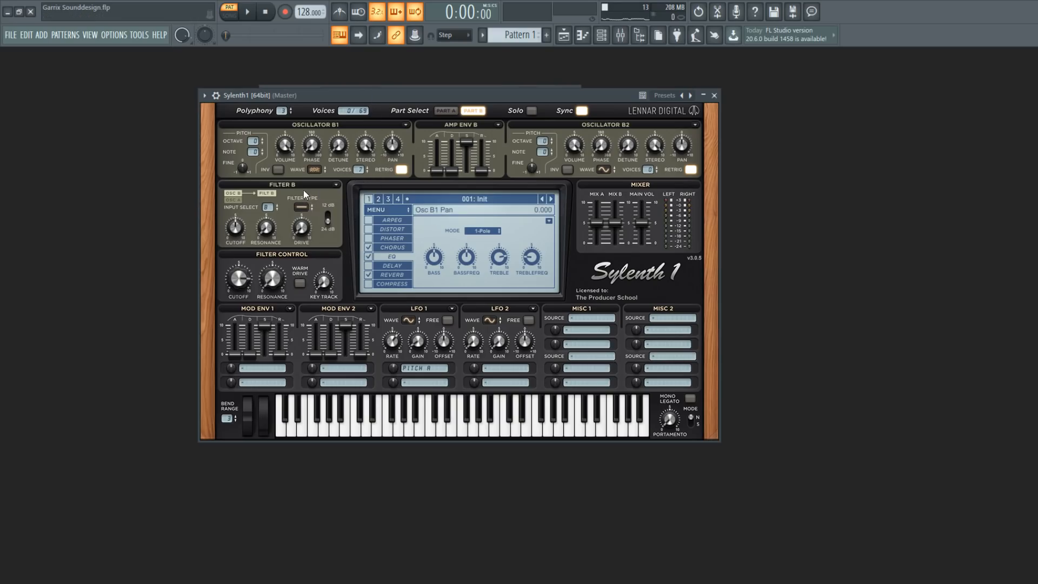
left_click(299, 207)
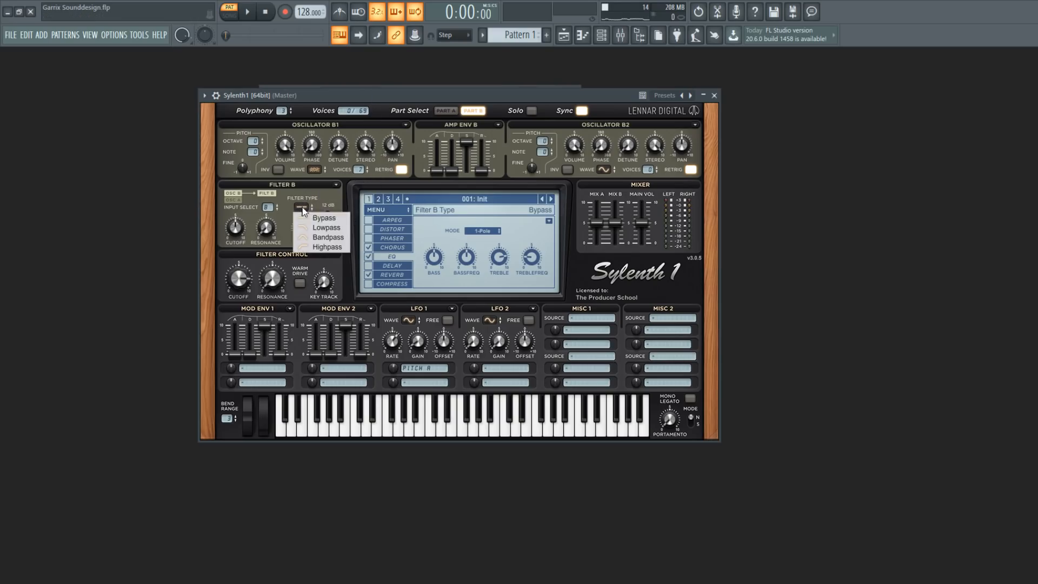
left_click(319, 238)
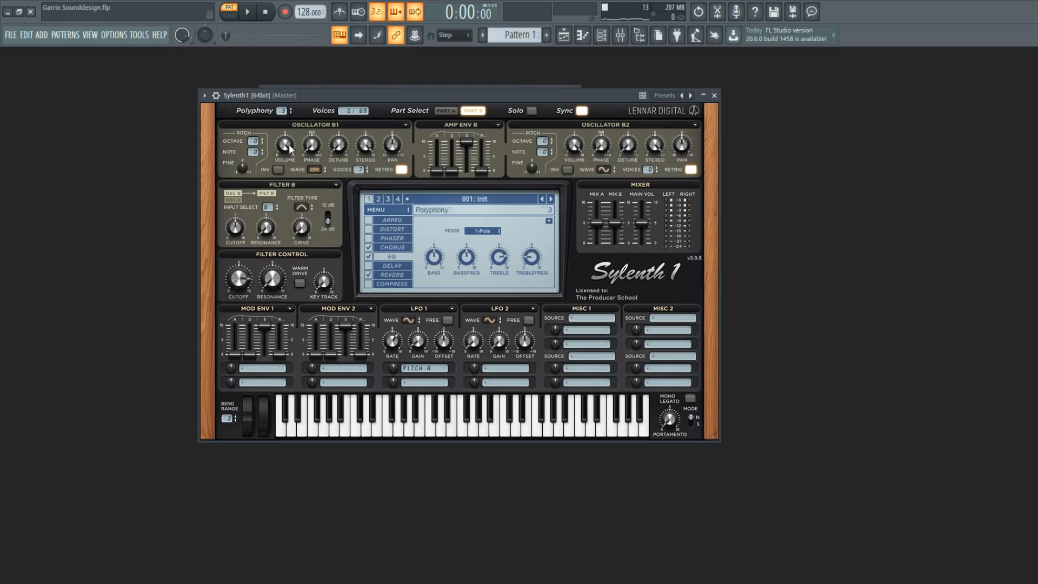
Audition Part B in solo while adjusting the filter control cutoff, and switch solo back off.
left_click(531, 111)
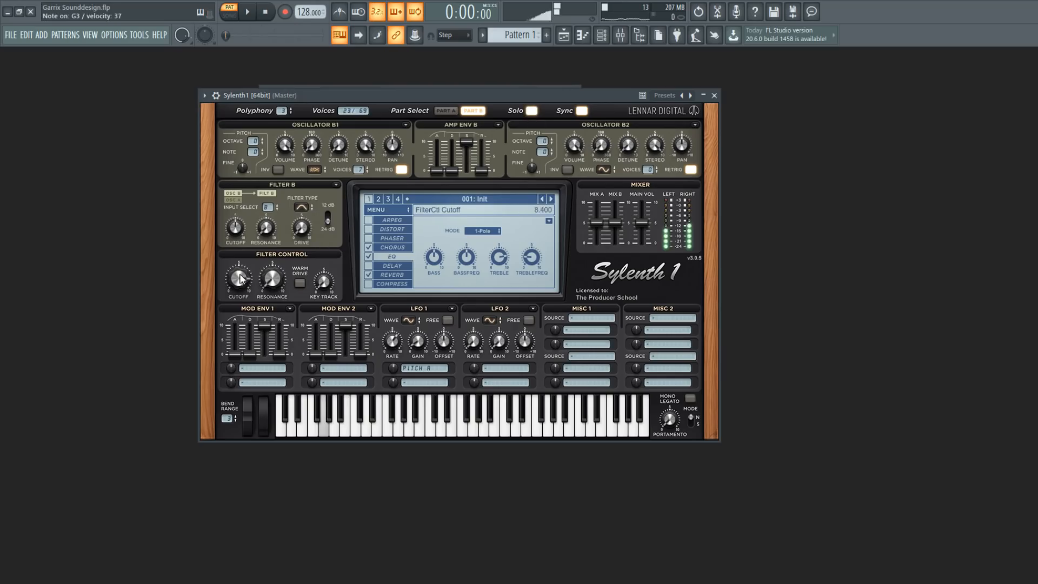
left_click_drag(239, 272, 256, 259)
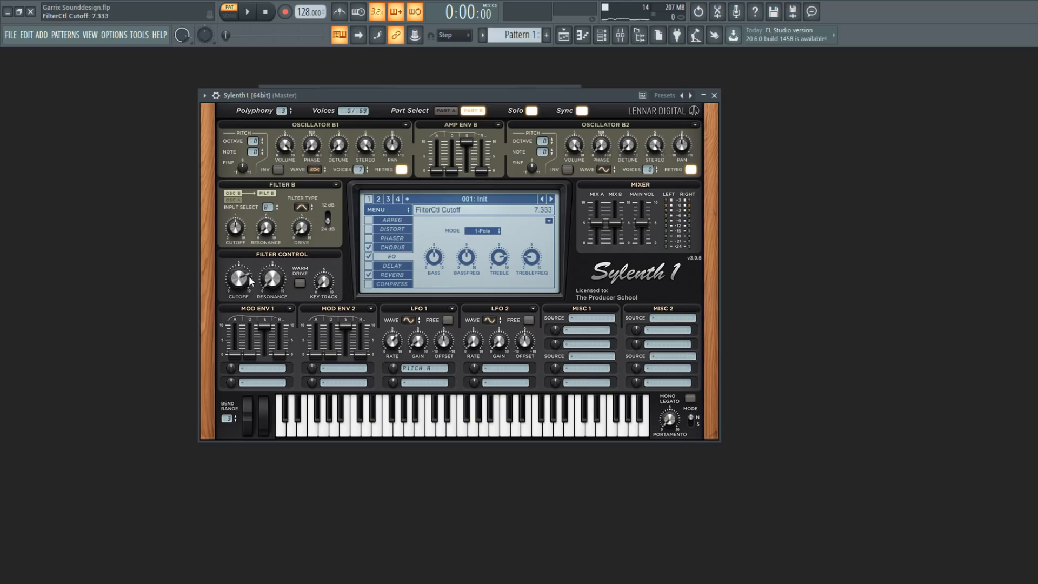
left_click_drag(256, 273, 248, 294)
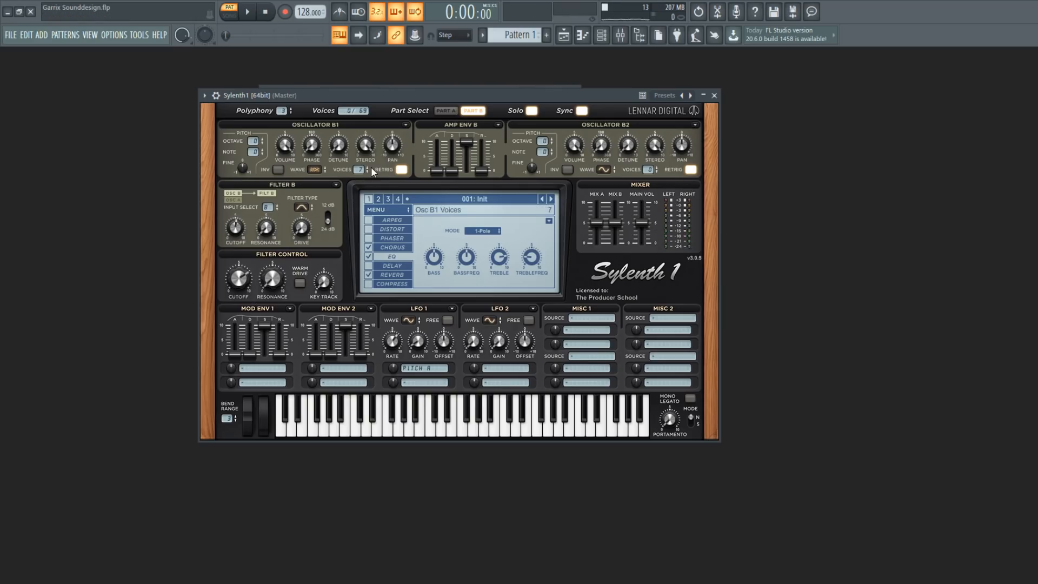
left_click(532, 111)
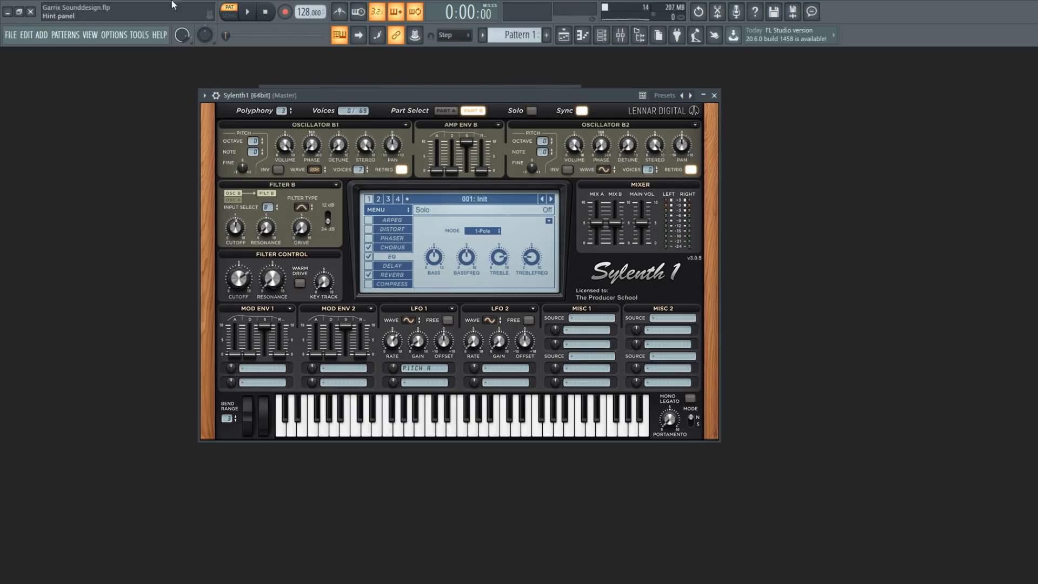
Return to Part A and lower the Mix B level to 2.182 while listening to the pattern.
left_click(445, 111)
key("space")
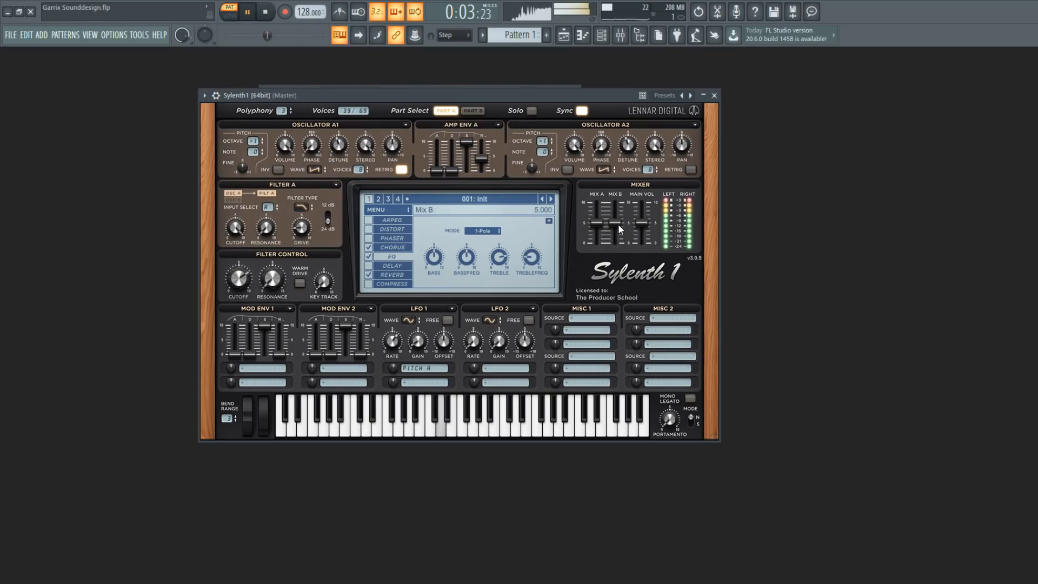
key("space")
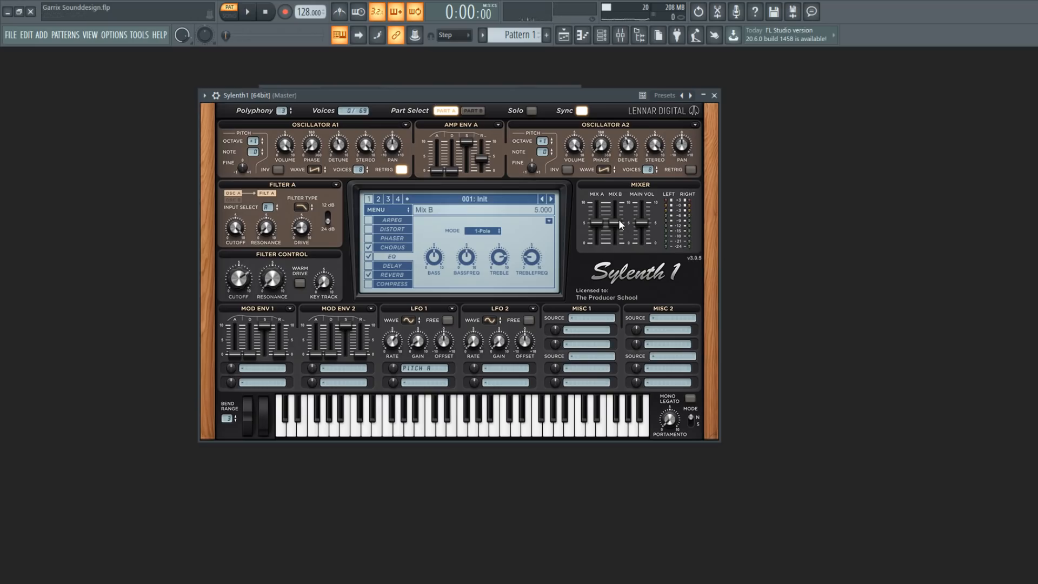
left_click_drag(618, 220, 617, 267)
left_click(247, 12)
mouse_move(616, 236)
left_mouse_down()
mouse_move(598, 212)
mouse_move(613, 238)
left_mouse_up()
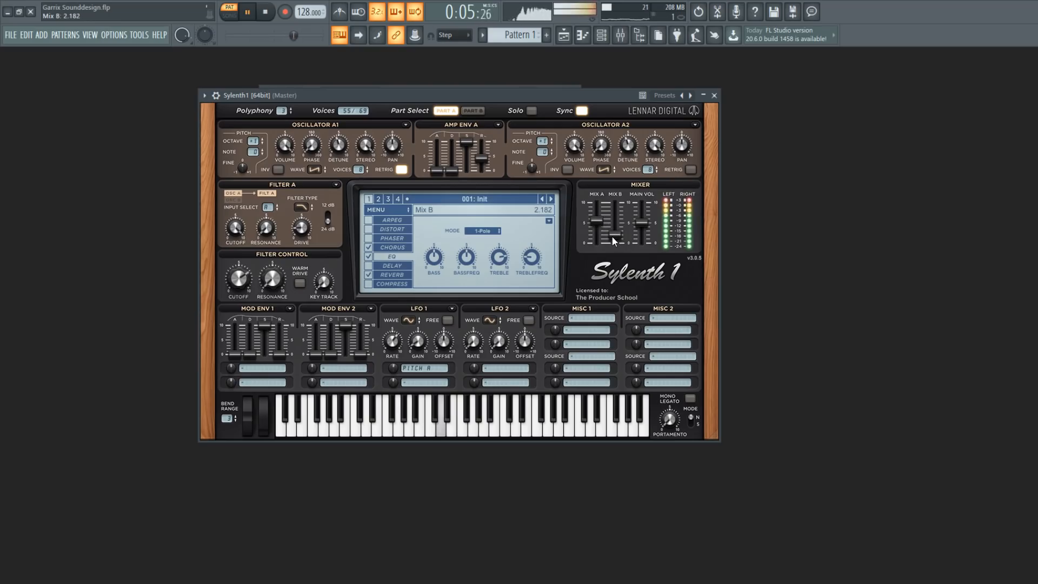
key("space")
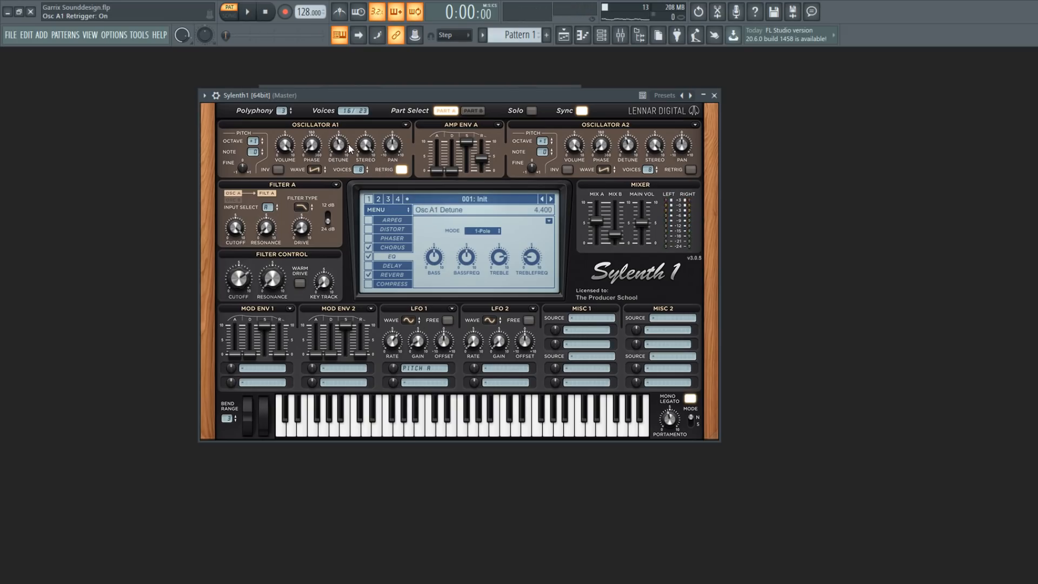
Lower oscillator A1's detune to 2.867 and play the pattern to check the finished lead.
left_click_drag(341, 145, 346, 278)
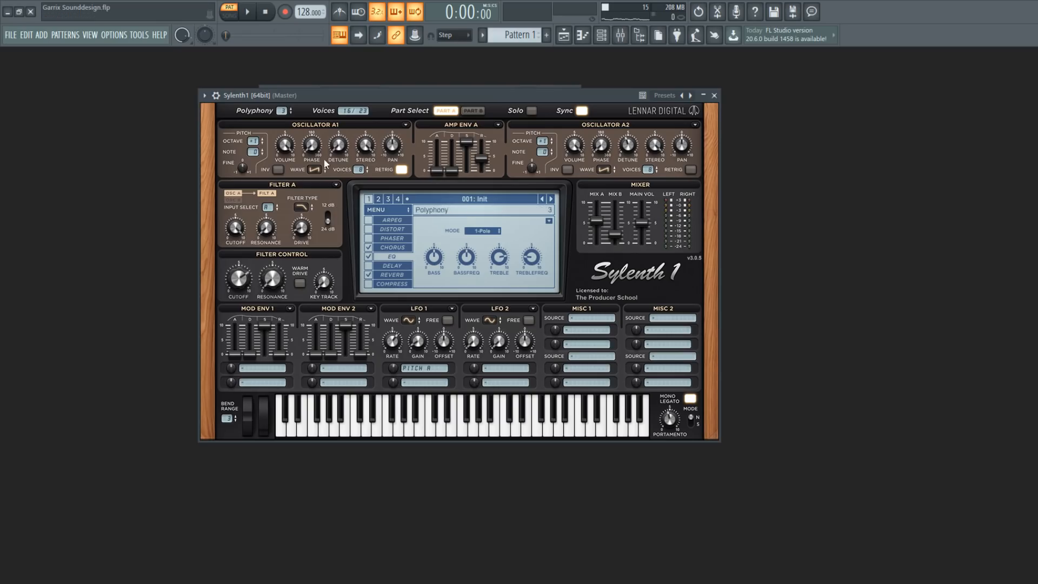
left_click(248, 12)
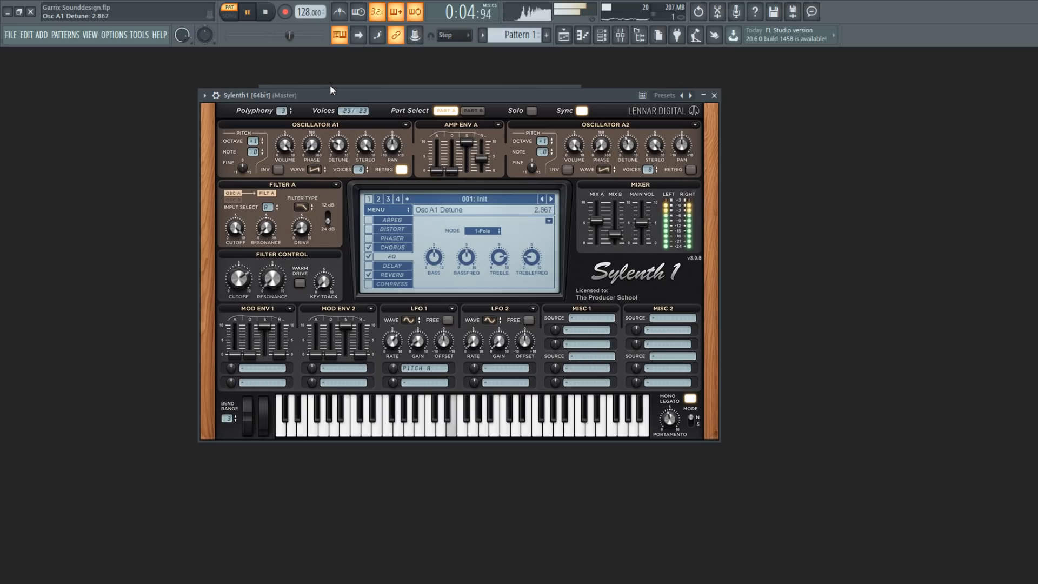
left_click(265, 14)
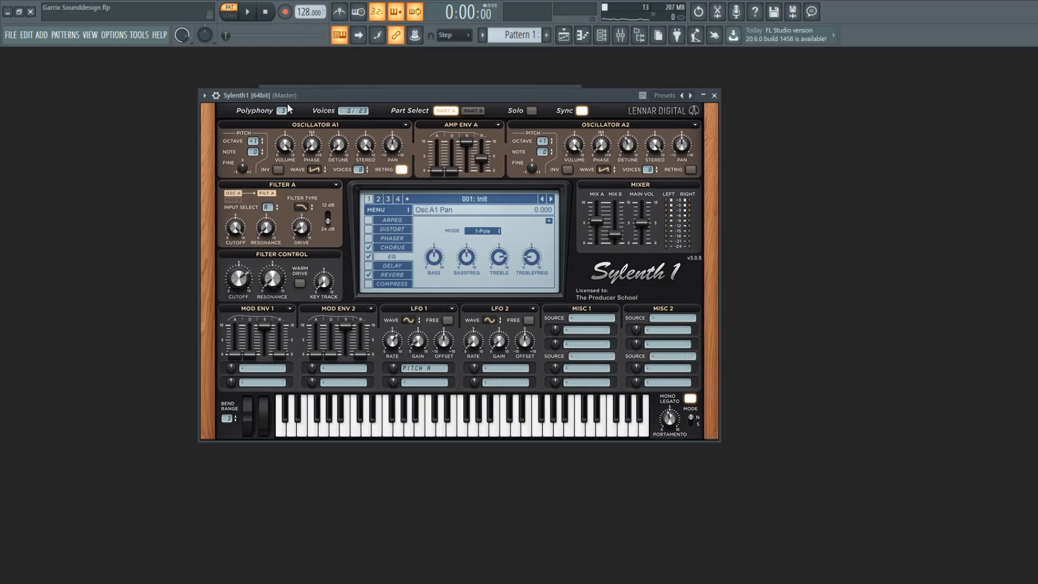
left_click(248, 14)
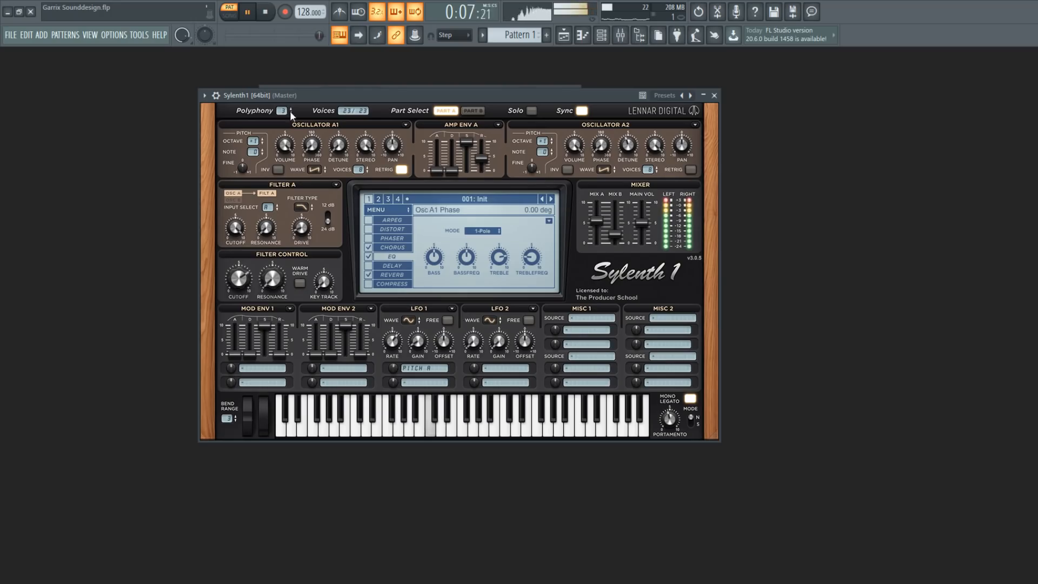
left_click(267, 17)
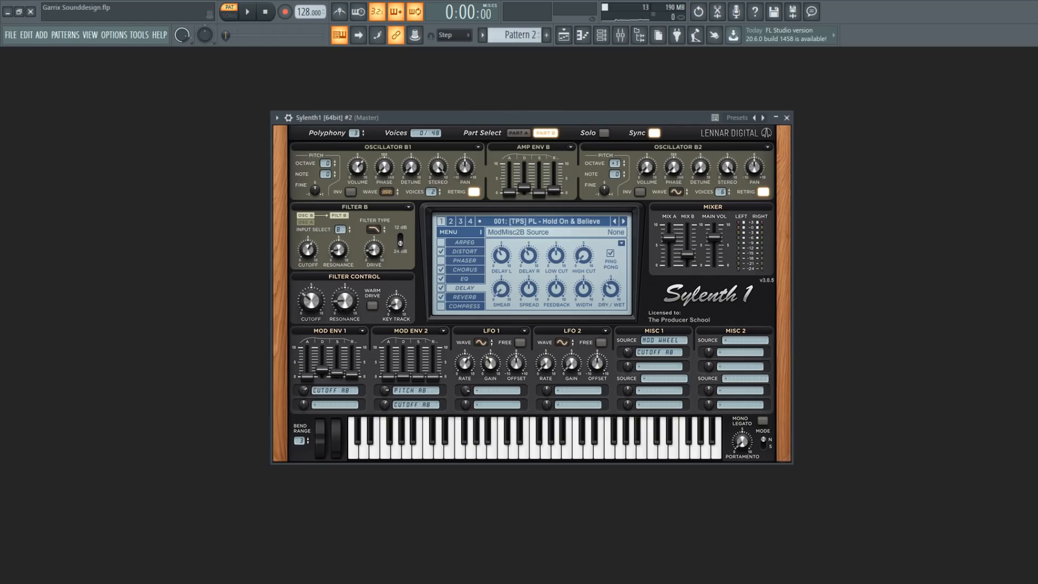
Listen to the Hold On & Believe preset on Pattern 2 and start a fresh Init preset.
key("space")
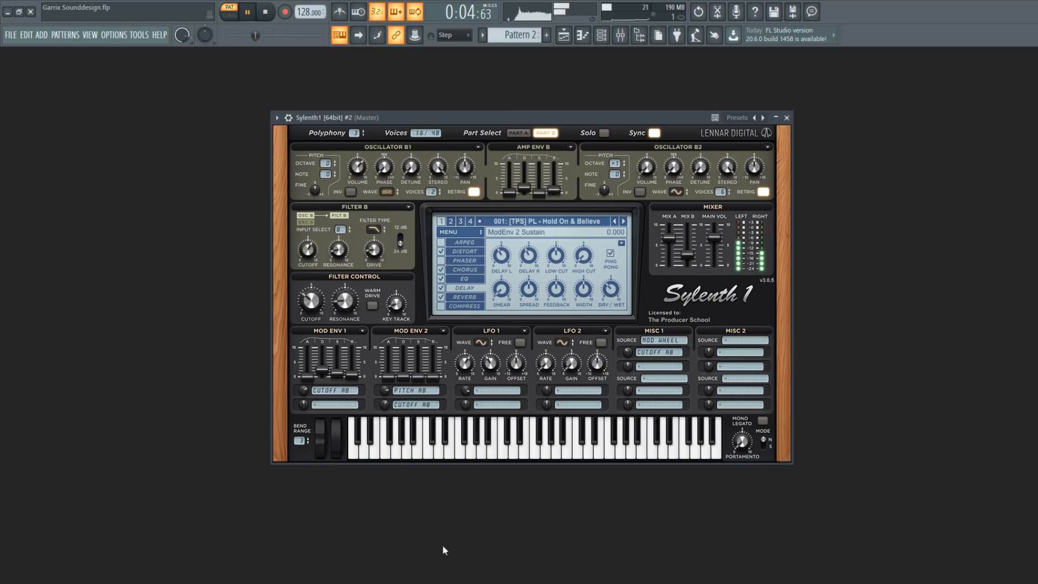
left_click(273, 13)
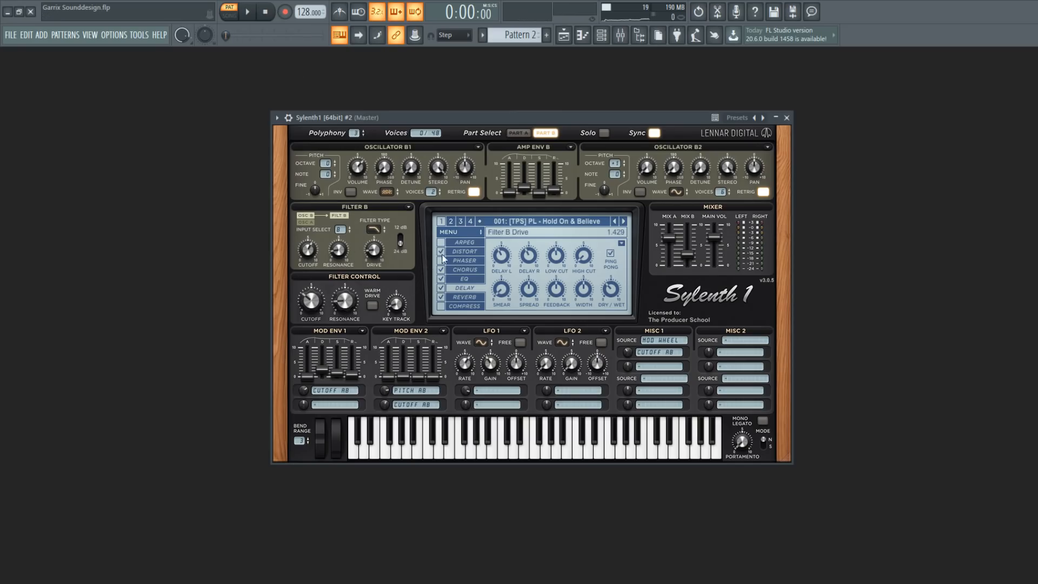
left_click(461, 230)
mouse_move(464, 244)
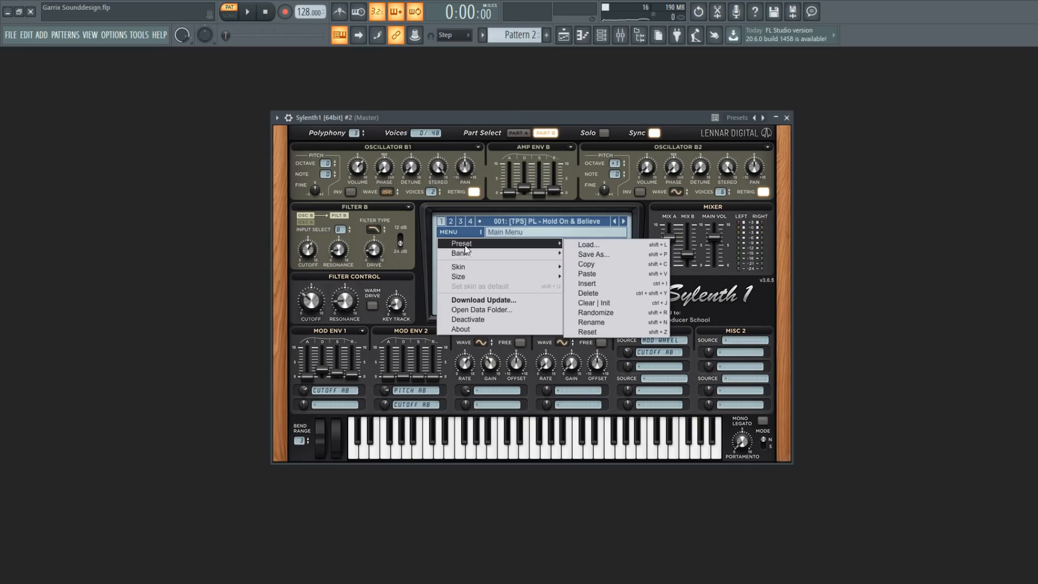
left_click(606, 284)
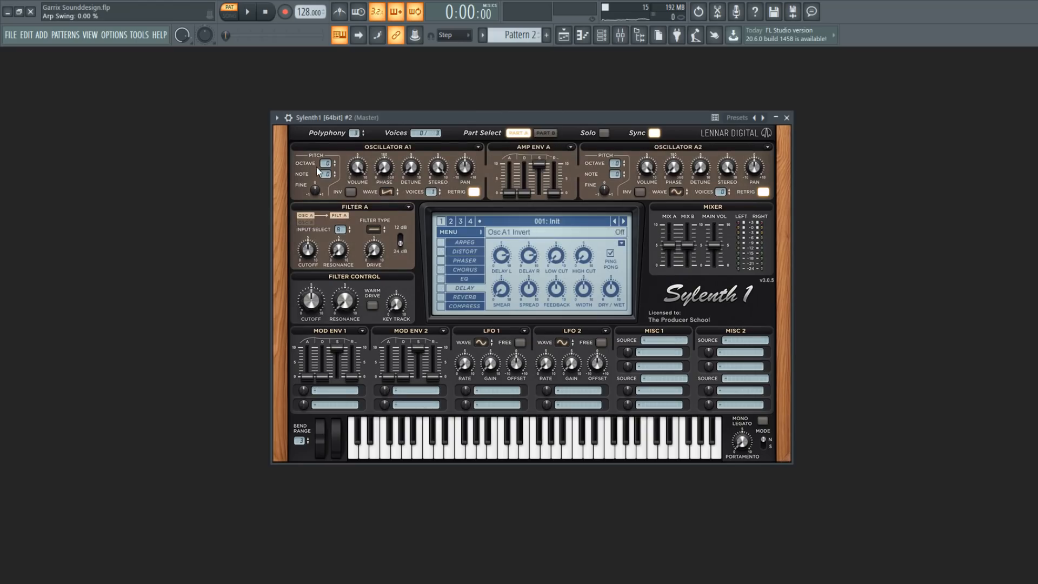
Set oscillator A1 to the TriSaw waveform with octave +1 and 4 voices, and listen to the pattern.
left_click(385, 193)
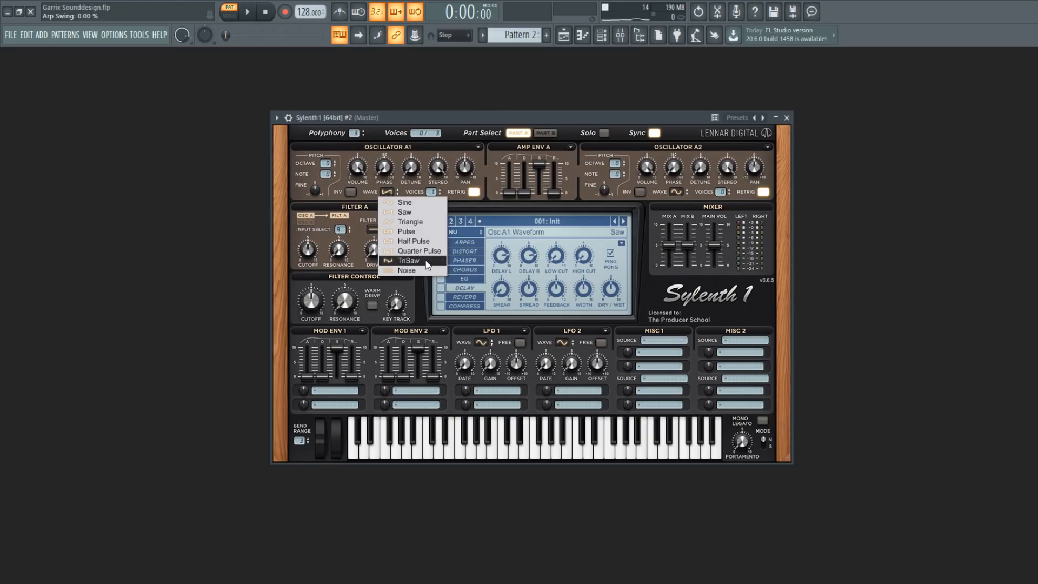
left_click(427, 261)
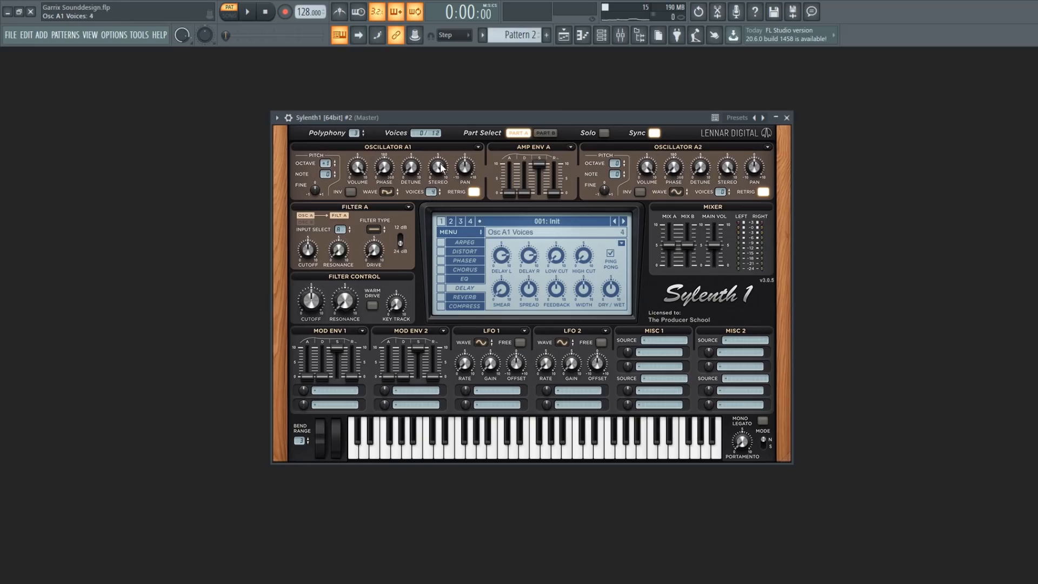
left_click(250, 14)
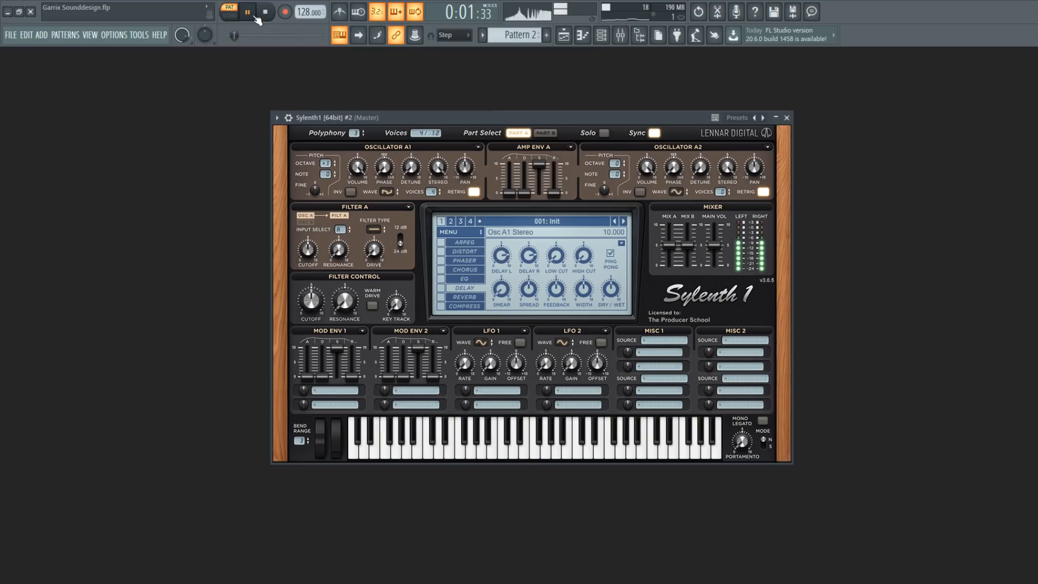
key("space")
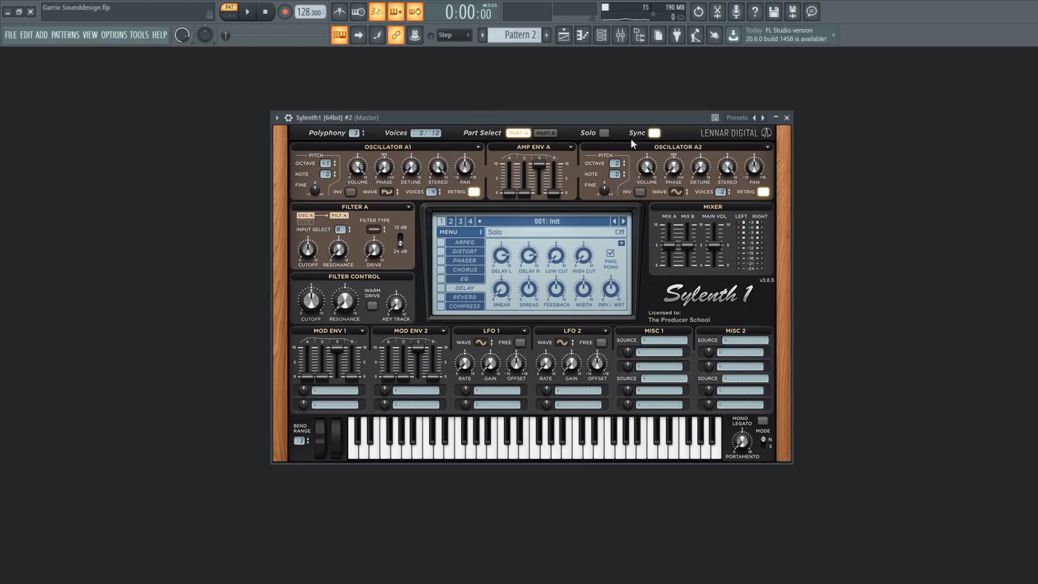
Copy oscillator A1's settings to oscillator A2.
left_click(478, 146)
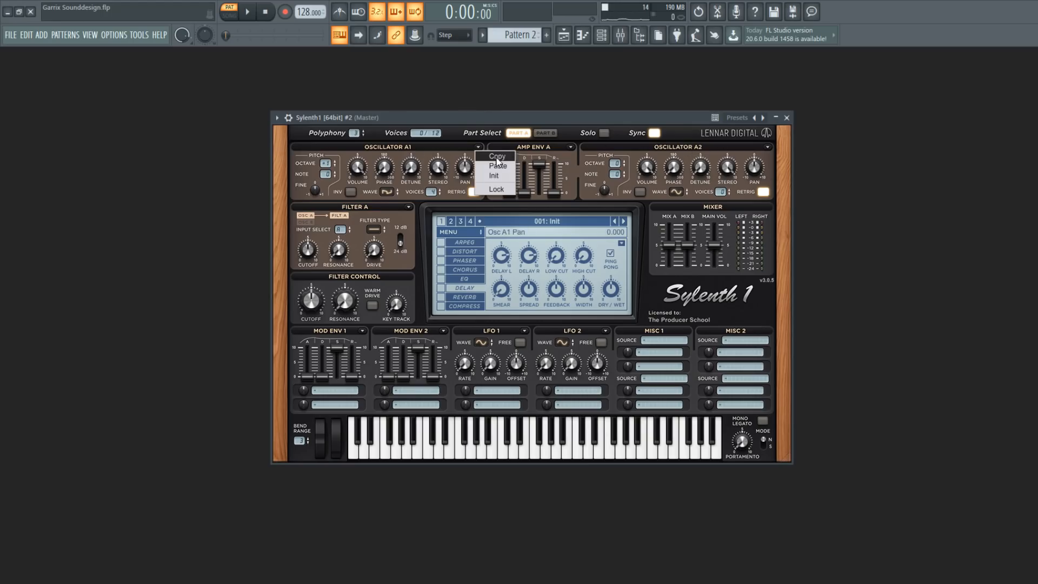
left_click(503, 158)
left_click(767, 146)
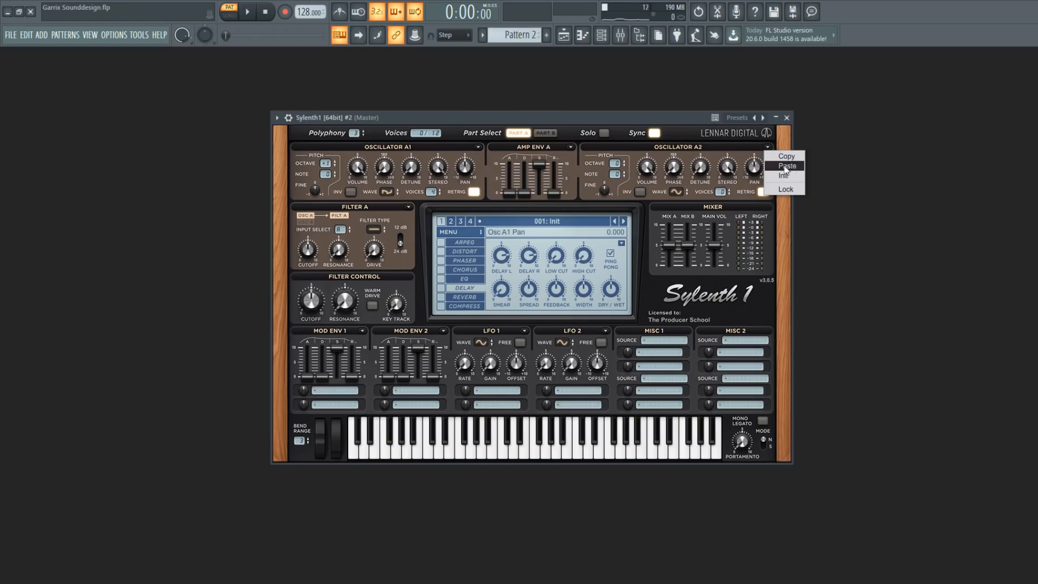
left_click(790, 166)
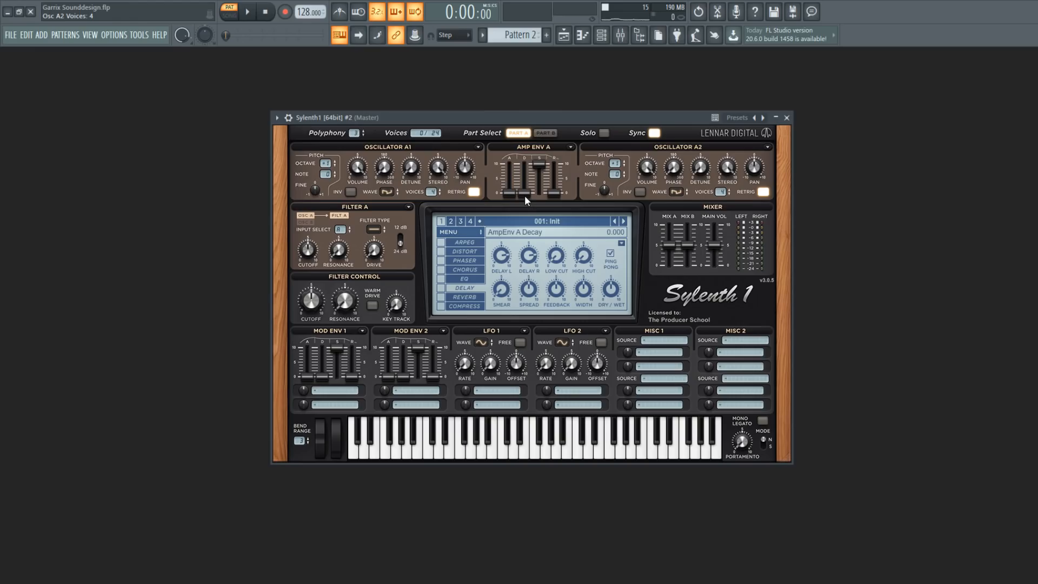
Raise amp envelope A's decay, lower its sustain to about 3.1 and set its release to 3.009, checking the result against the pattern.
left_click_drag(524, 193, 544, 178)
left_click_drag(537, 225, 536, 250)
left_click_drag(553, 197, 550, 162)
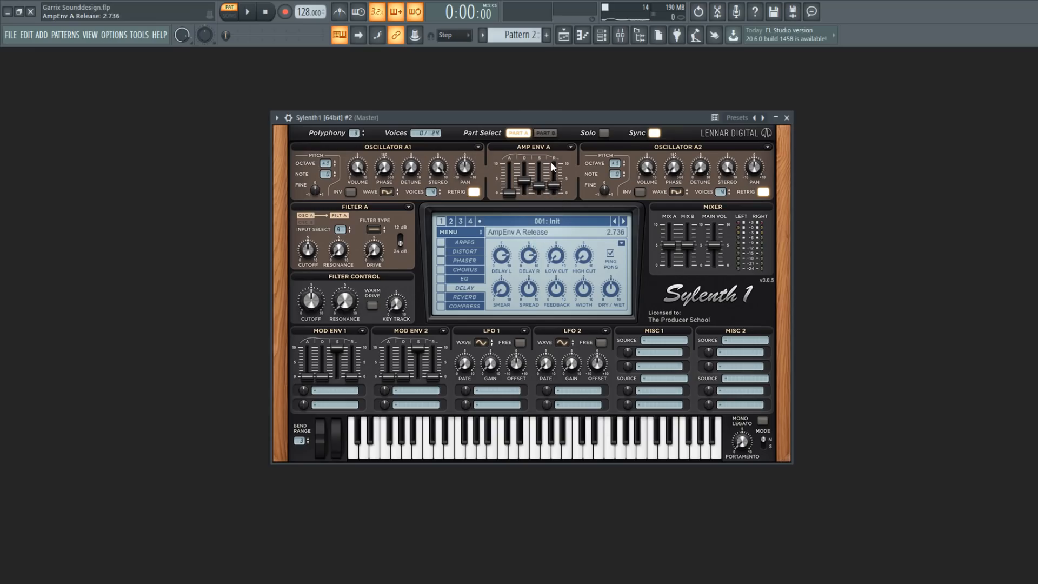
key("space")
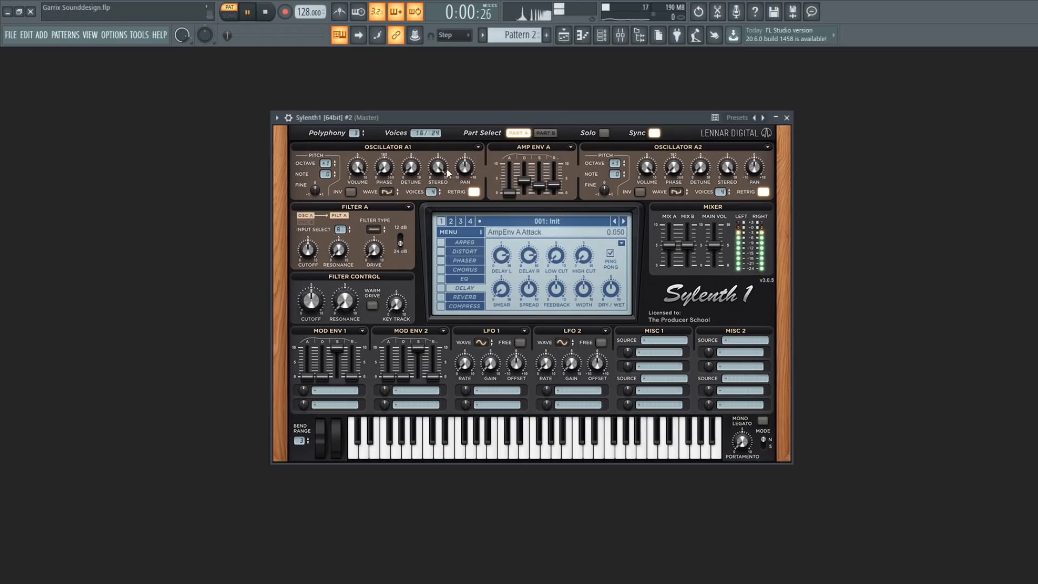
left_click_drag(541, 186, 541, 181)
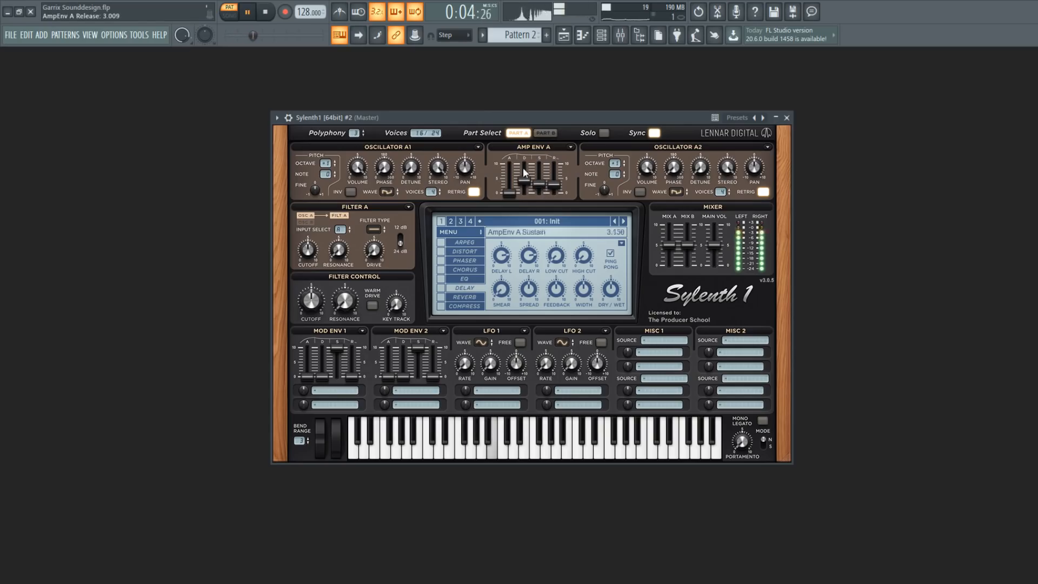
left_click(271, 16)
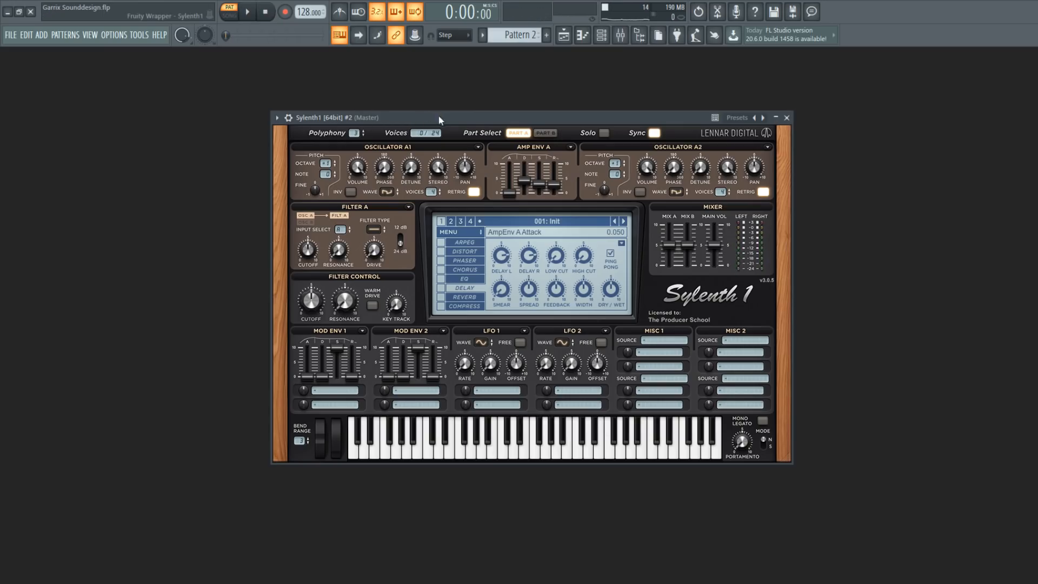
Set oscillator B1 to the Noise waveform with 2 voices and solo Part B.
left_click(543, 133)
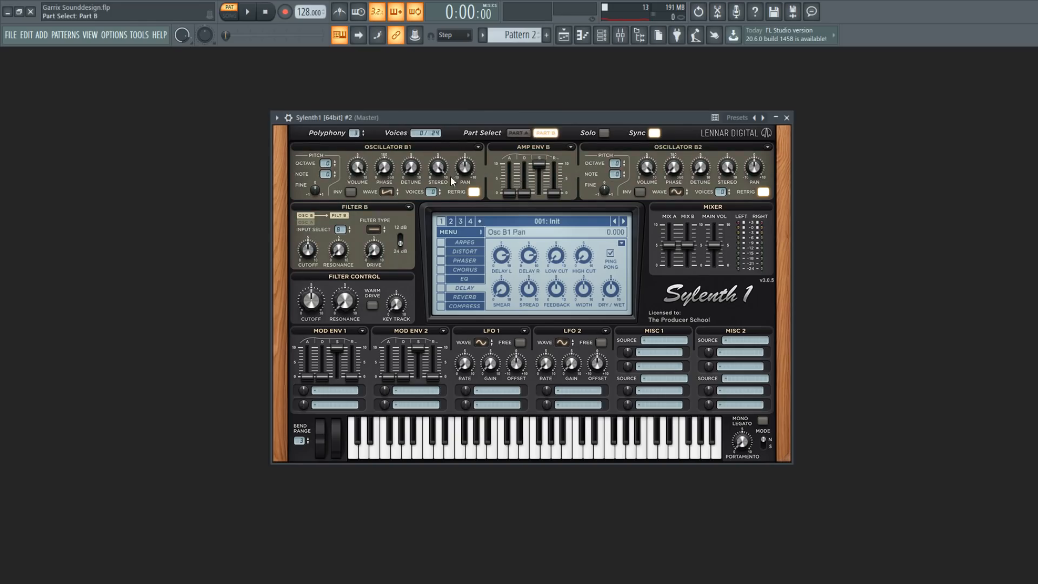
left_click(387, 191)
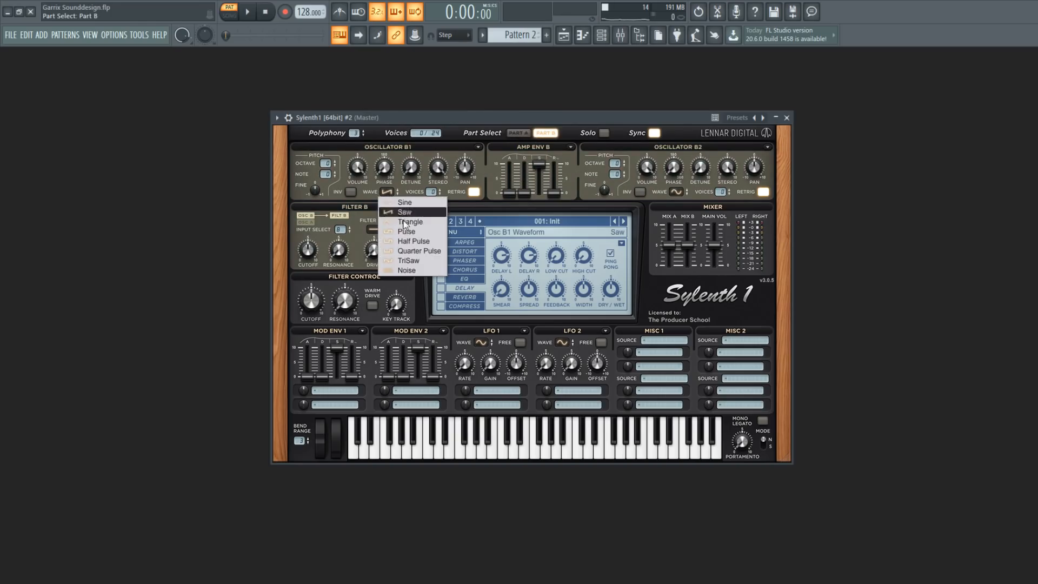
left_click(408, 269)
left_click_drag(433, 192, 434, 183)
left_click(603, 133)
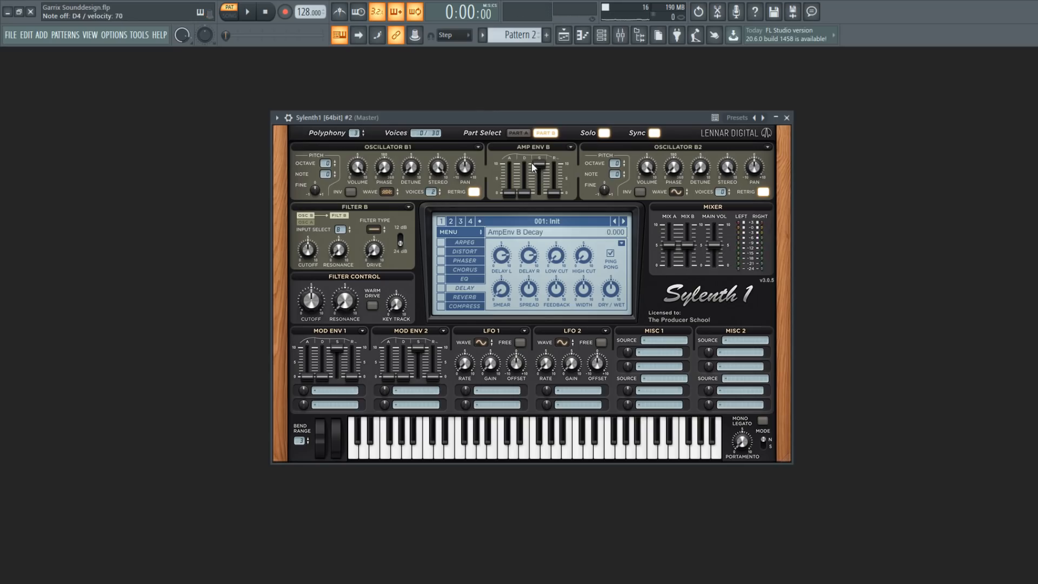
Copy amp envelope A's settings to amp envelope B and listen to the soloed part with the pattern.
left_click(520, 132)
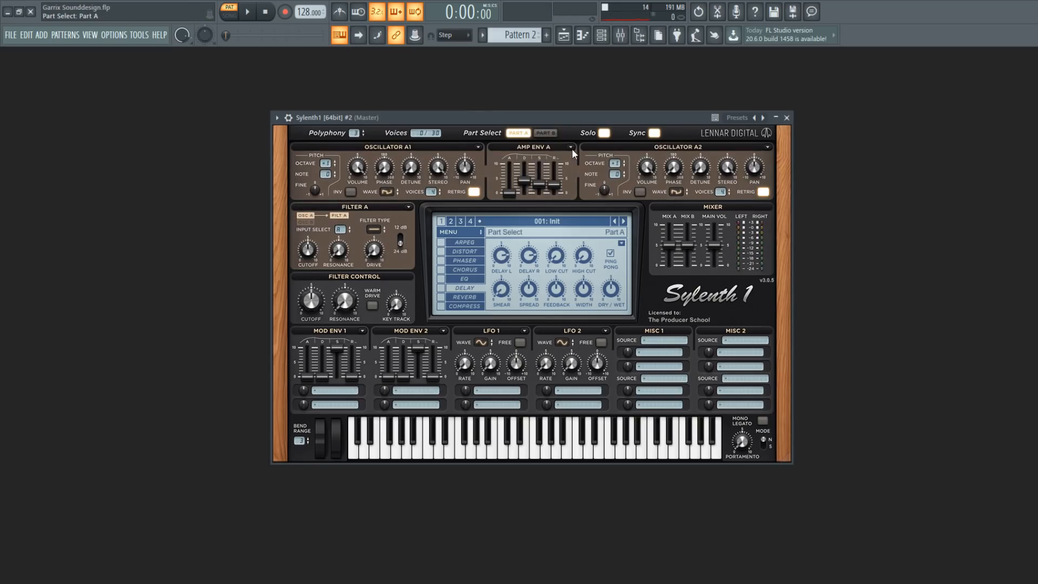
left_click(572, 148)
left_click(589, 157)
left_click(545, 133)
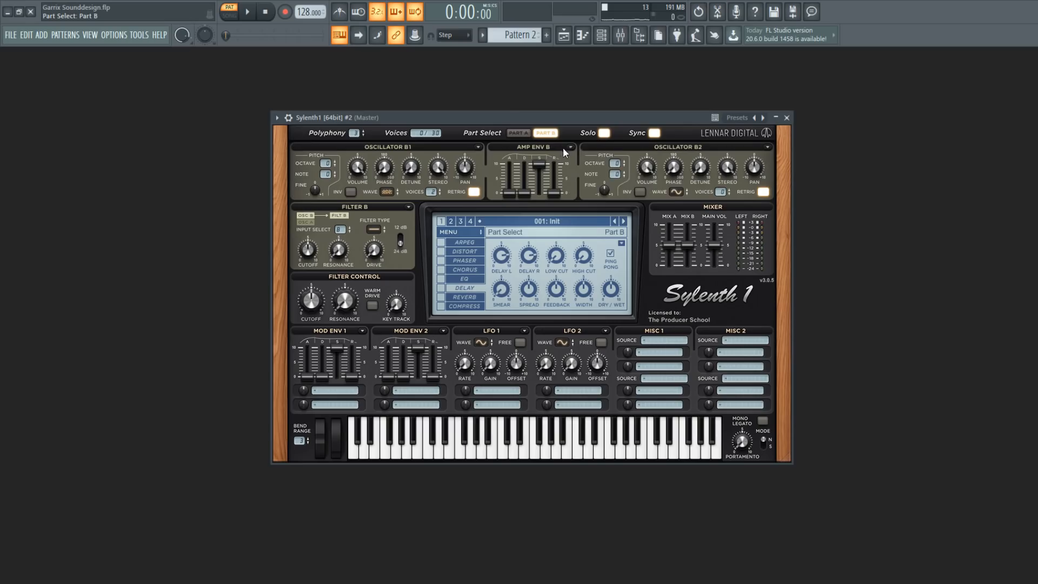
left_click(571, 147)
left_click(590, 166)
key("space")
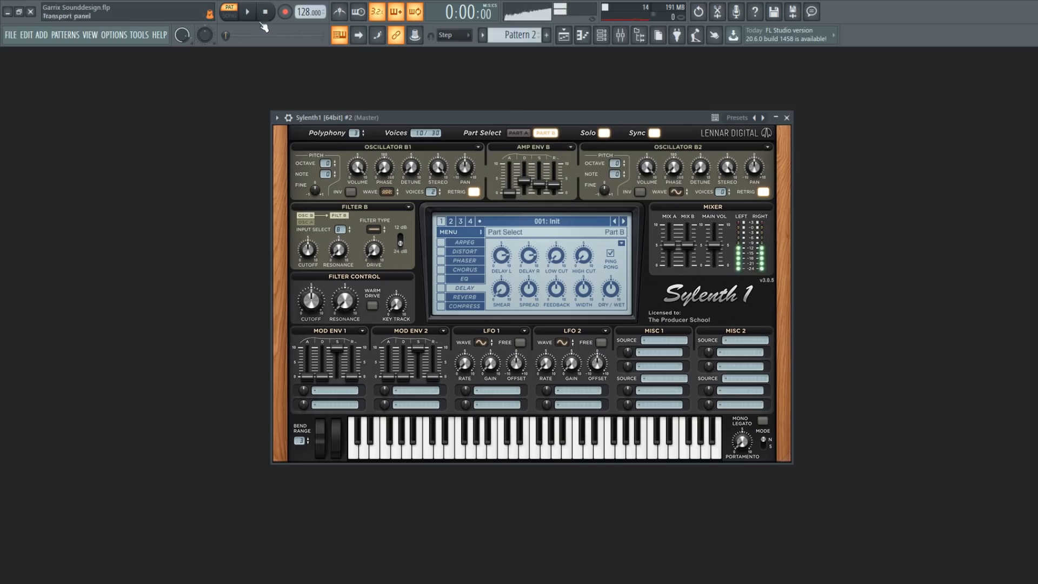
key("space")
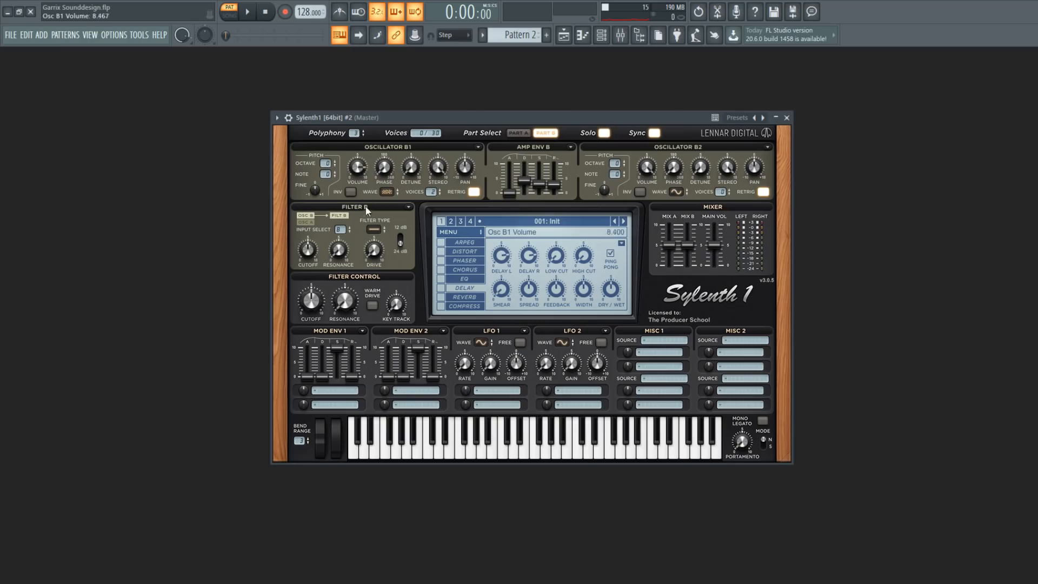
Turn off solo during playback and lower amp envelope B's sustain to about 1.5.
key("space")
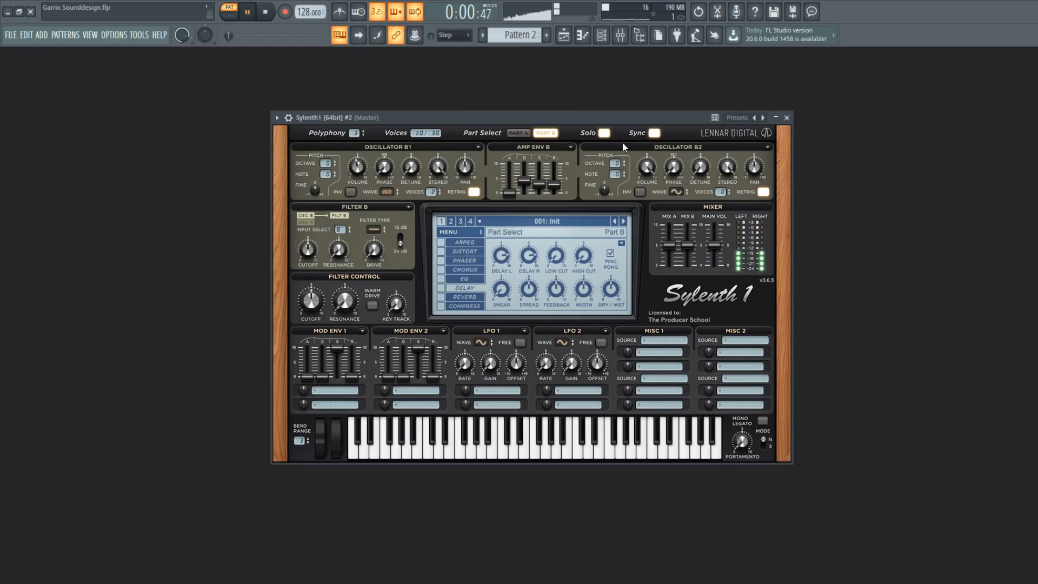
left_click(597, 134)
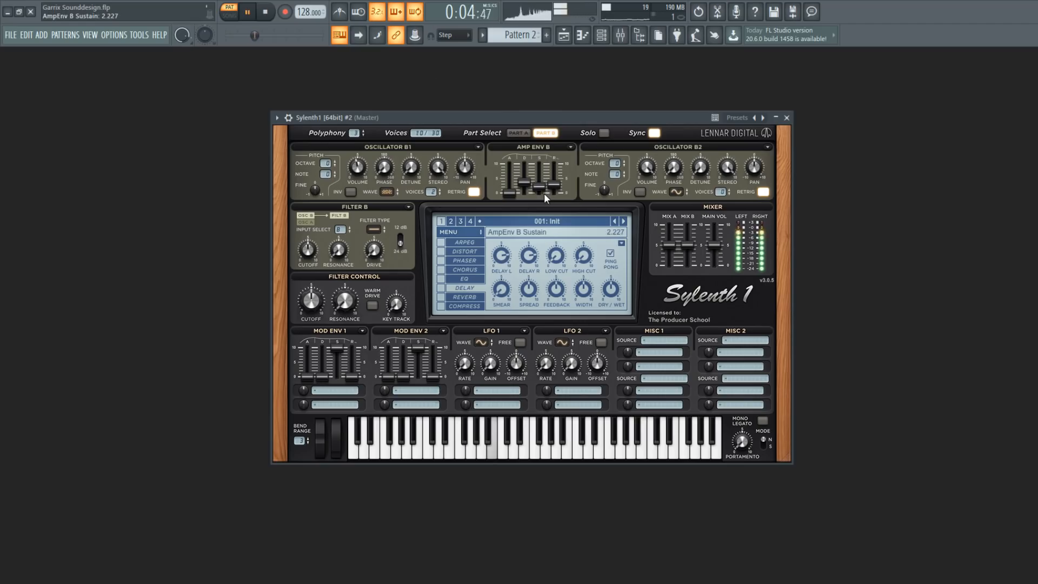
left_click_drag(531, 179, 535, 199)
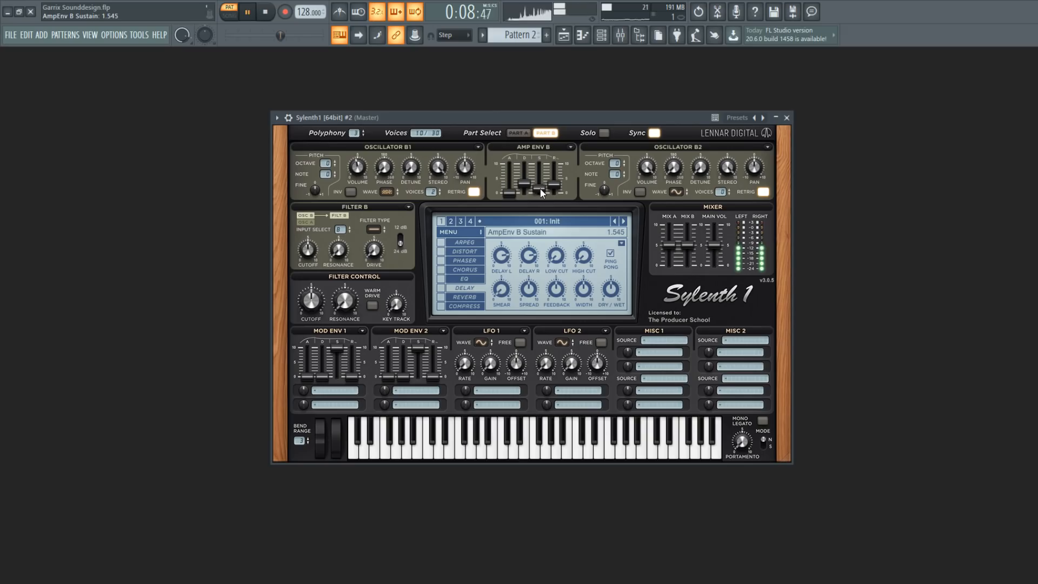
key("space")
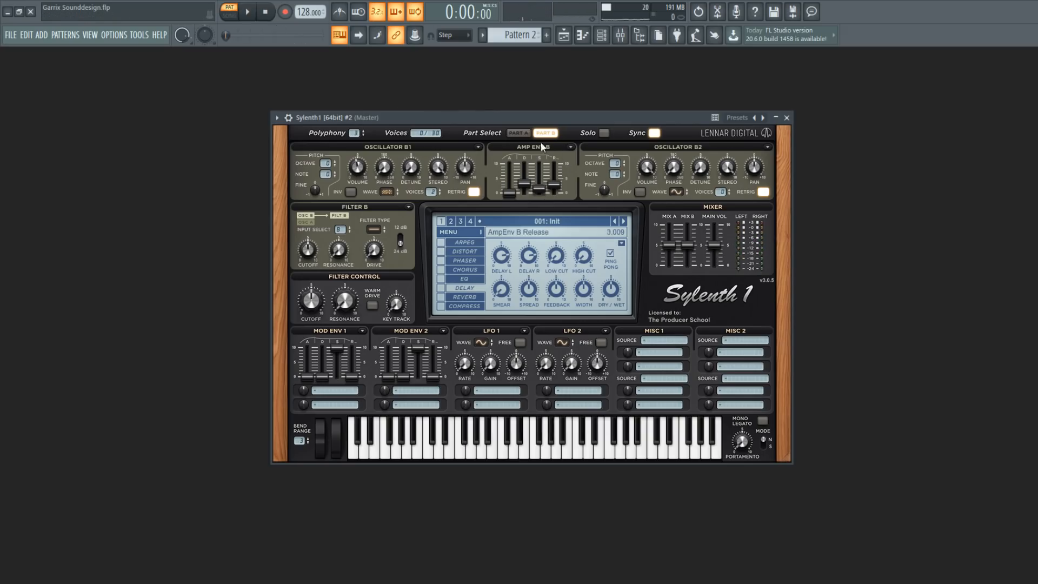
Set filter A in Part A to Lowpass and raise its resonance to about 1.8.
left_click(519, 132)
left_click(374, 229)
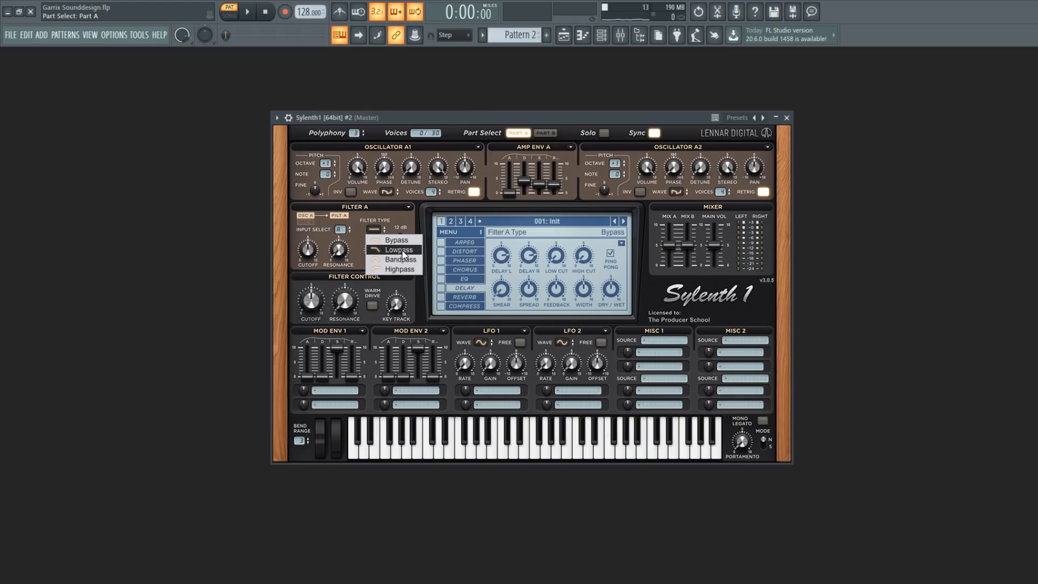
left_click(401, 251)
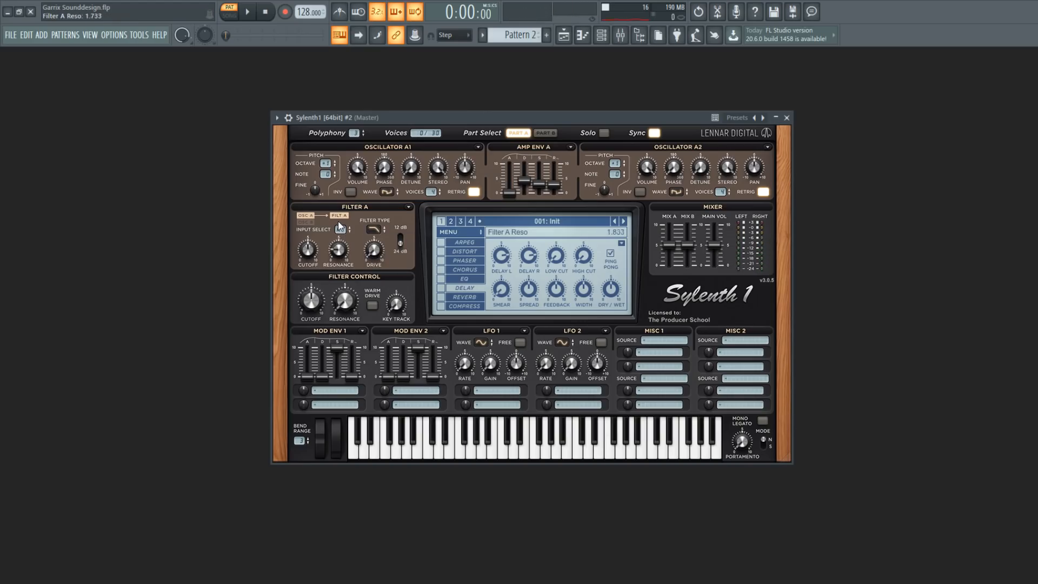
mouse_move(379, 225)
left_mouse_down()
mouse_move(395, 185)
mouse_move(389, 228)
left_mouse_up()
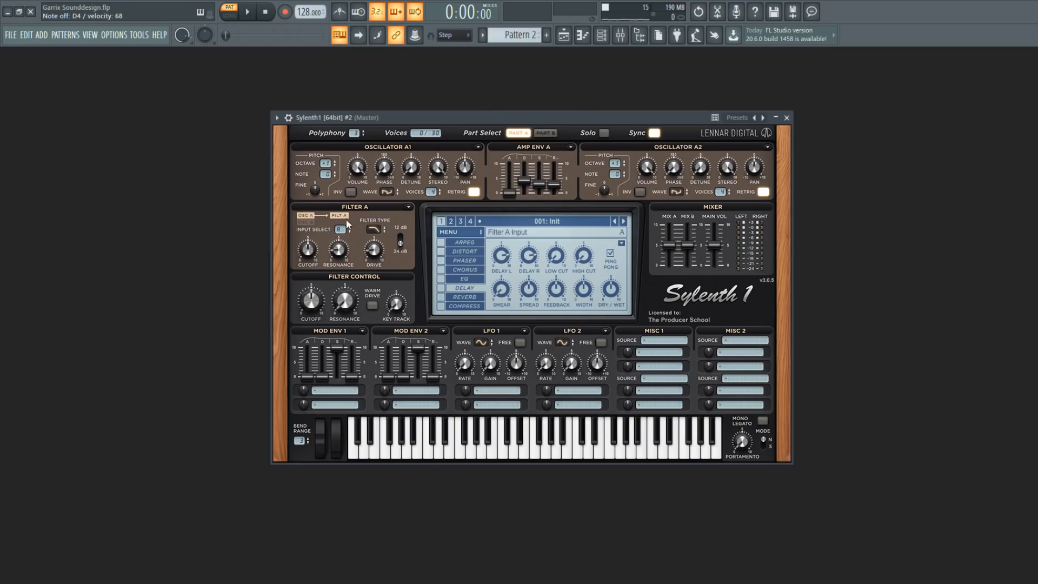
Assign mod envelope 1 to Cutoff A and B and raise the modulation amount.
left_click(320, 391)
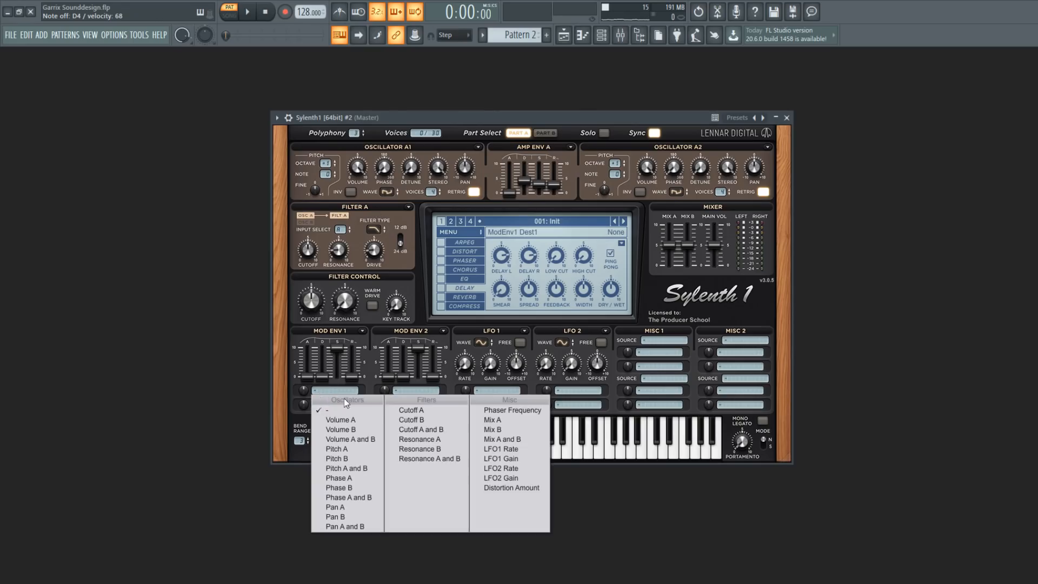
left_click(421, 433)
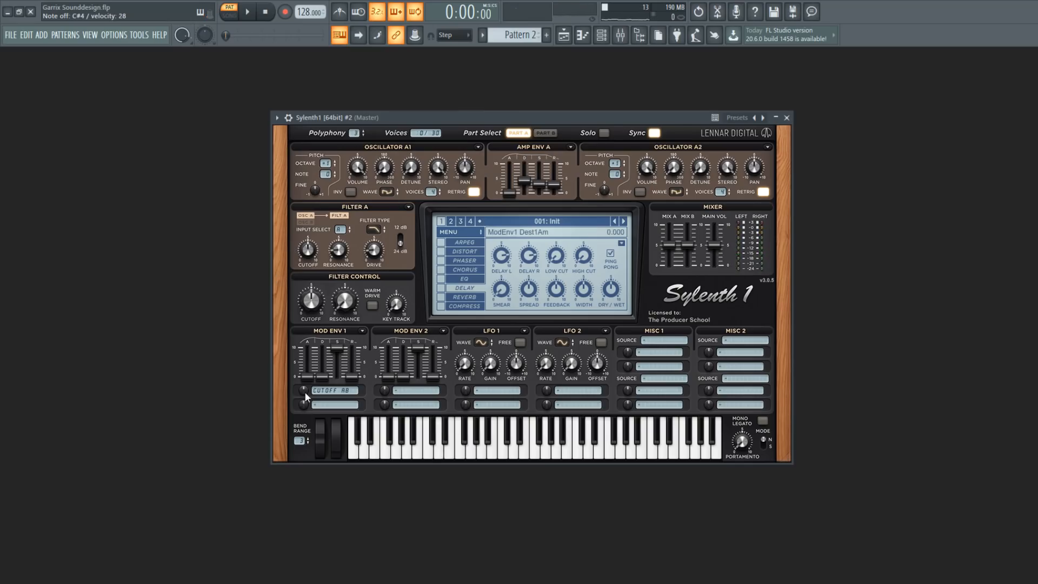
left_click_drag(303, 391, 309, 375)
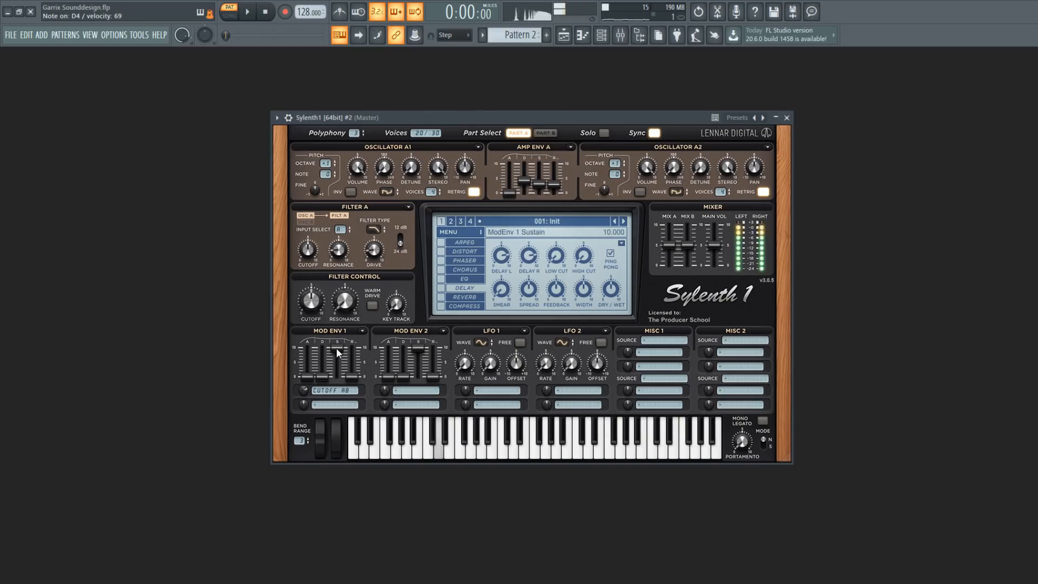
Shape mod envelope 1 with a decay of about 2.7, a lowered sustain and a slightly raised release, playing the pattern.
left_click_drag(322, 374, 323, 368)
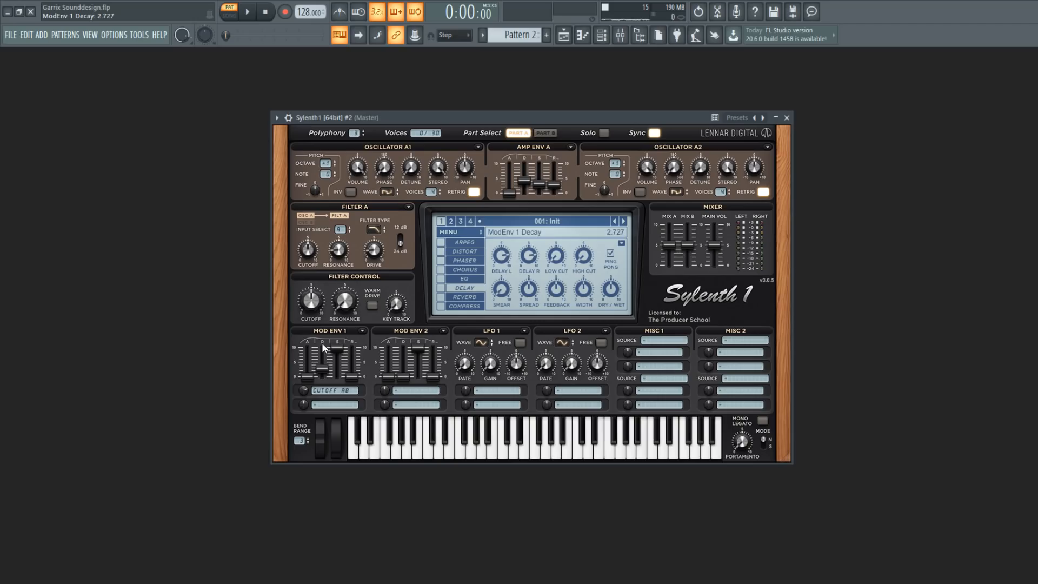
left_click_drag(337, 350, 323, 474)
key("space")
mouse_move(352, 376)
left_mouse_down()
mouse_move(351, 349)
mouse_move(351, 360)
left_mouse_up()
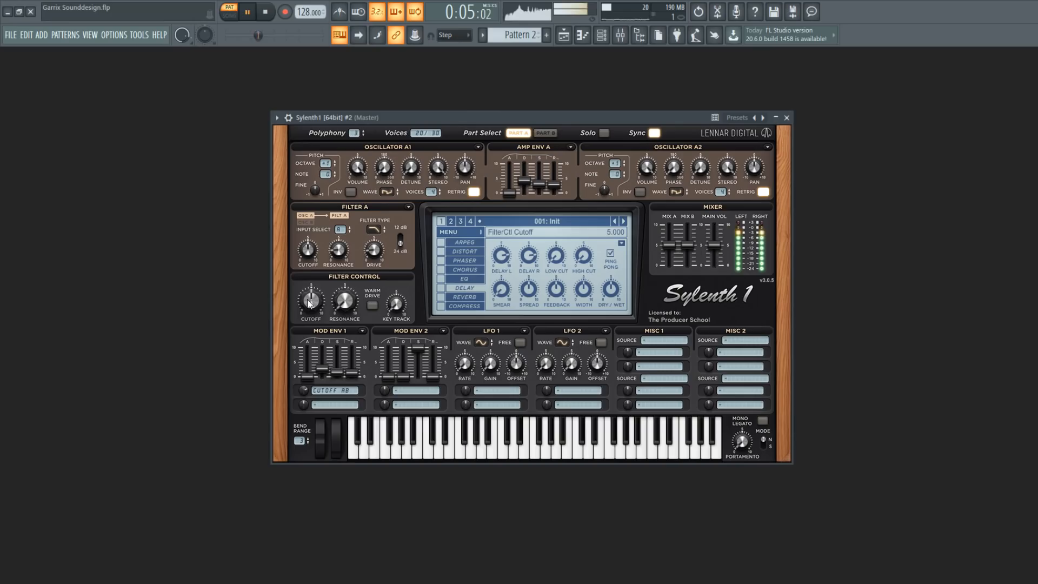
Lower the filter control cutoff to 3.4 and check it against the pattern.
key("space")
mouse_move(316, 306)
left_mouse_down()
mouse_move(308, 327)
mouse_move(315, 301)
left_mouse_up()
left_click(246, 12)
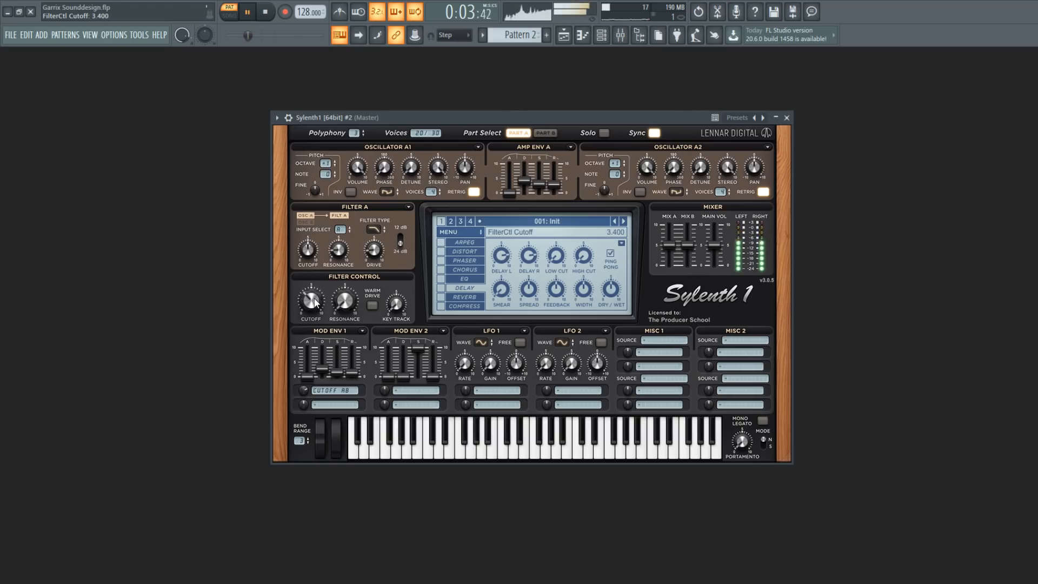
left_click(265, 14)
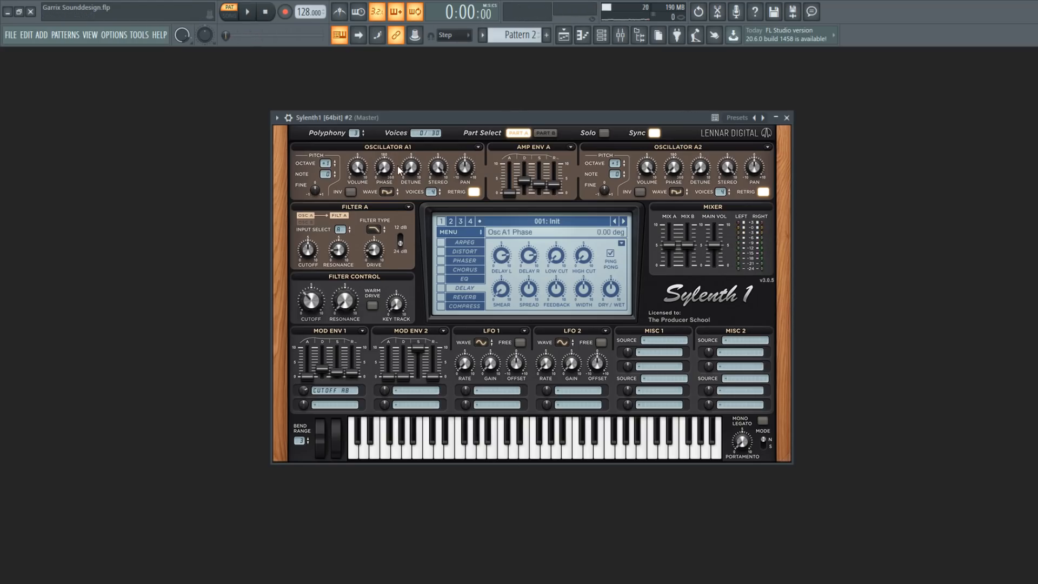
Set filter B in Part B to the Lowpass type.
left_click(542, 133)
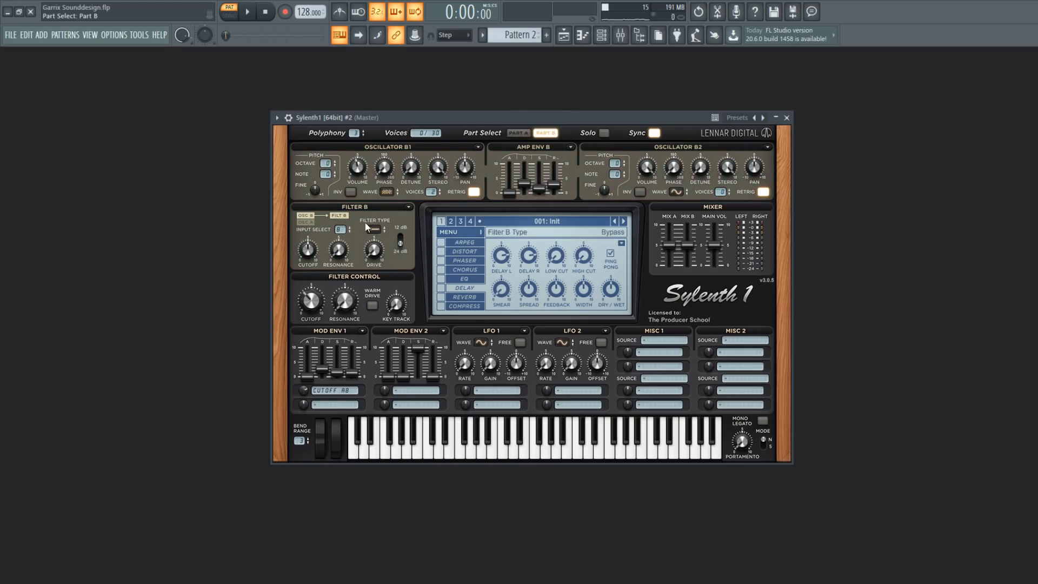
left_click(373, 228)
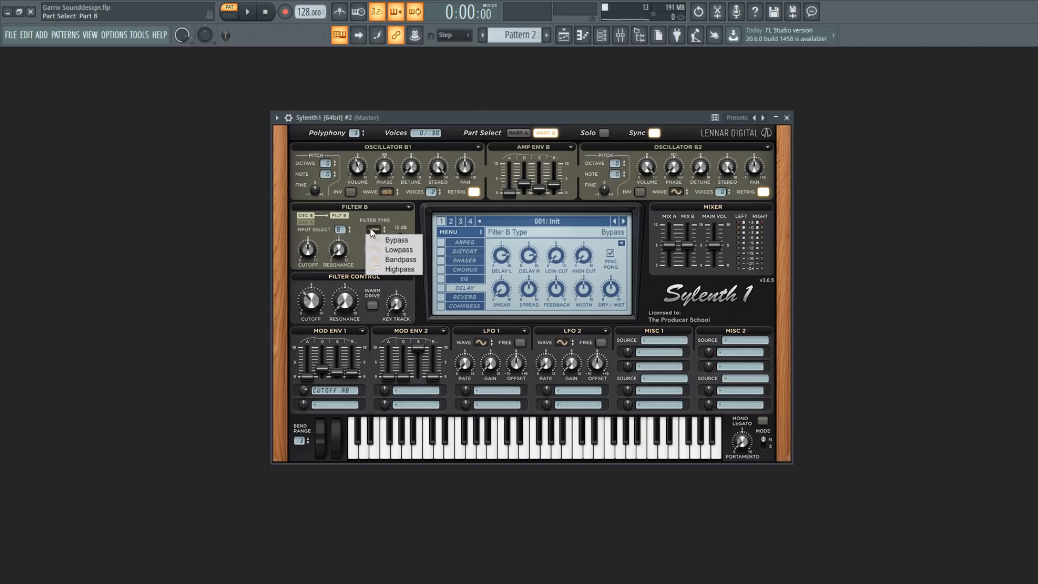
left_click(408, 251)
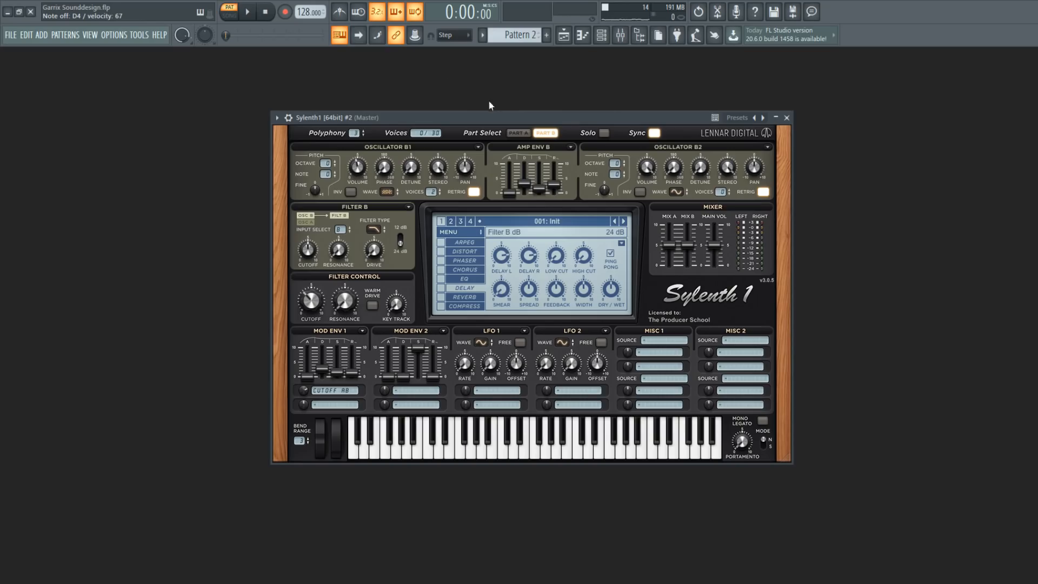
Return to Part A and raise the filter control resonance to about 1.4 while the pattern plays.
left_click(518, 133)
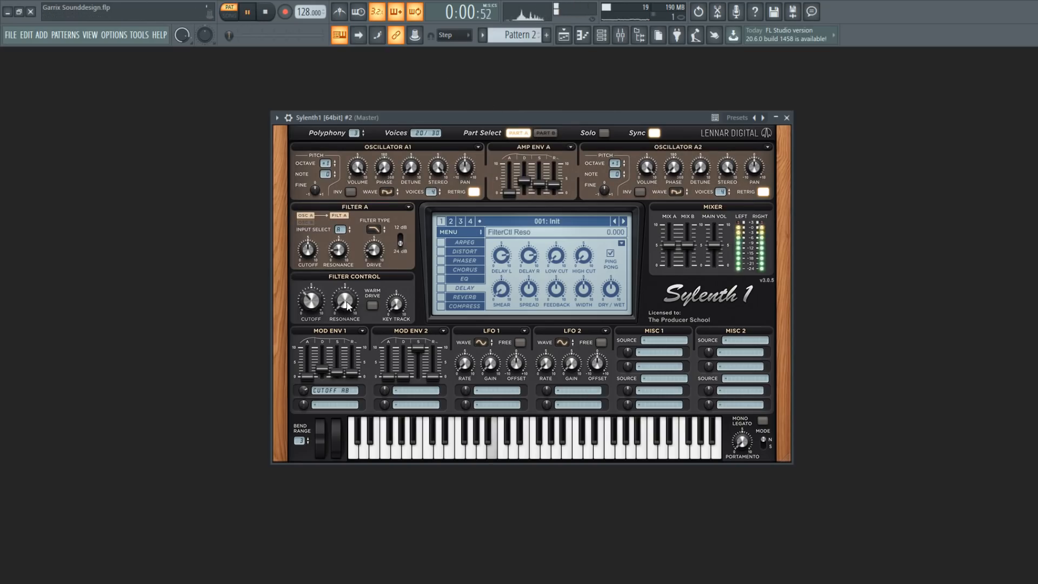
mouse_move(347, 314)
left_mouse_down()
mouse_move(343, 278)
mouse_move(339, 315)
left_mouse_up()
left_click(249, 12)
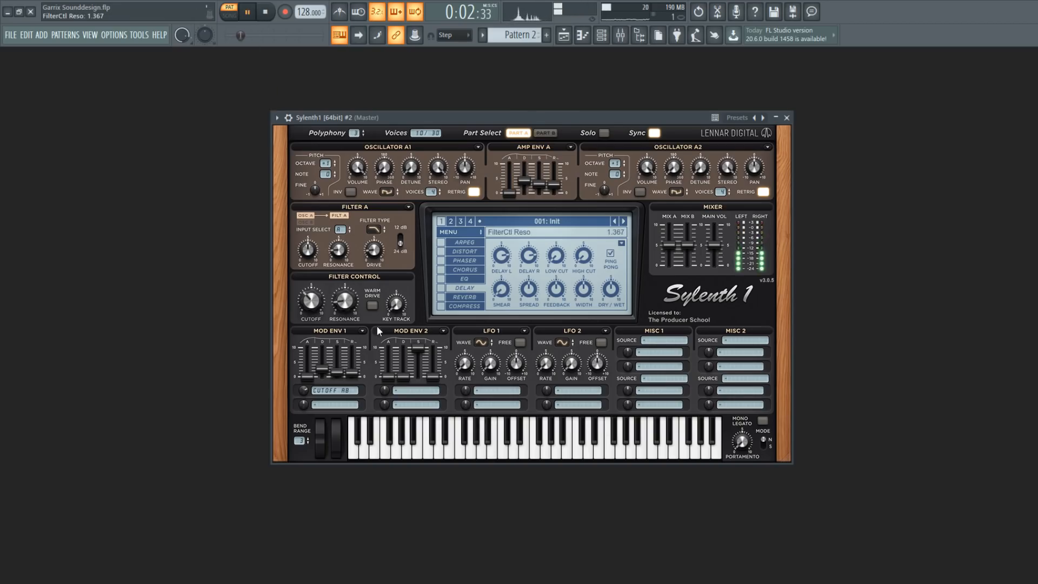
Adjust the filter key tracking and cutoff and set mod envelope 1's sustain to about 2.4, listening to the pattern.
left_click_drag(396, 307, 401, 285)
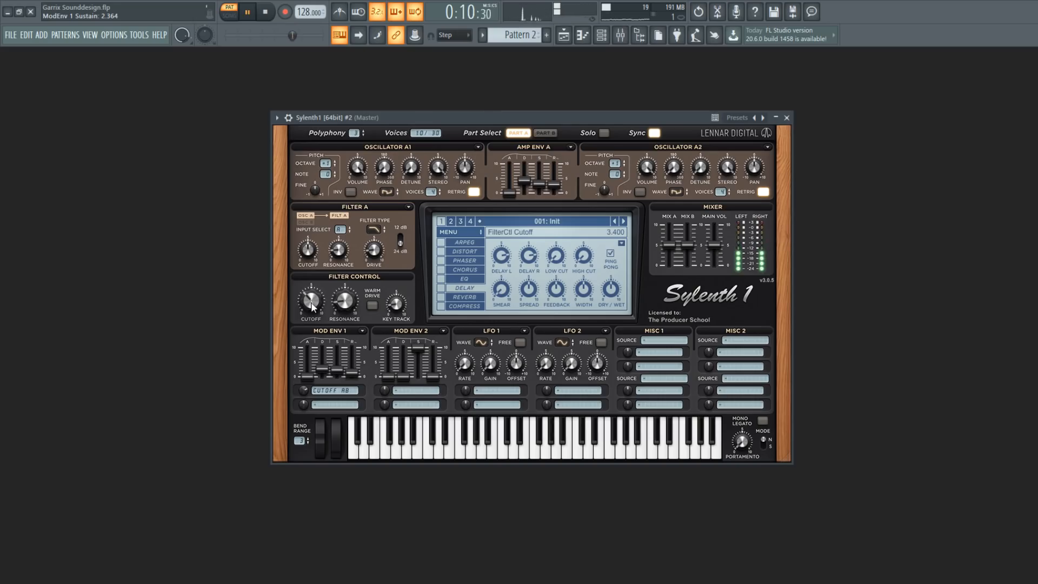
left_click_drag(309, 304, 317, 303)
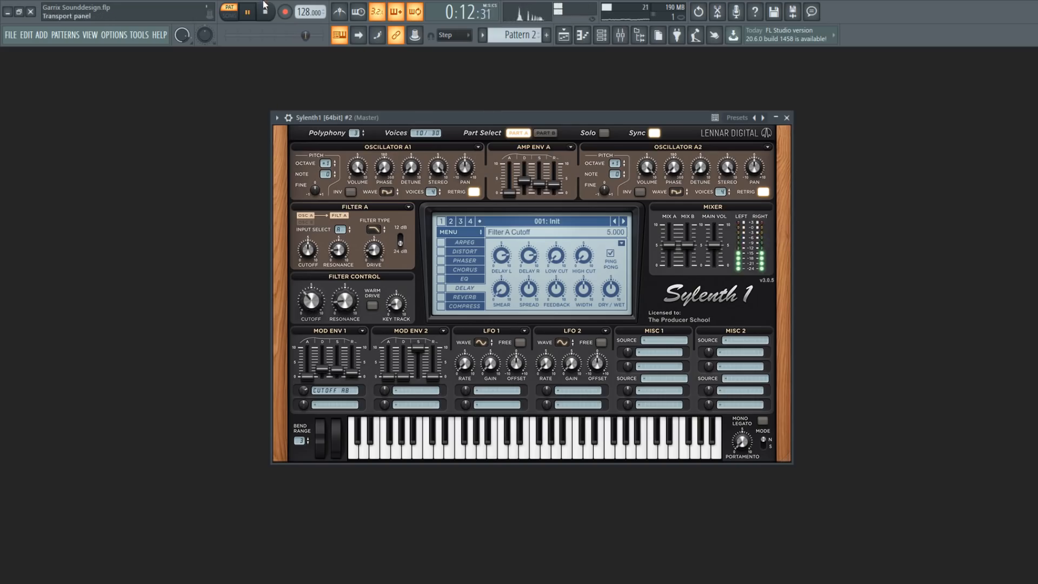
key("space")
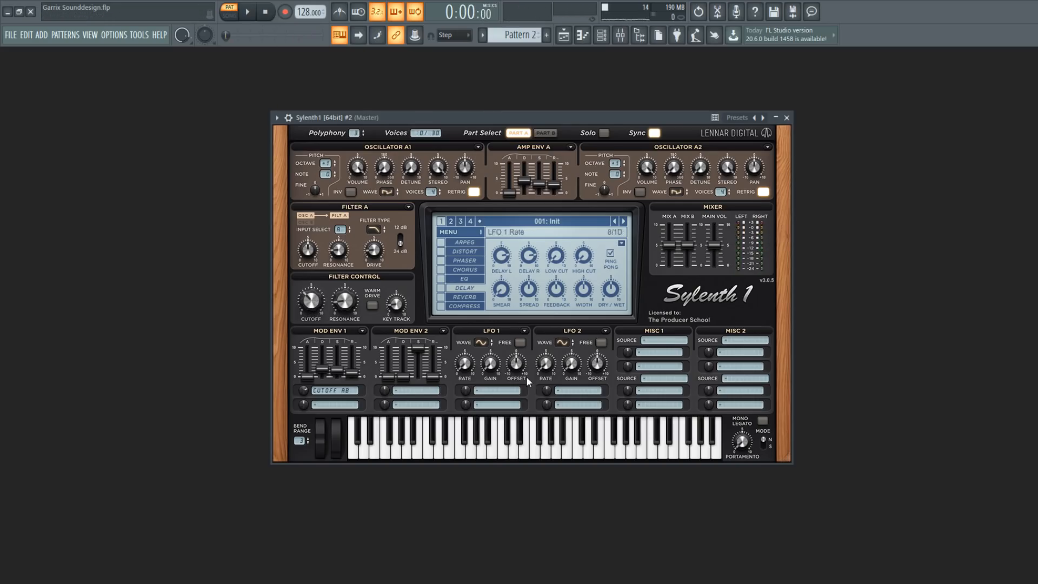
Assign mod envelope 2 to Pitch A and B, with sustain fully down and decay at about 3.3.
left_click(411, 392)
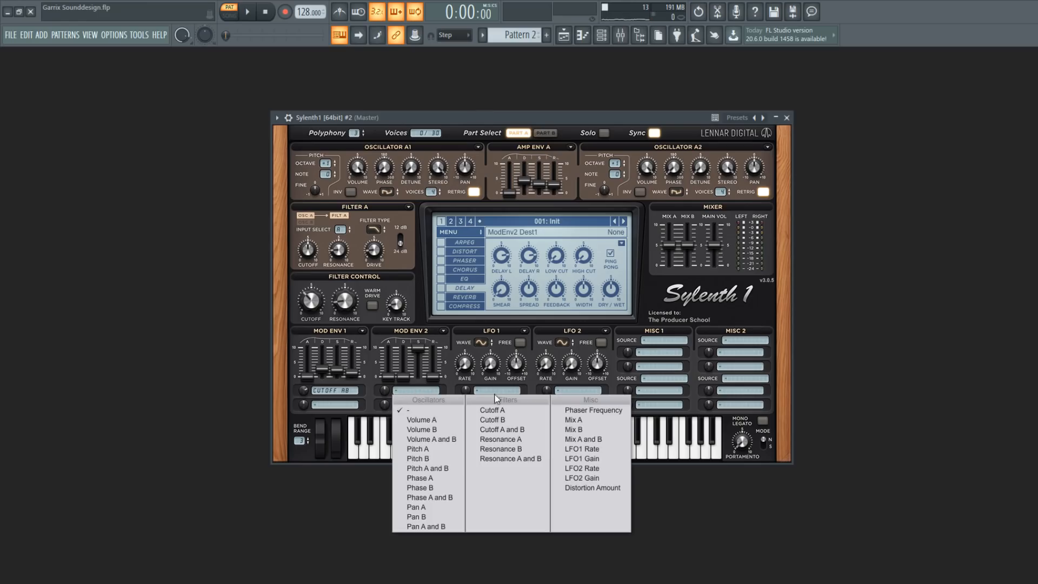
left_click(427, 468)
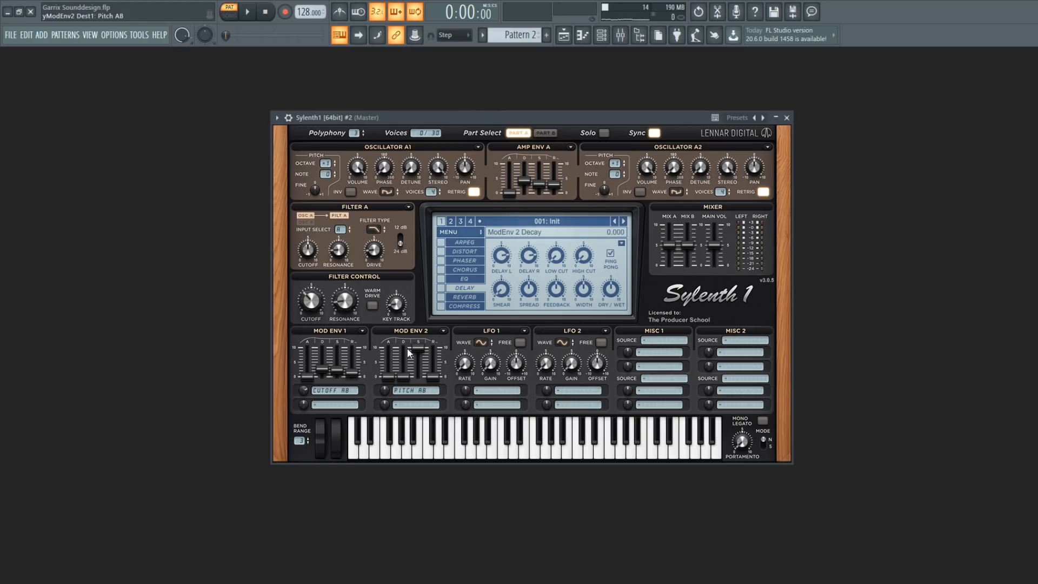
mouse_move(417, 349)
left_mouse_down()
mouse_move(417, 378)
mouse_move(400, 356)
left_mouse_up()
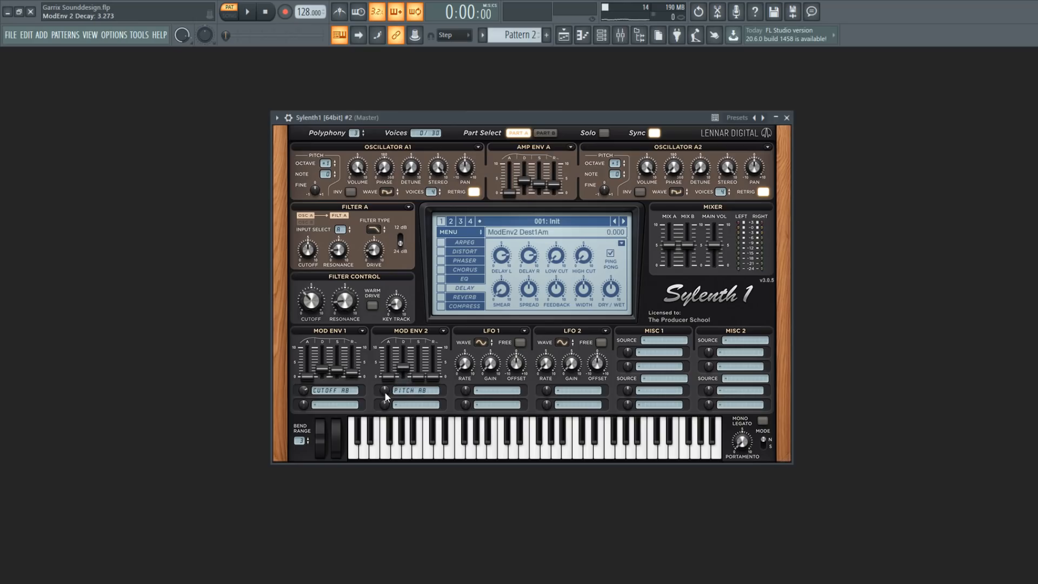
Shorten mod envelope 2's decay to near zero and set its pitch modulation amount to about 6.9.
left_click_drag(384, 390, 392, 386)
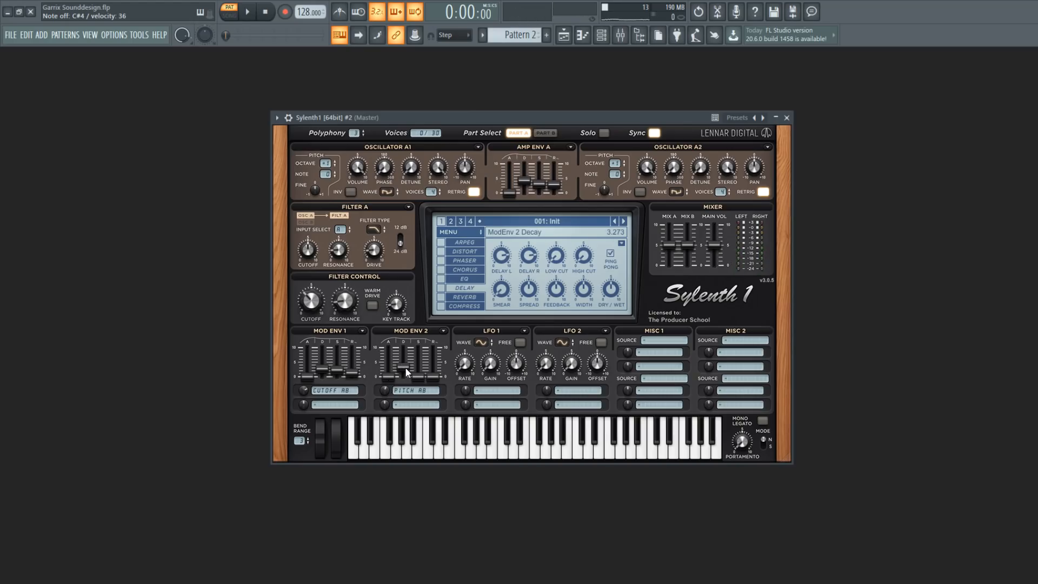
left_click_drag(407, 368, 396, 399)
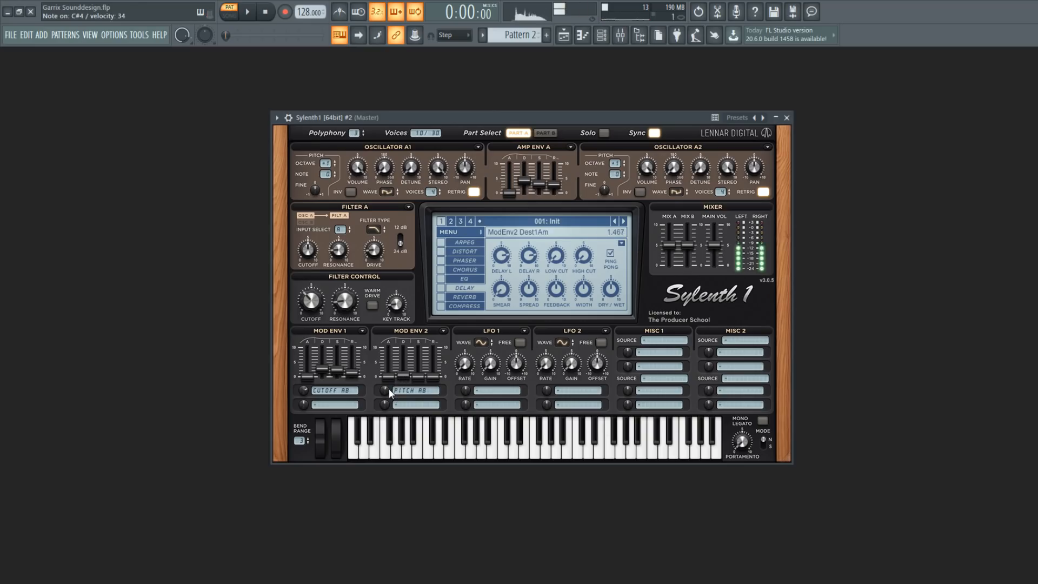
left_click(384, 392)
left_click_drag(385, 390, 390, 353)
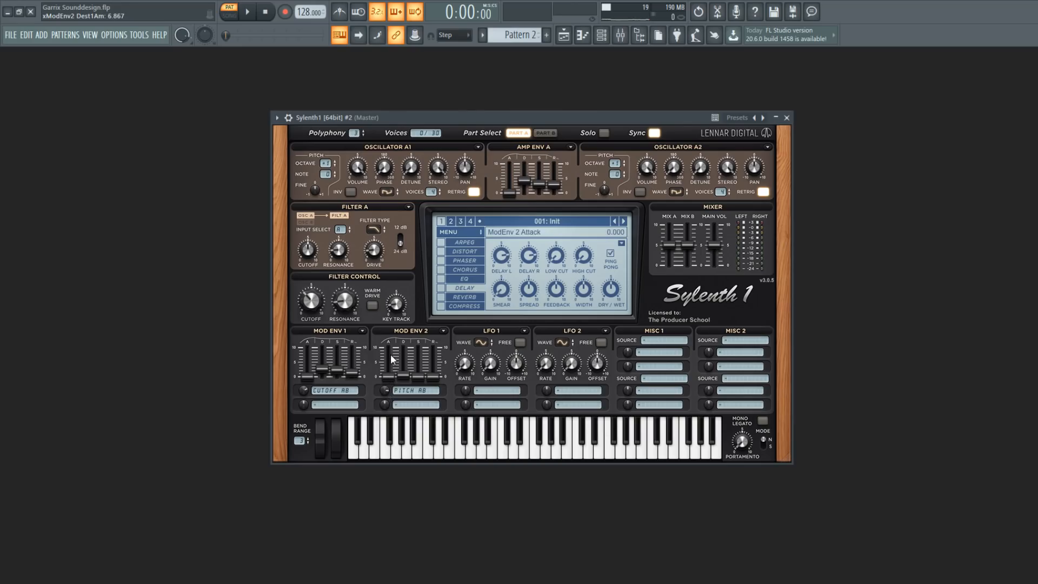
Set mod envelope 2's pitch amount to about 5.7 and assign its second destination to Cutoff A and B at about 3.2.
left_click(249, 12)
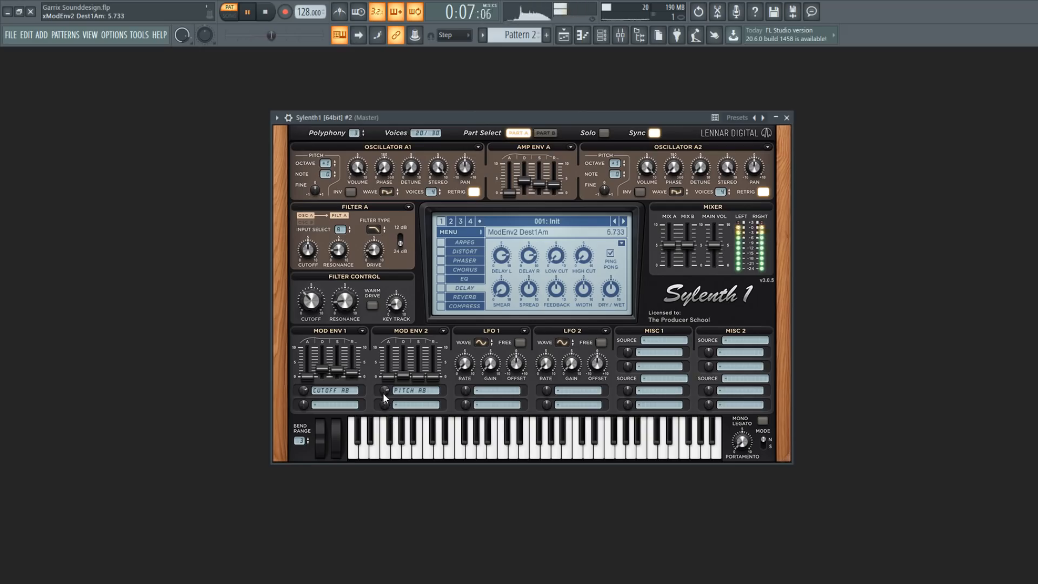
key("space")
left_click(410, 407)
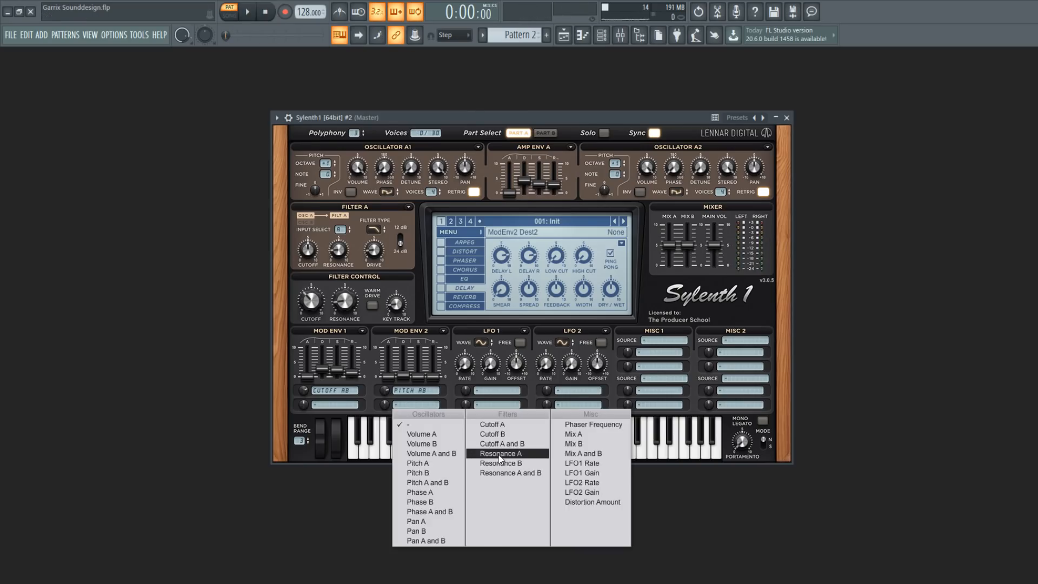
left_click(507, 449)
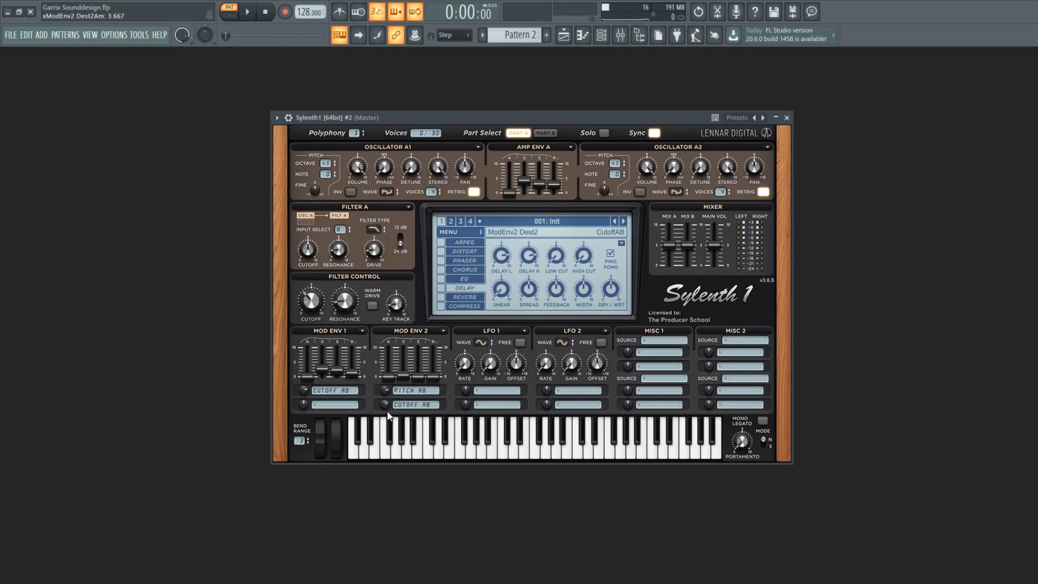
key("space")
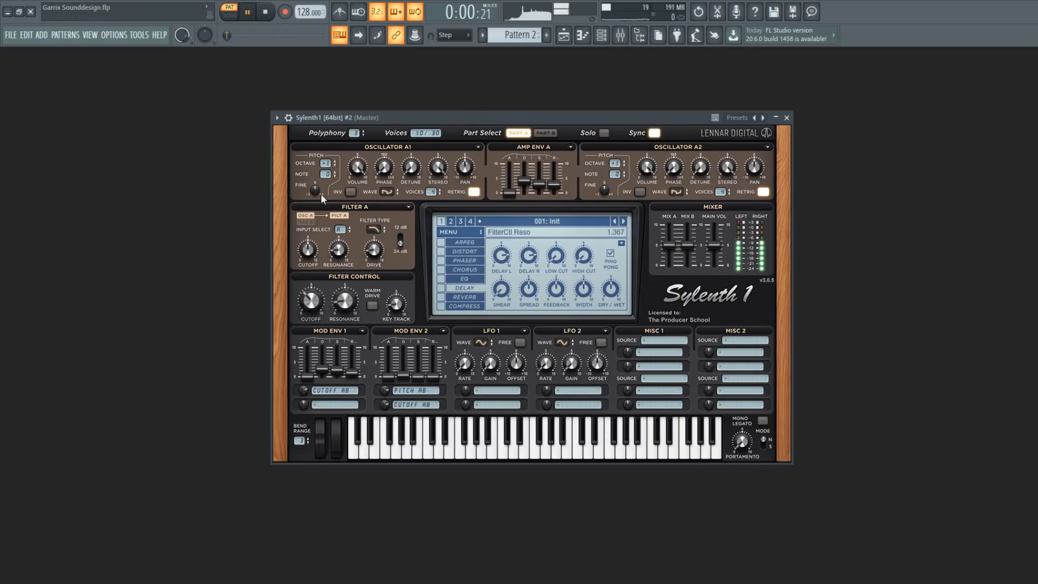
left_click_drag(385, 405, 388, 403)
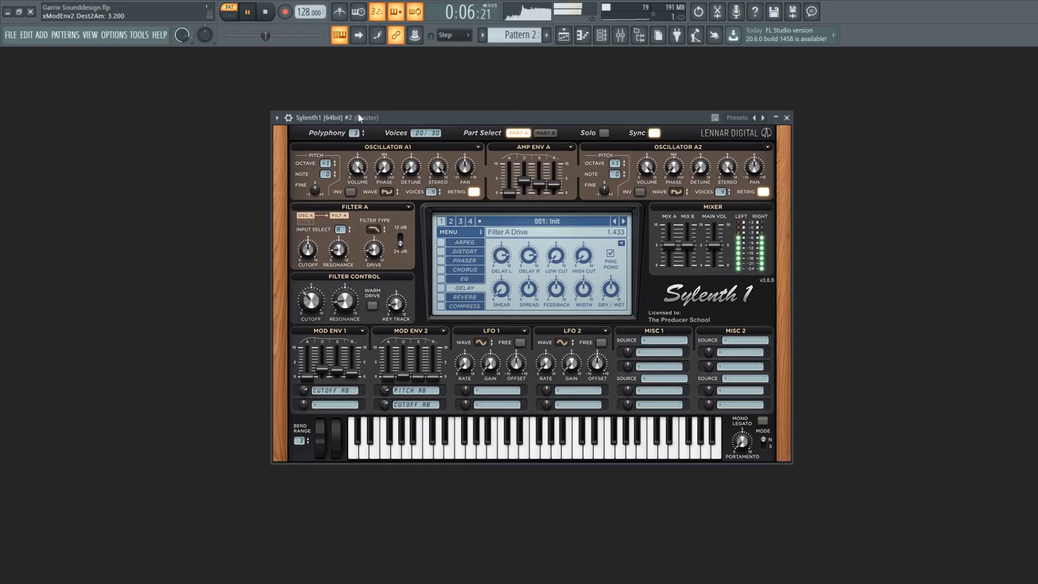
key("space")
Switch to Part B, adjust filter B's cutoff and lower Mix B to about 4.3 while the pattern plays.
left_click(554, 132)
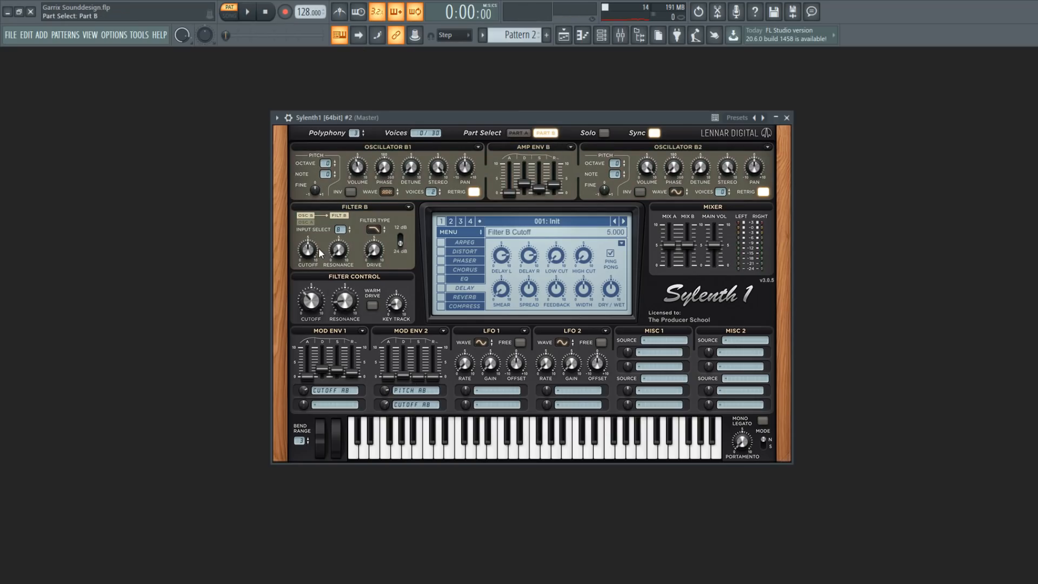
mouse_move(312, 254)
left_mouse_down()
mouse_move(321, 229)
mouse_move(322, 267)
mouse_move(316, 241)
left_mouse_up()
key("space")
left_click_drag(687, 246, 687, 251)
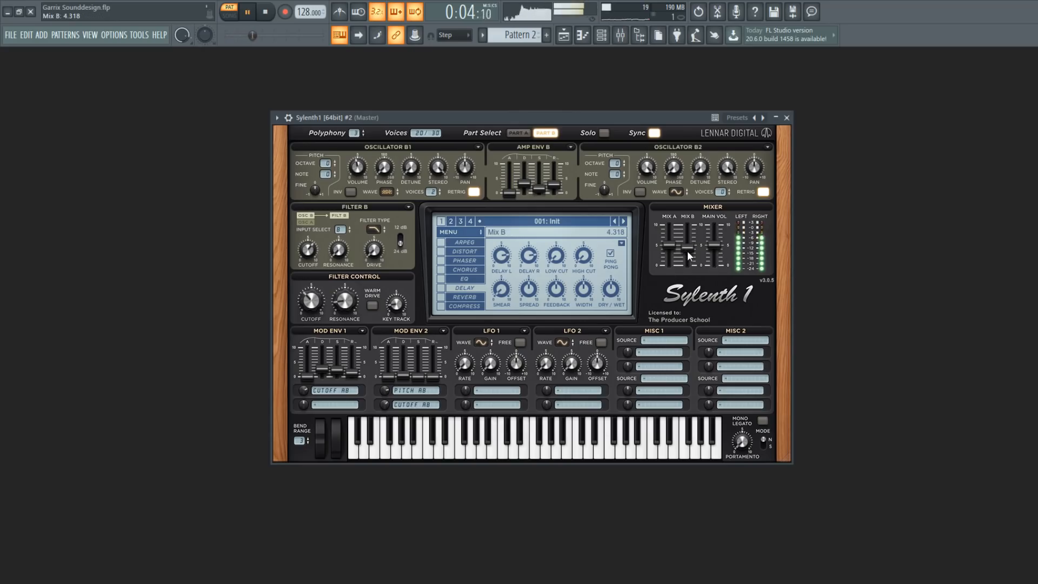
left_click_drag(304, 255, 311, 250)
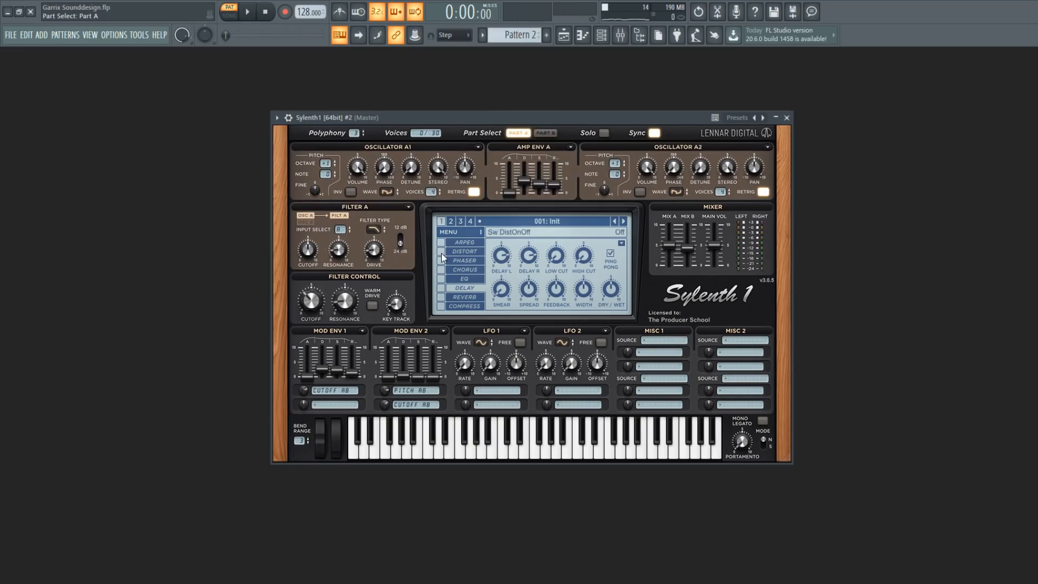
Enable the distortion effect in Decimate mode with an amount of about 1.9.
left_click(454, 252)
left_click(441, 252)
left_click(560, 252)
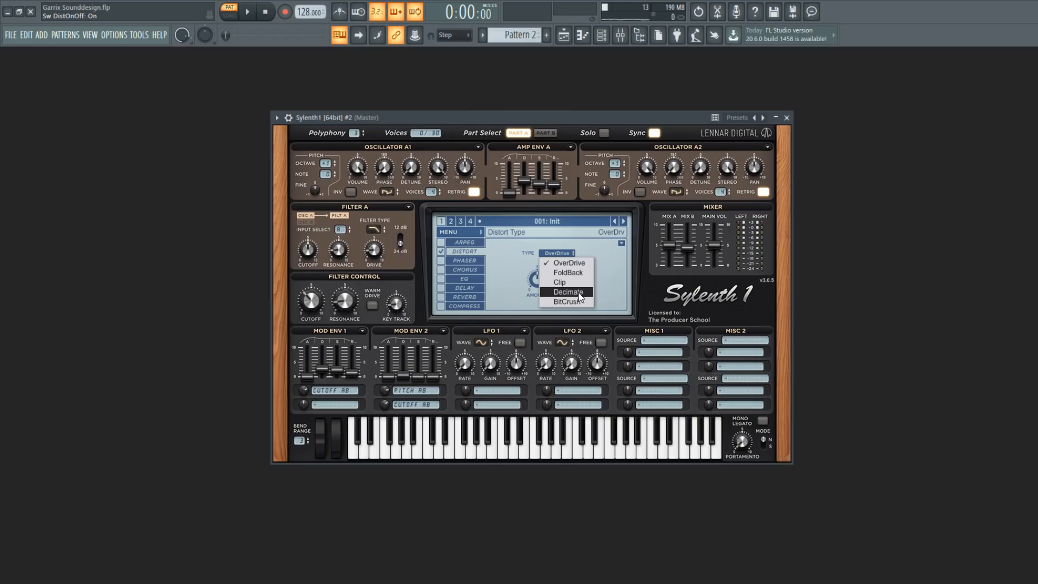
left_click(567, 292)
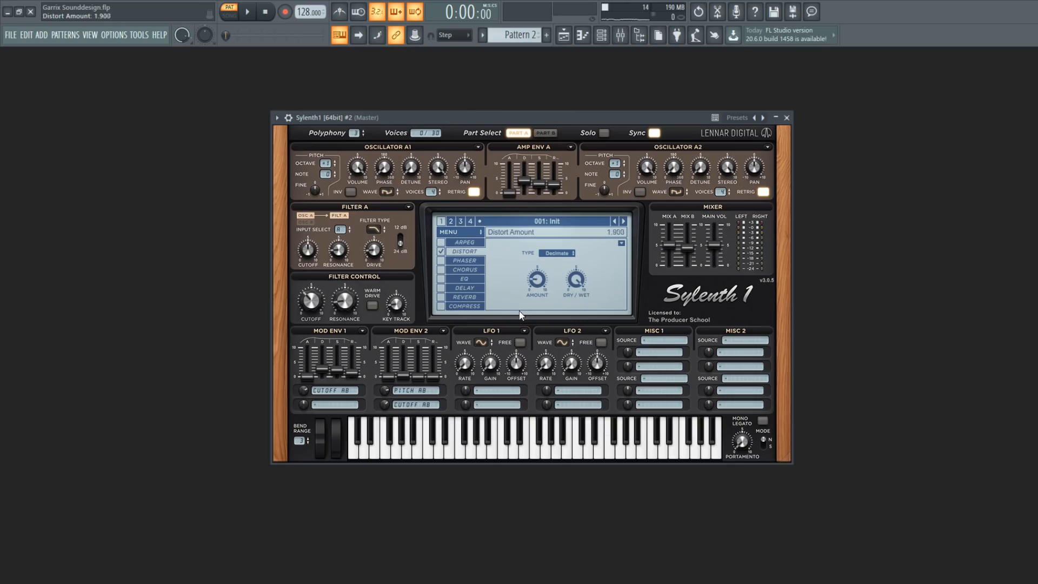
Audition higher Decimate amounts up to about 4.3 against the pattern and bring the amount back down.
left_click(247, 11)
mouse_move(541, 283)
left_mouse_down()
mouse_move(549, 252)
mouse_move(538, 278)
left_mouse_up()
key("space")
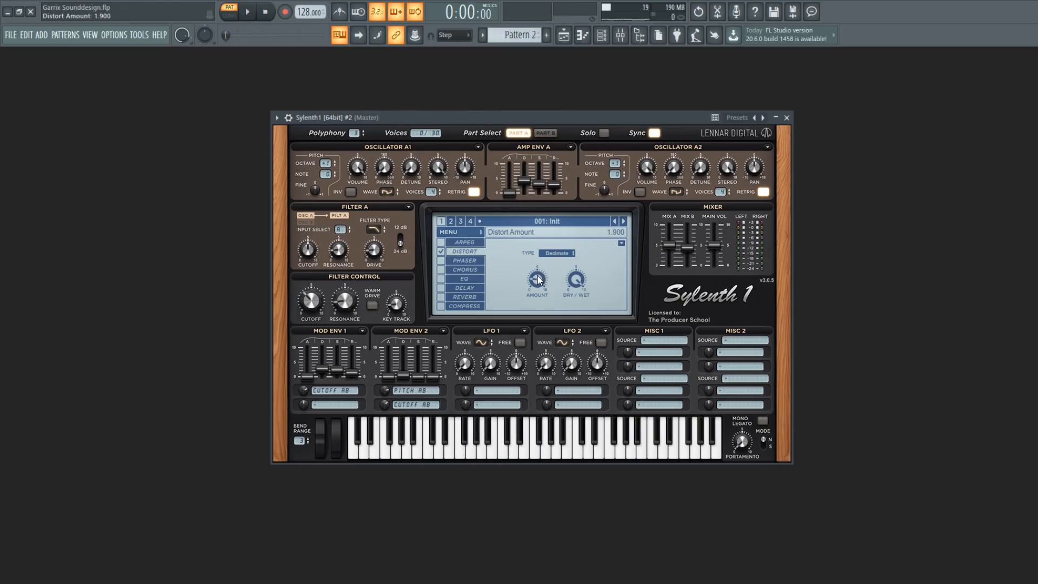
left_click(254, 19)
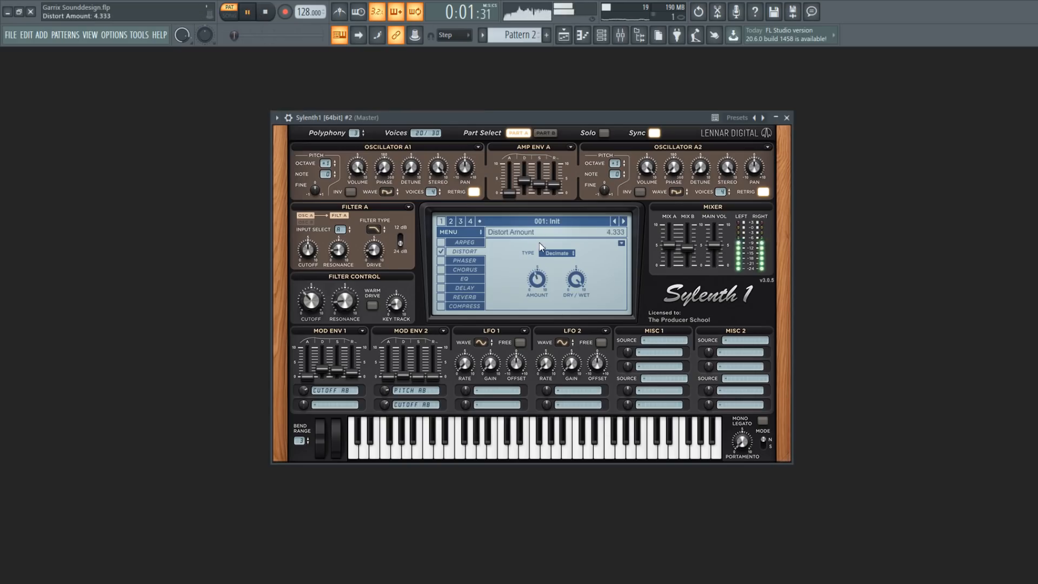
left_click_drag(538, 286, 528, 285)
key("space")
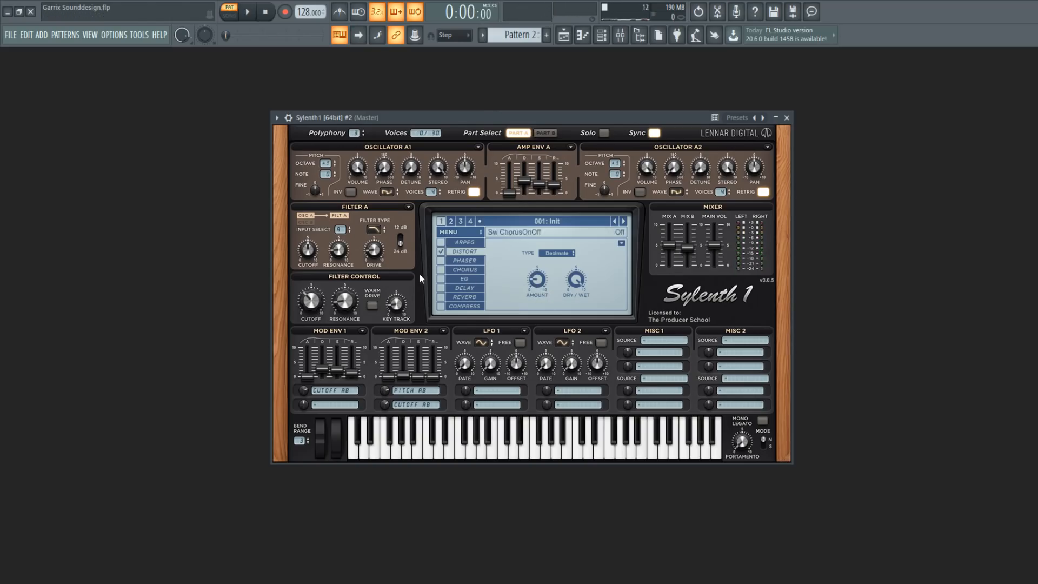
Enable the chorus, adjust its delay and dry/wet, and set its rate to about 0.985 Hz.
left_click(439, 270)
left_click(449, 270)
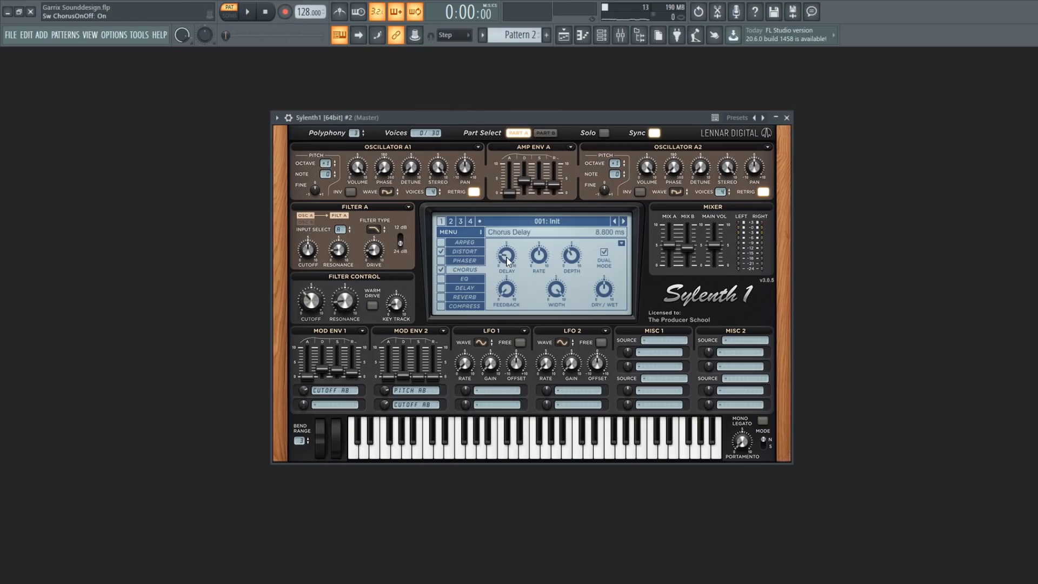
left_click_drag(506, 262, 503, 247)
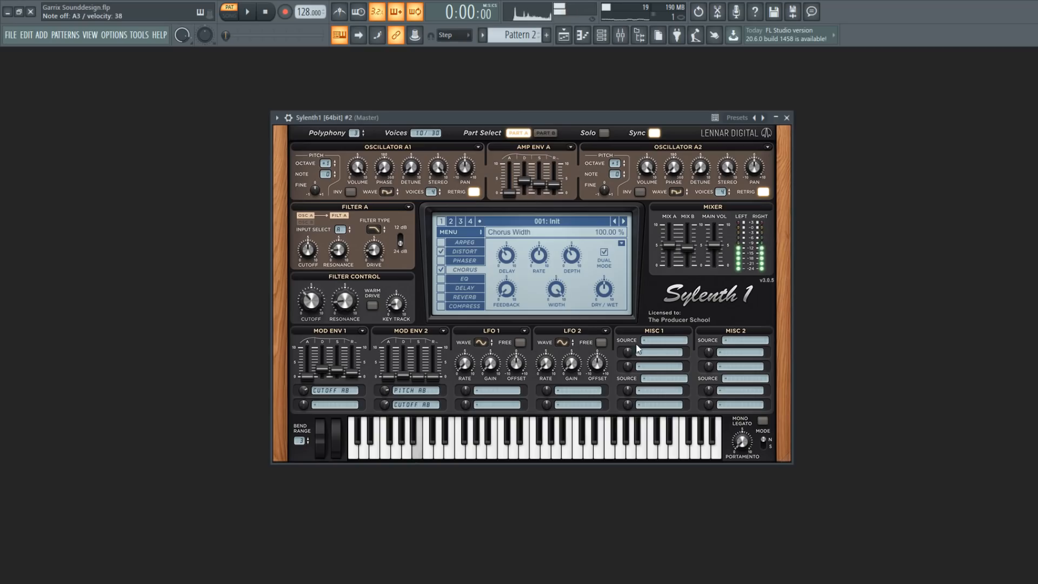
mouse_move(610, 293)
left_mouse_down()
mouse_move(604, 313)
mouse_move(606, 304)
left_mouse_up()
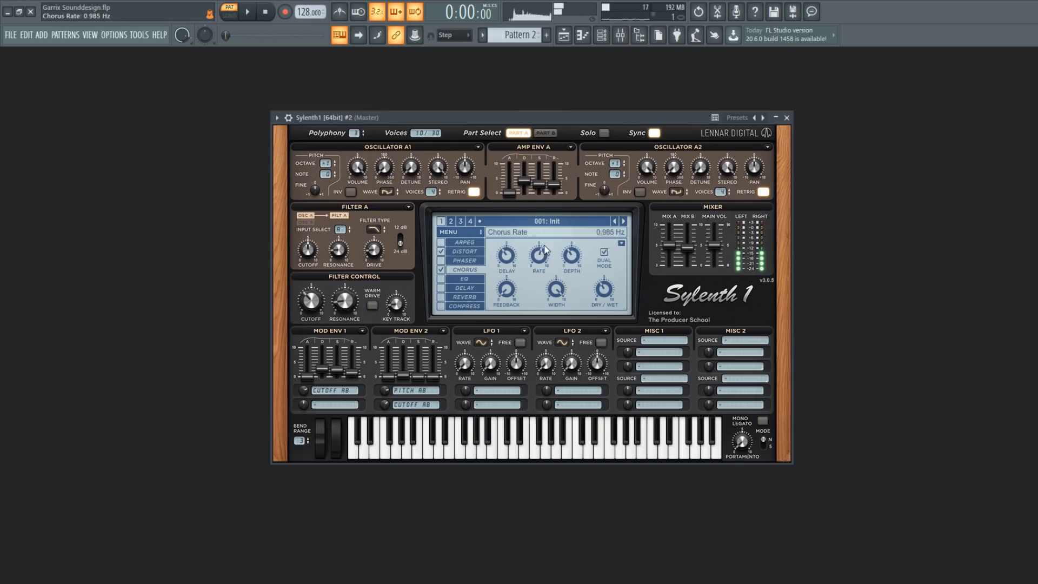
Enable the EQ, boost the treble to about 10 dB and lower the treble frequency while the pattern plays.
left_click(441, 278)
left_click_drag(569, 289, 581, 242)
left_click(247, 11)
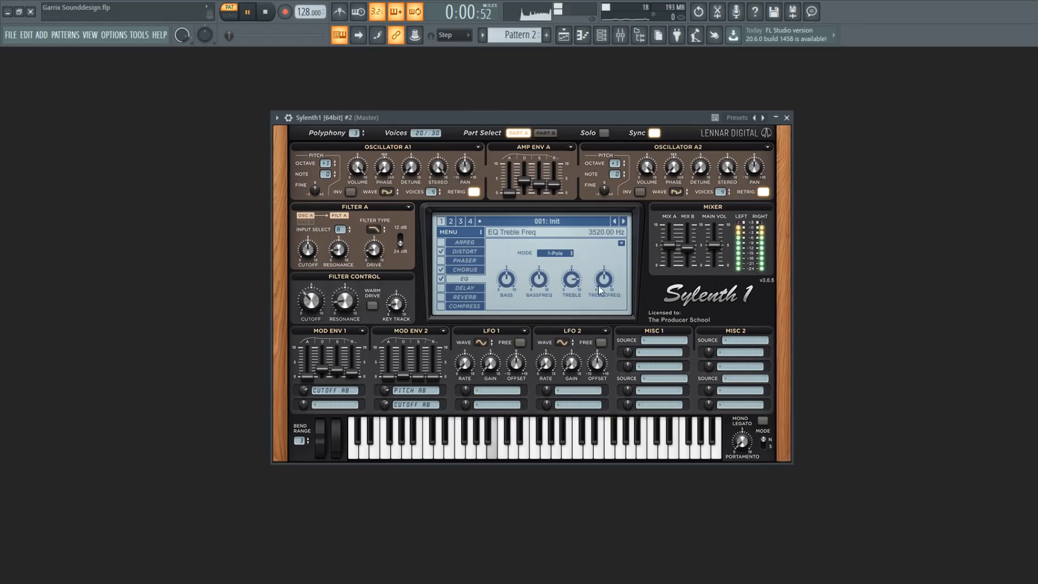
left_click_drag(602, 282, 572, 293)
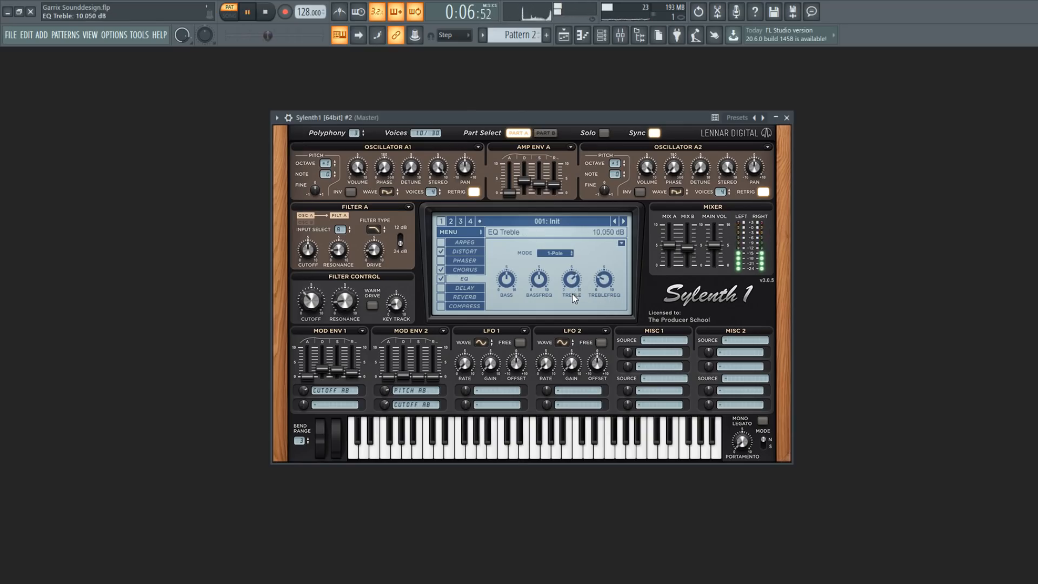
key("space")
Enable the delay, shorten its left time and set the right time to 1/16.
left_click(440, 288)
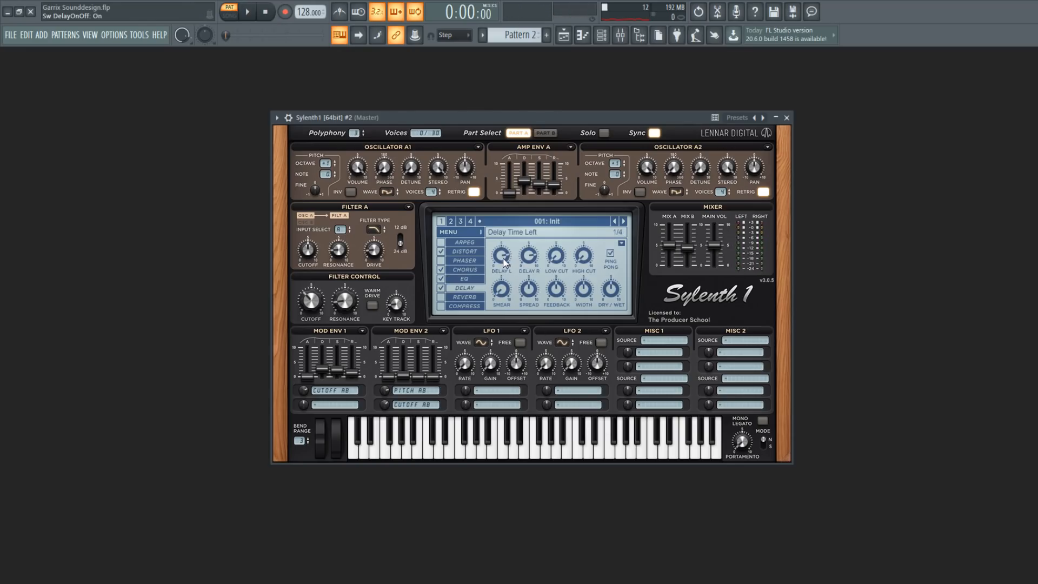
left_click_drag(505, 258, 498, 272)
left_click_drag(495, 309, 495, 310)
left_click_drag(534, 260, 524, 319)
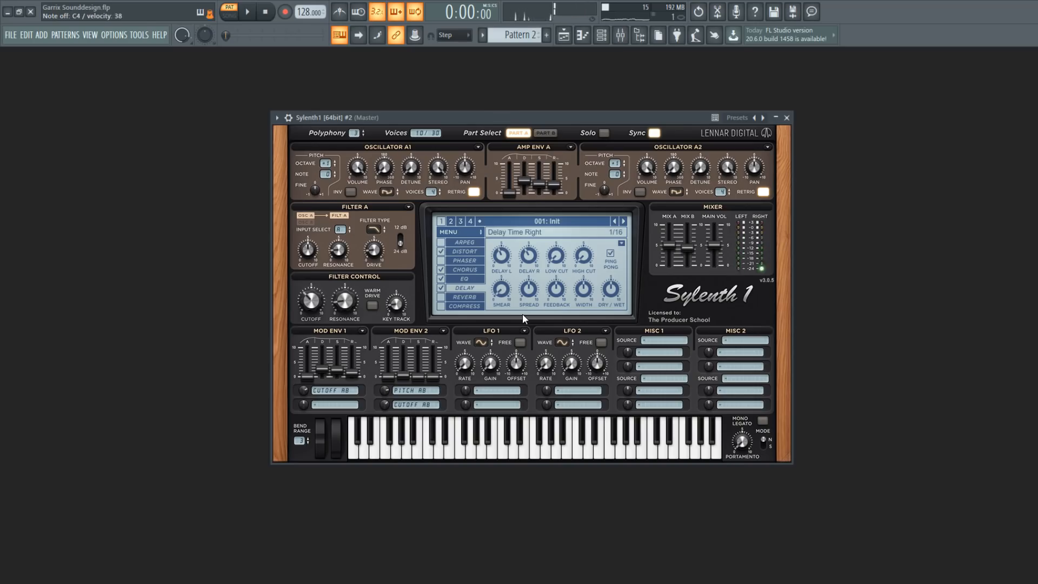
Adjust the delay's cut filters and set its dry/wet to 35% while the pattern plays.
mouse_move(585, 280)
left_click_drag(558, 263, 558, 258)
mouse_move(589, 275)
left_click_drag(614, 291, 610, 306)
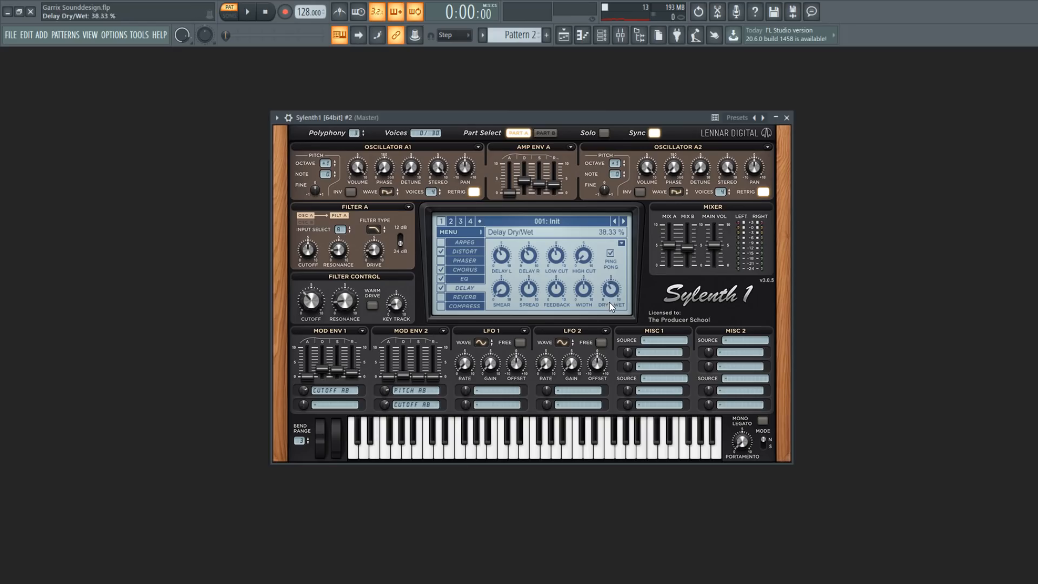
key("space")
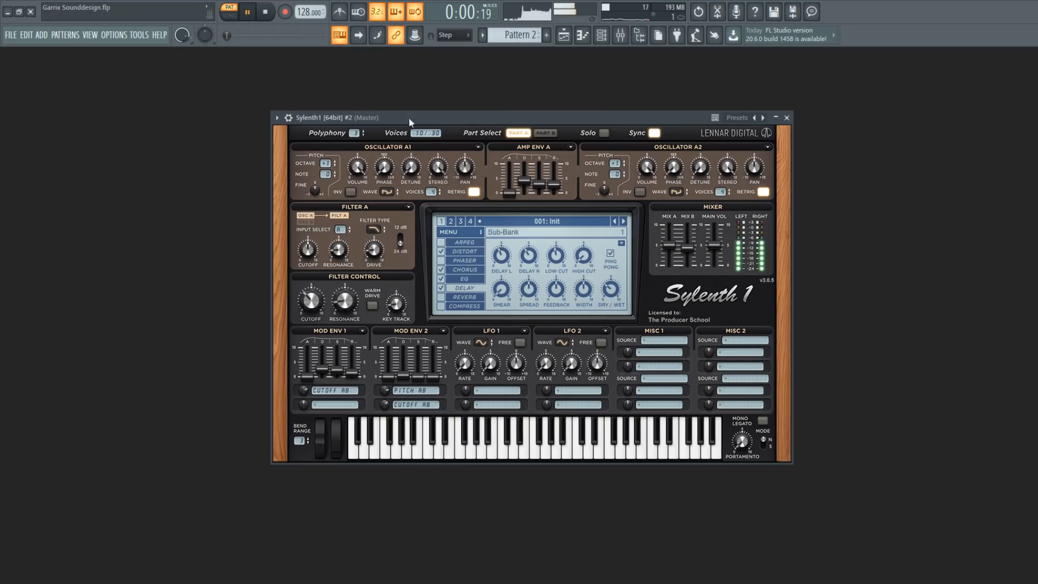
mouse_move(610, 287)
left_mouse_down()
mouse_move(617, 212)
mouse_move(612, 293)
left_mouse_up()
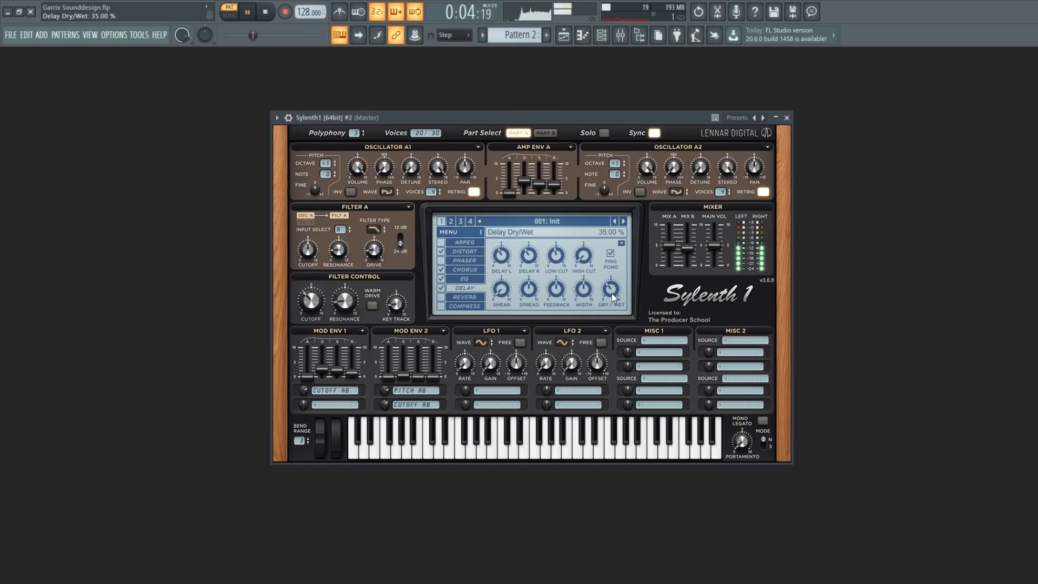
key("space")
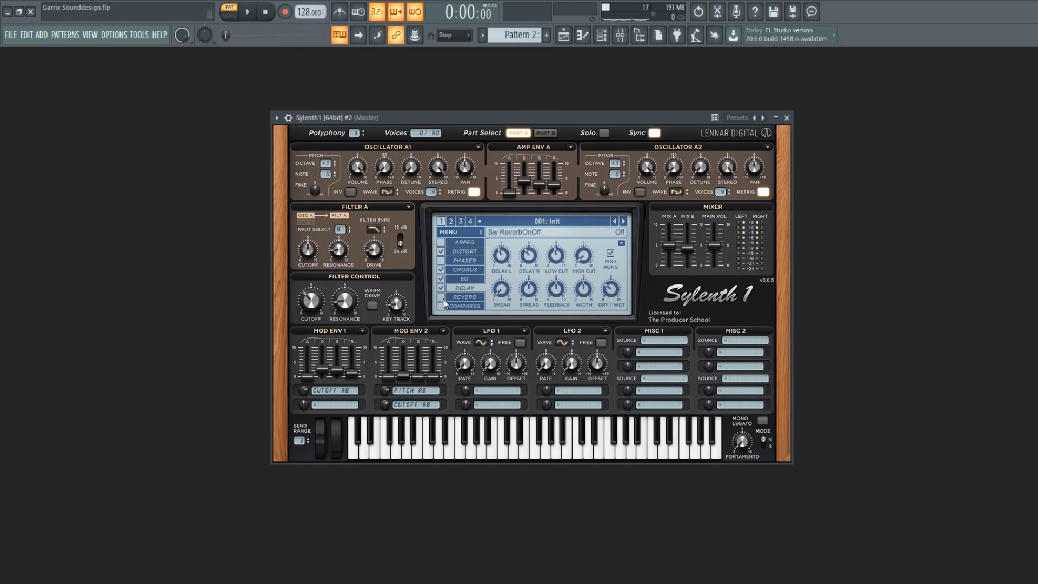
Enable the reverb, raise its size and set the dry/wet to about 61% while the pattern plays.
left_click(446, 299)
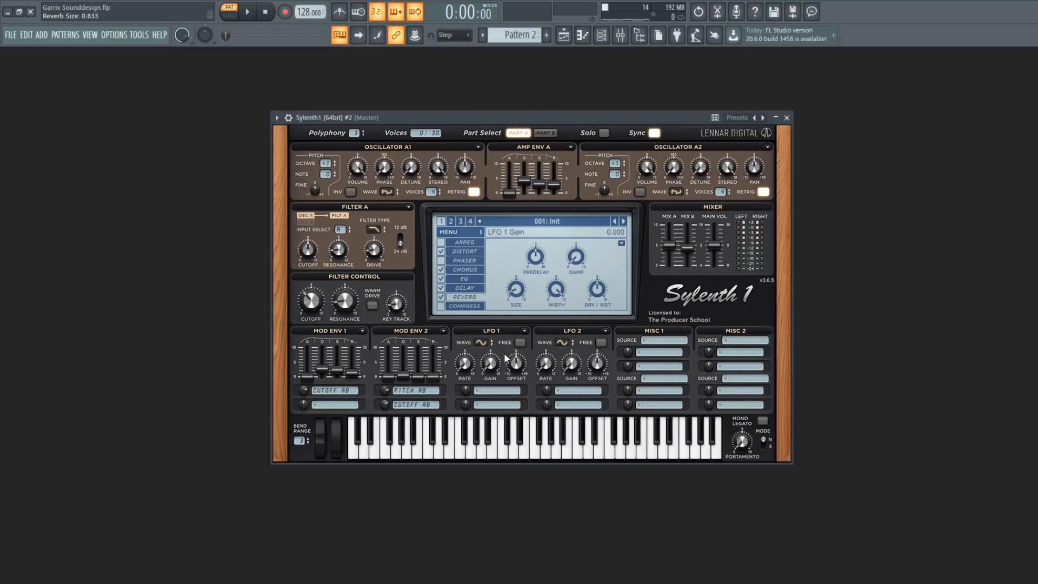
key("space")
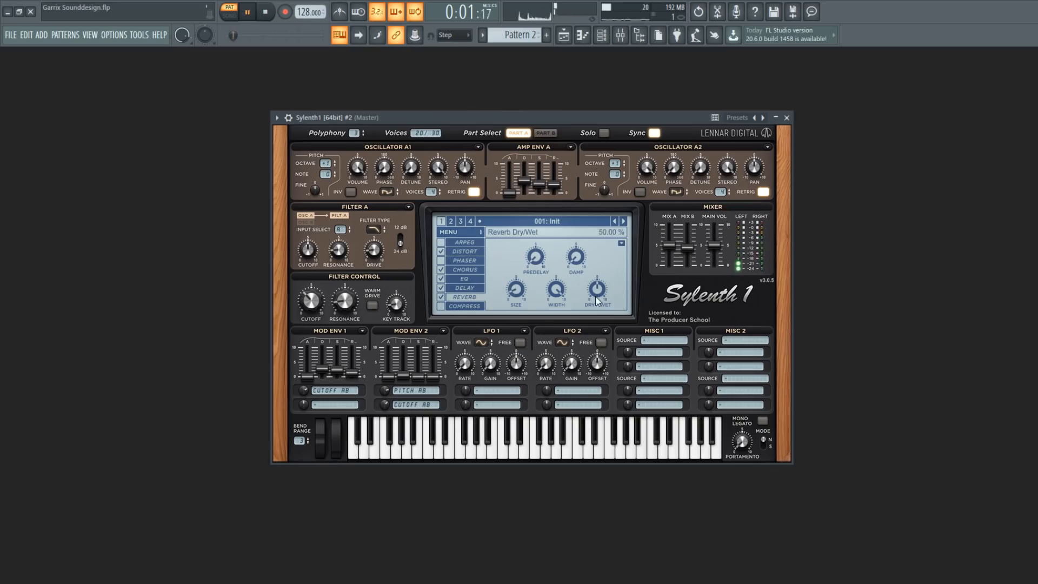
left_click_drag(598, 298, 598, 288)
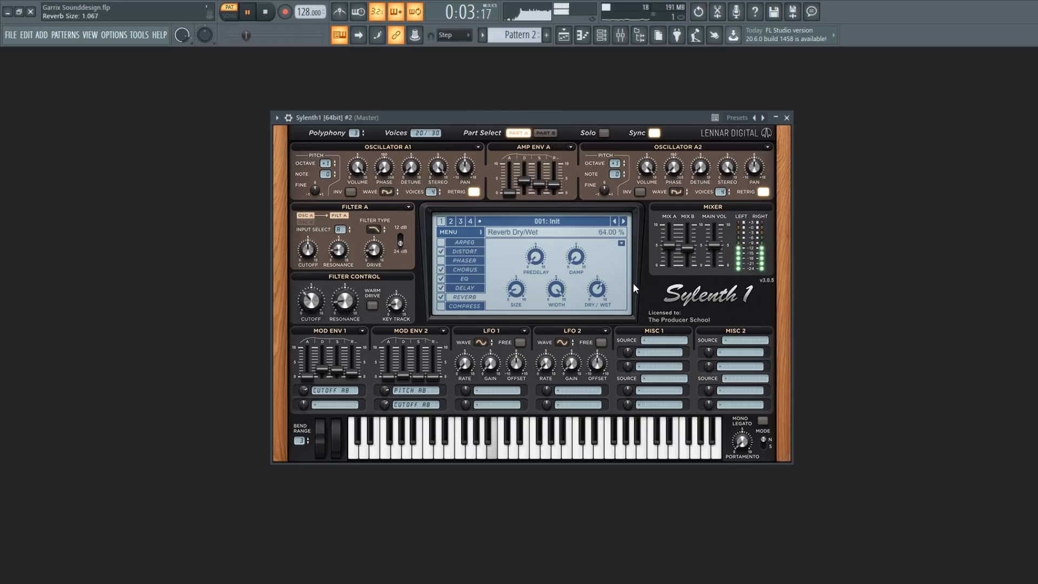
left_click_drag(515, 293, 515, 281)
left_click_drag(595, 285, 595, 289)
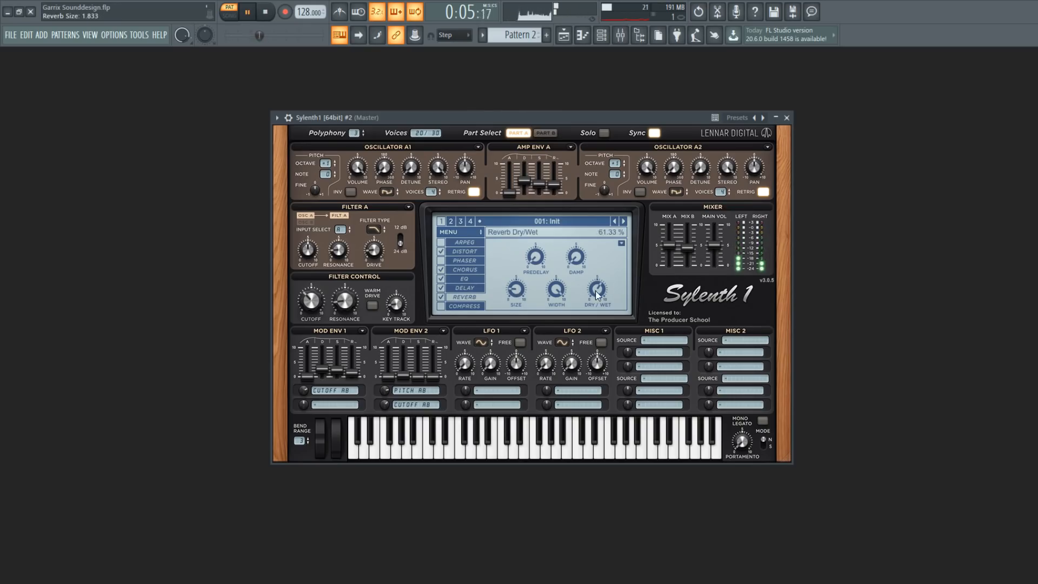
left_click_drag(517, 292, 529, 277)
left_click(602, 293)
Adjust the mixer, raising the main volume to about 6.7, and play the pattern to check the lead.
left_click_drag(686, 247, 687, 247)
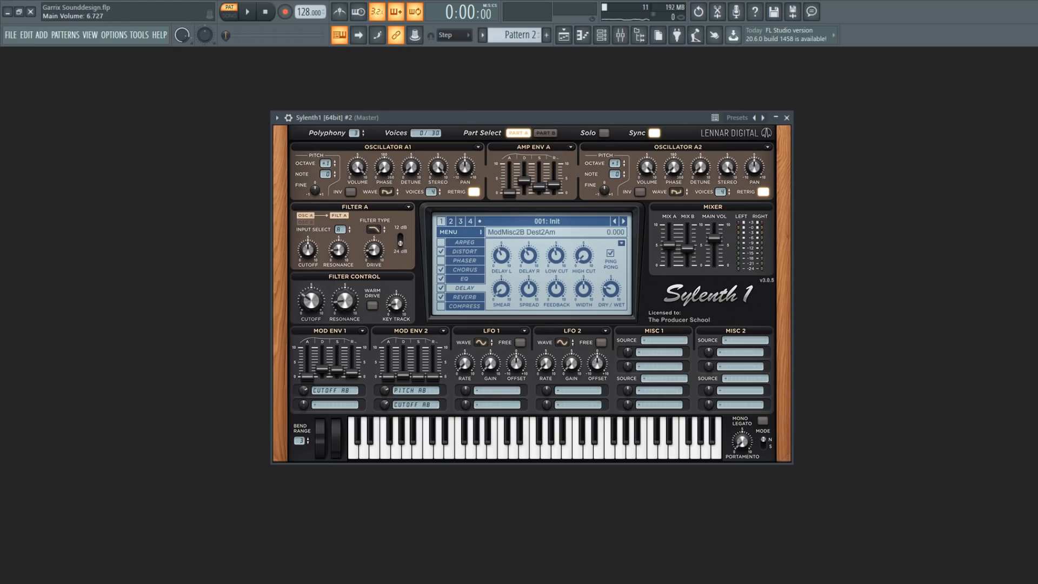
key("space")
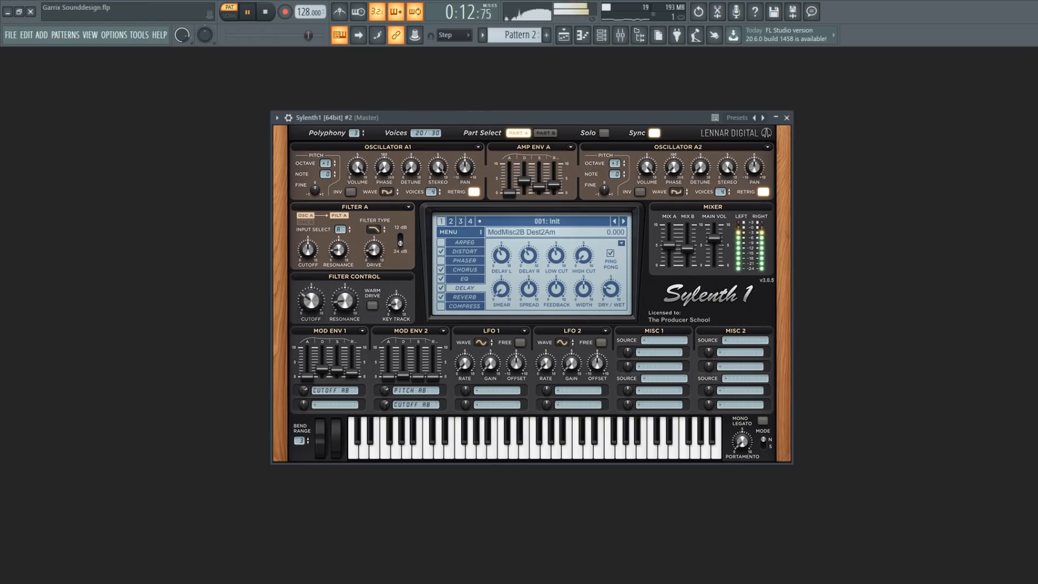
key("space")
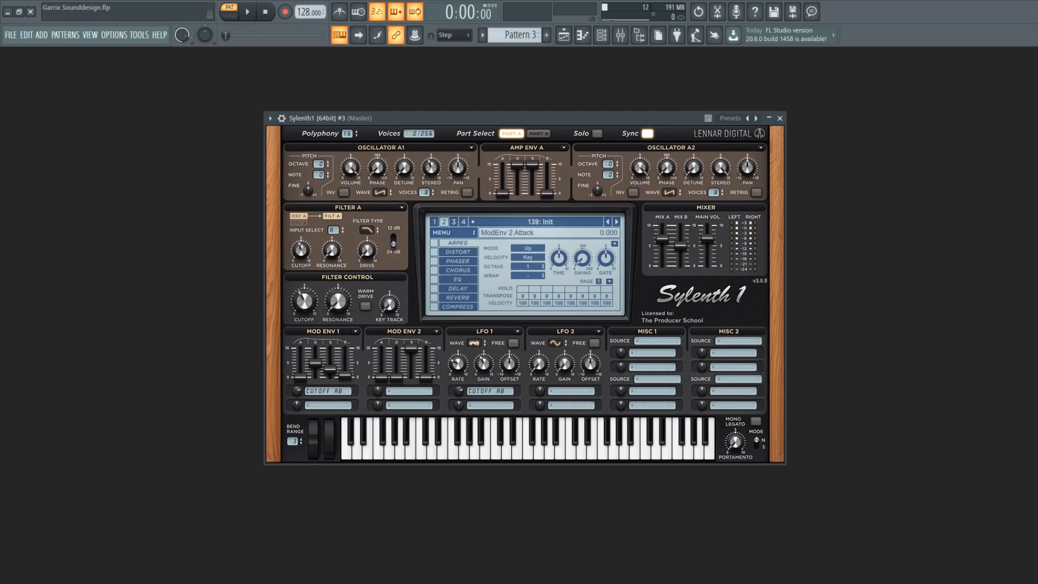
Play pattern 3's lead, reset the third Sylenth1 instance to a fresh Init preset and play the pattern again.
key("space")
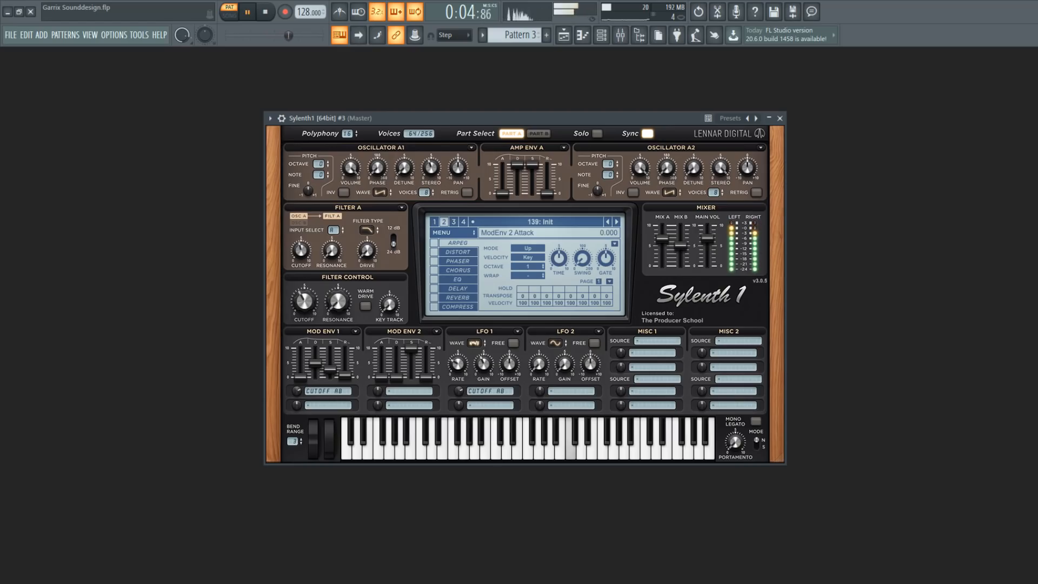
key("space")
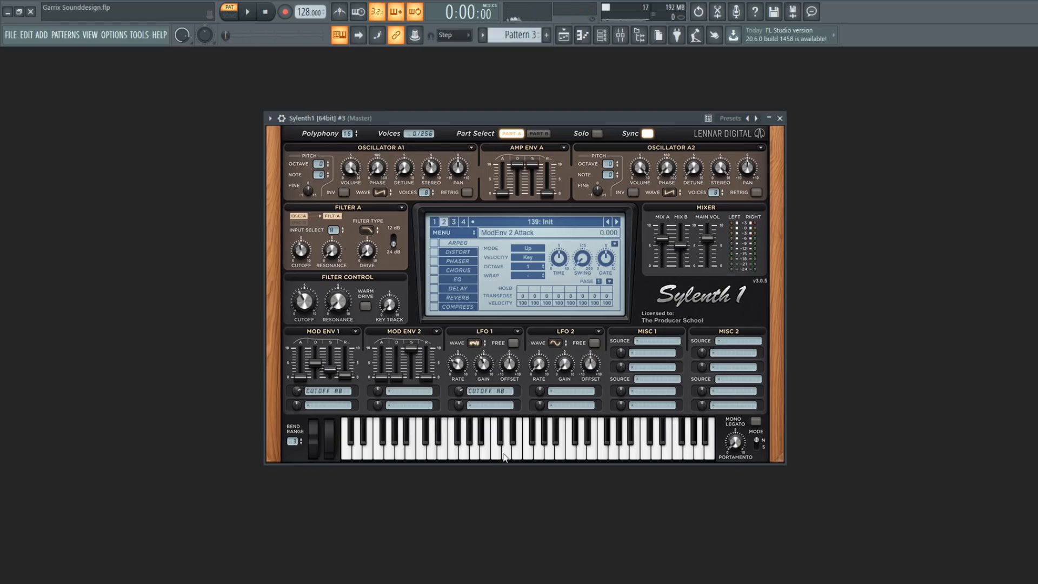
left_click(445, 234)
mouse_move(476, 246)
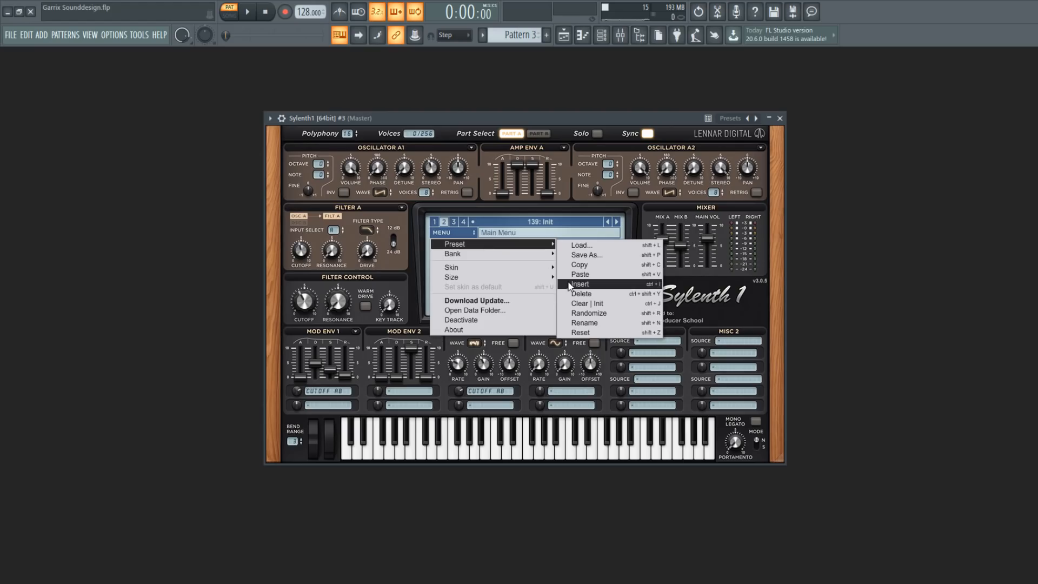
left_click(572, 283)
key("space")
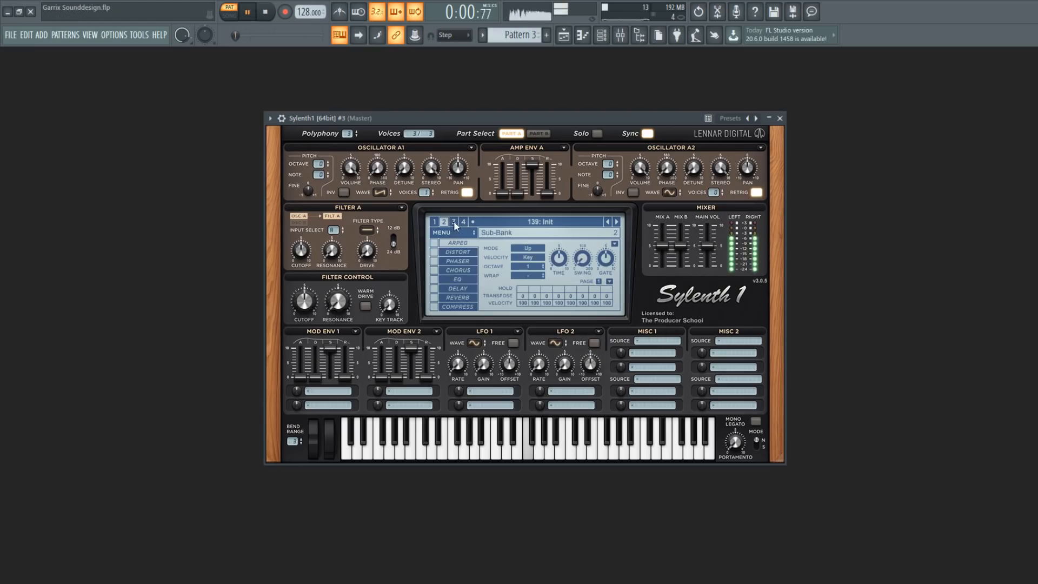
Raise the synth's polyphony to 14 and play the pattern to check the chords.
key("space")
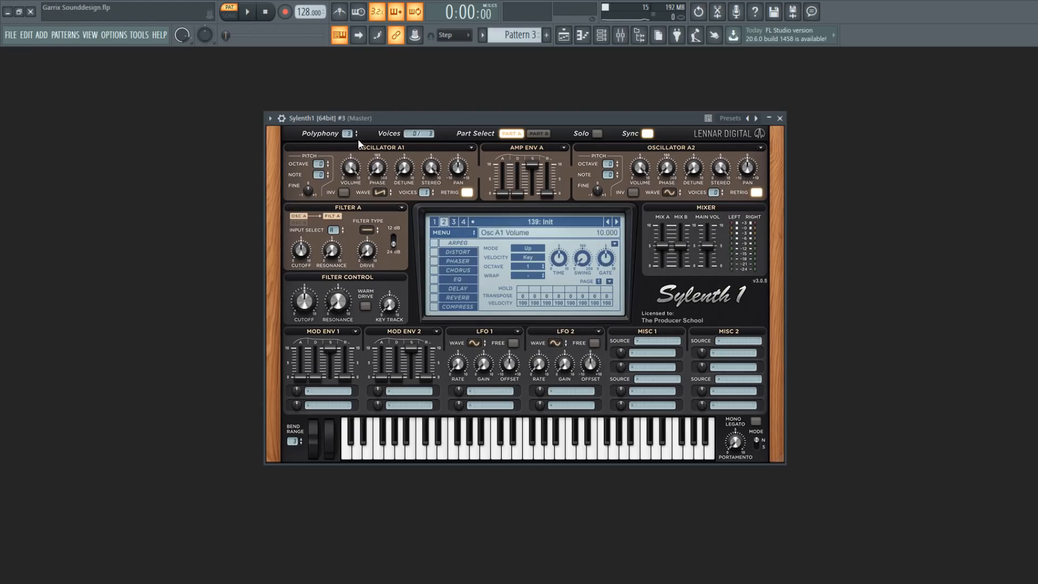
left_click_drag(349, 136, 356, 100)
key("space")
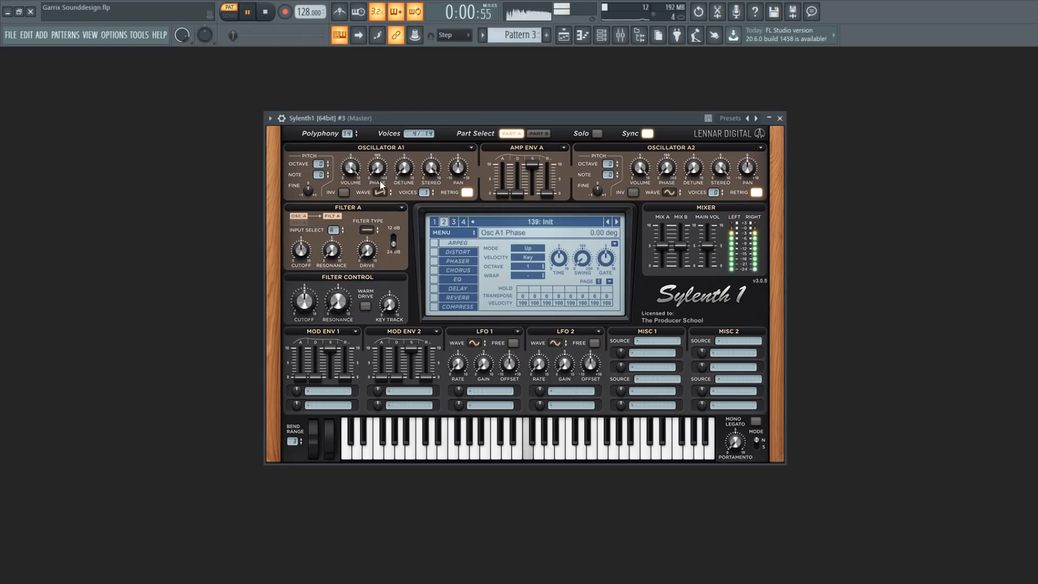
key("space")
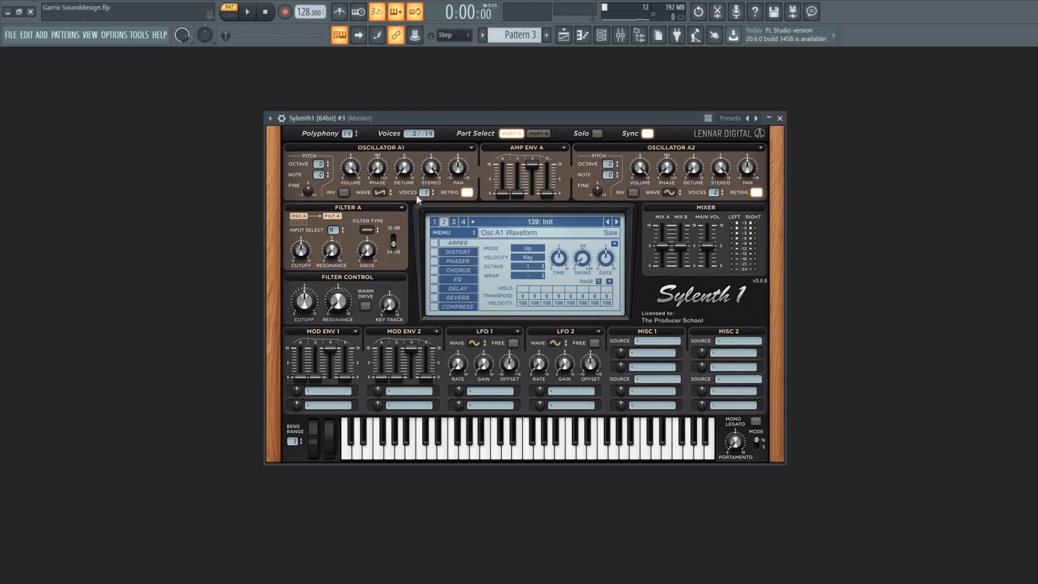
Set oscillator A1 to 8 voices, switch off its retrigger and play the pattern to check the sound.
left_click_drag(425, 194, 429, 160)
left_click(470, 193)
key("space")
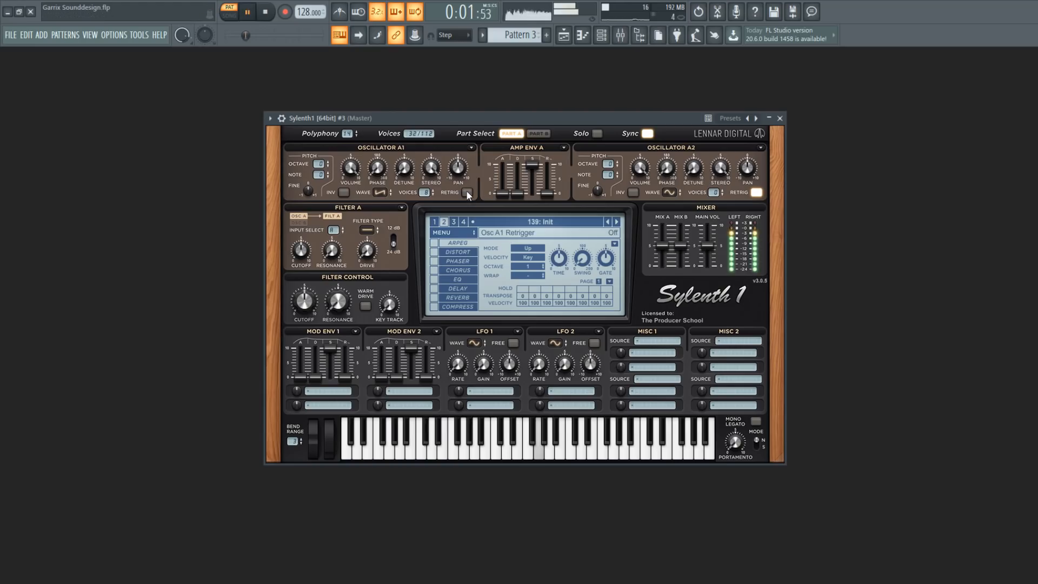
key("space")
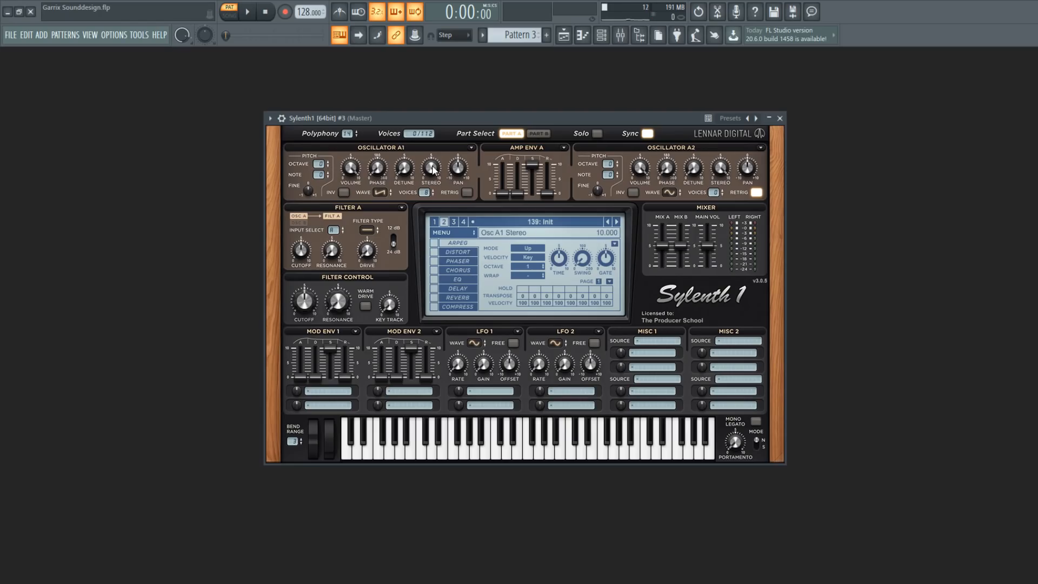
Lower oscillator A1's stereo to about 3 while the pattern plays.
left_click_drag(434, 163, 427, 202)
key("space")
left_click_drag(420, 252, 418, 268)
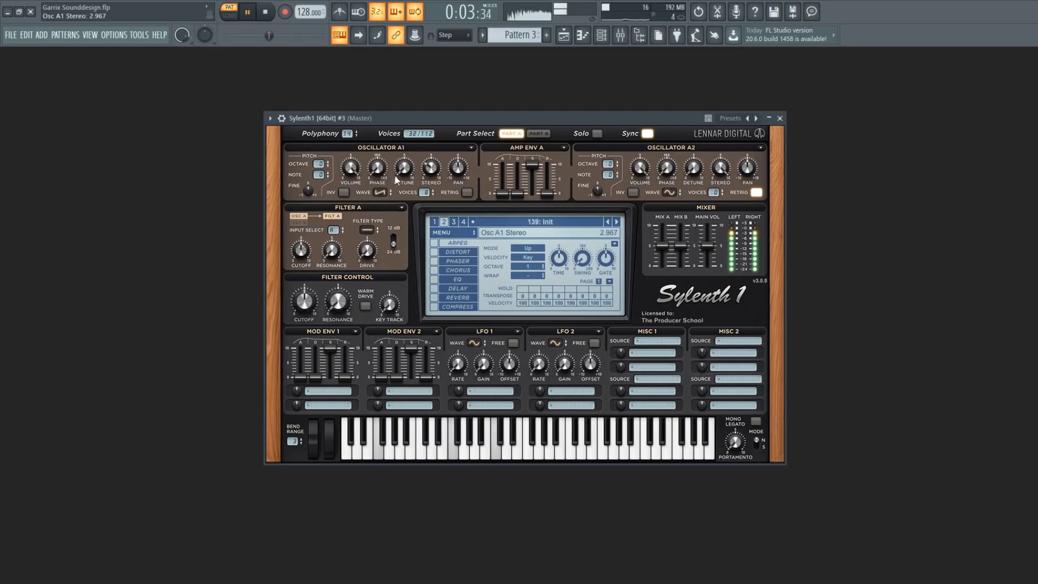
key("space")
Copy oscillator A1's settings to oscillator A2, raise A2's stereo and play the pattern to check the layered sound.
right_click(478, 158)
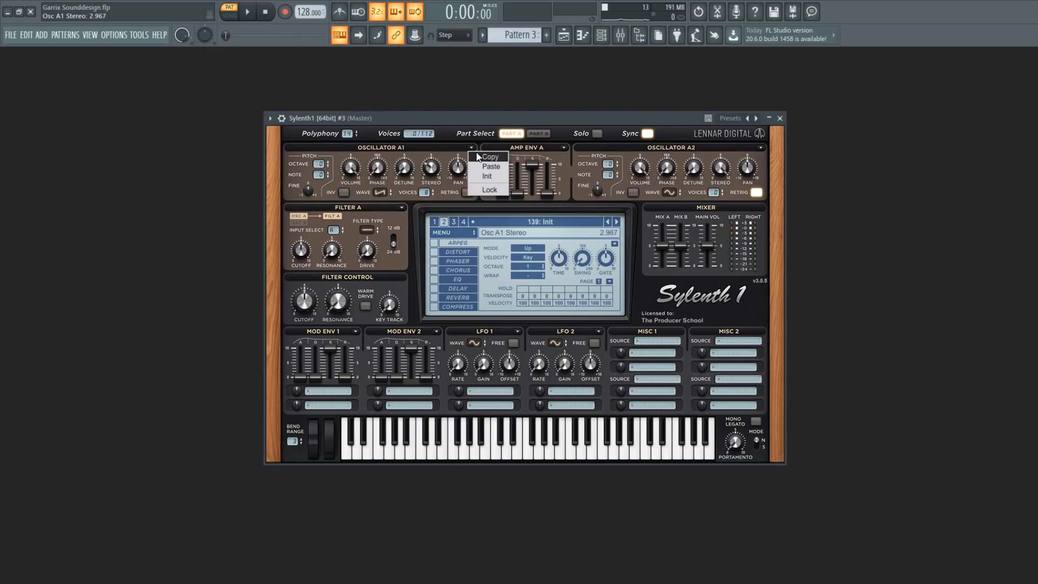
left_click(483, 158)
left_click(760, 150)
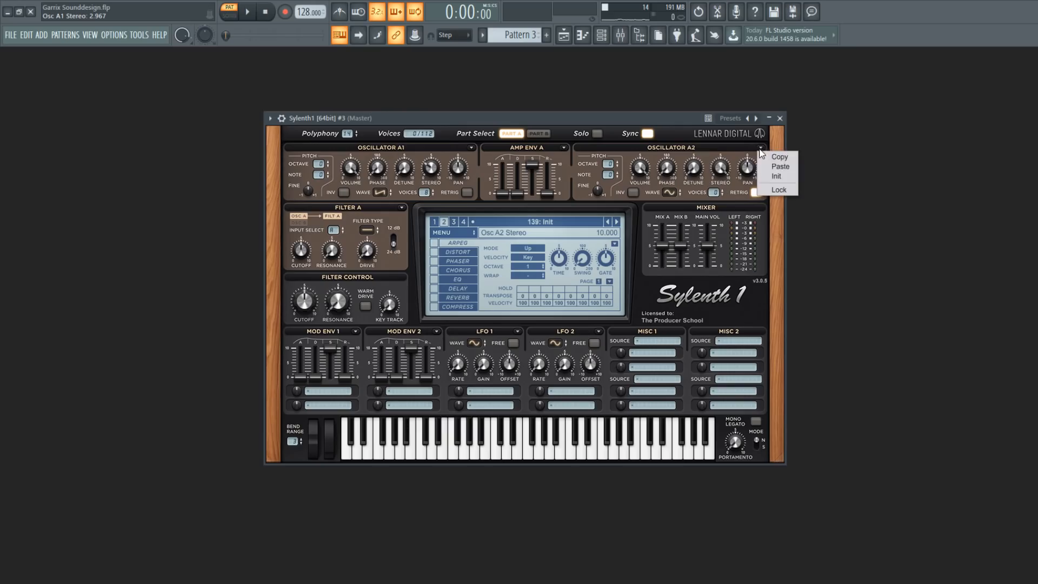
left_click(779, 166)
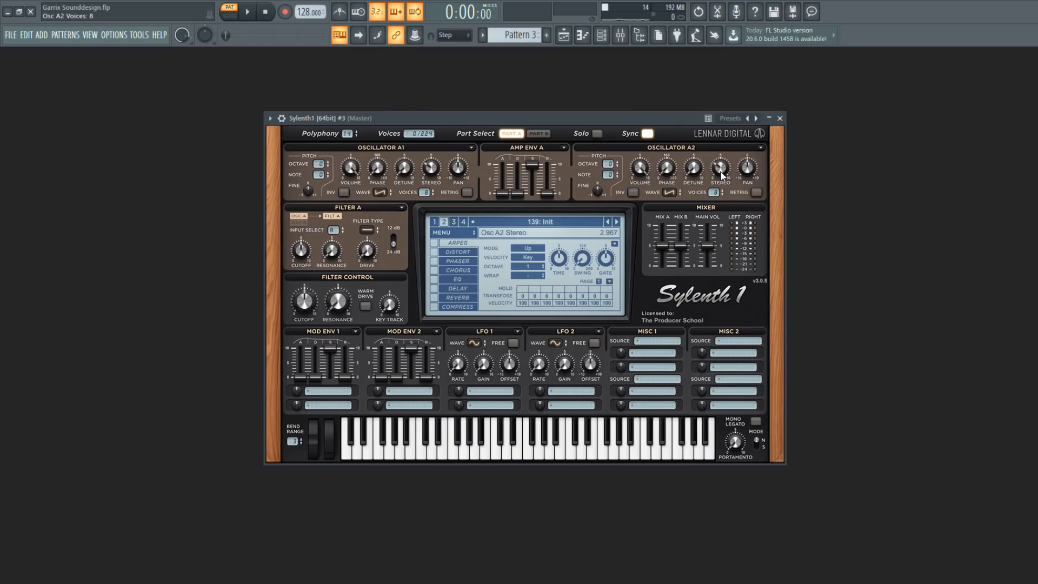
left_click_drag(722, 174, 737, 79)
key("space")
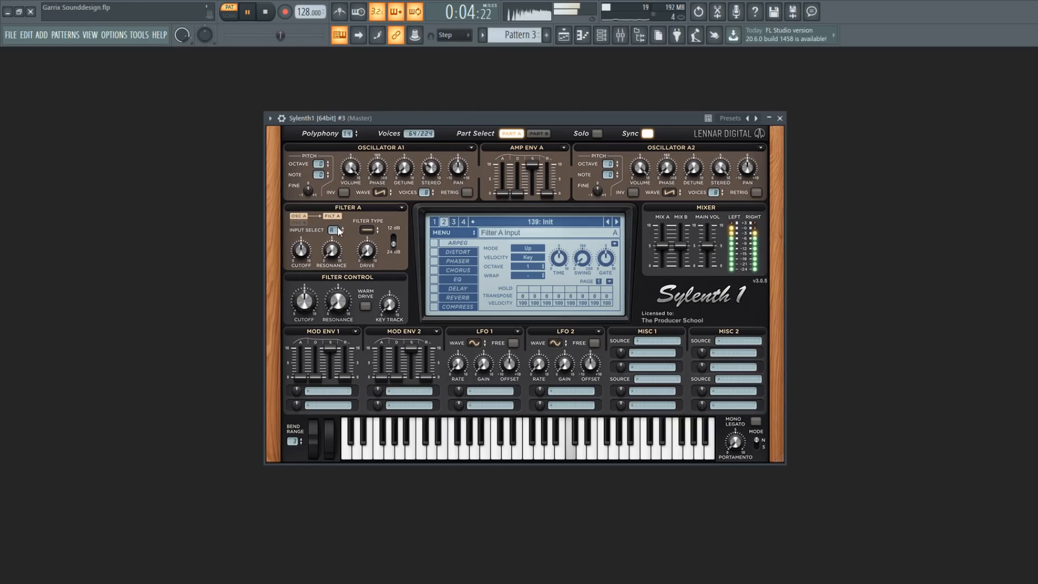
key("space")
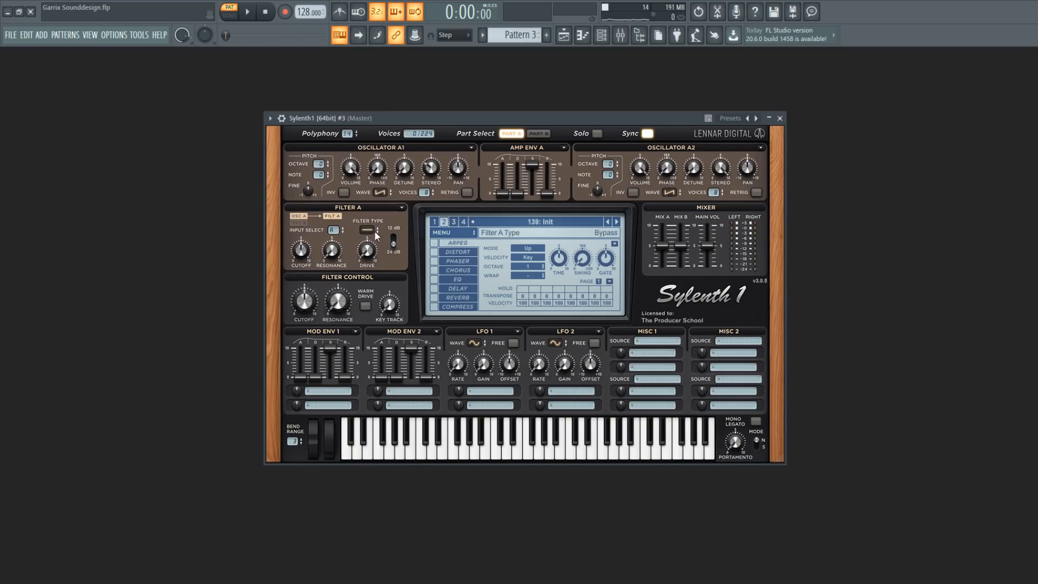
Set filter A's type to Lowpass and the filter control cutoff to 5.3, checking with the pattern playing.
left_click(368, 231)
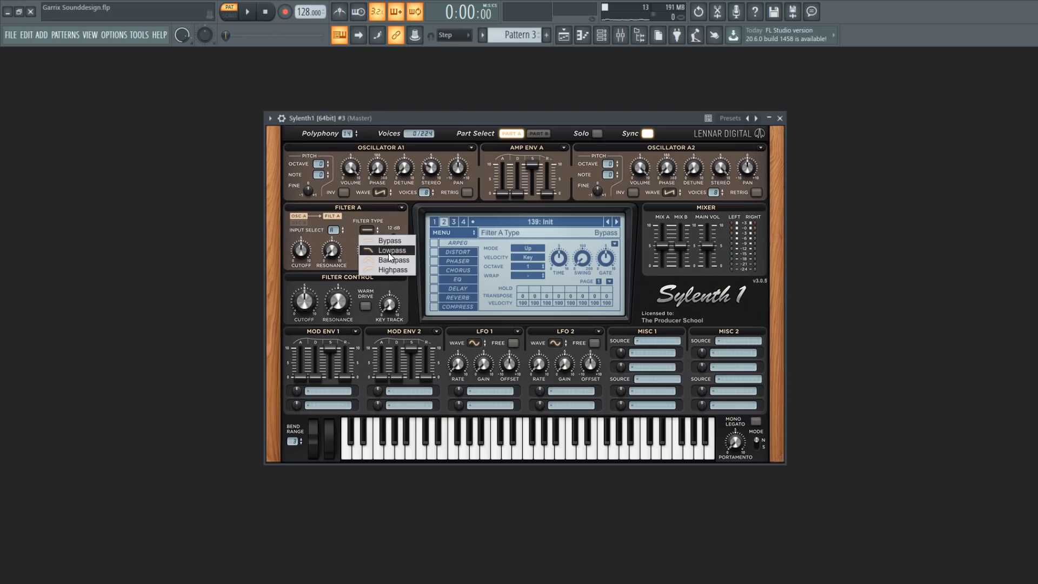
left_click(389, 251)
key("space")
mouse_move(310, 308)
left_mouse_down()
mouse_move(301, 330)
mouse_move(308, 299)
left_mouse_up()
key("space")
key("space")
key("space")
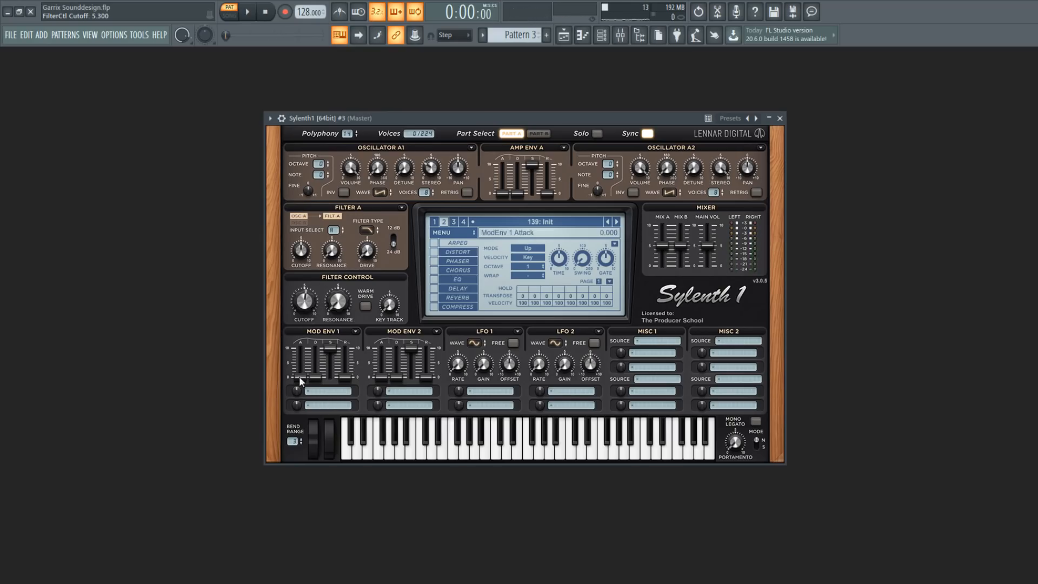
Route modulation envelope 1 to Cutoff A and B, raise its decay, lower its sustain and adjust the modulation amount during playback.
left_click(326, 393)
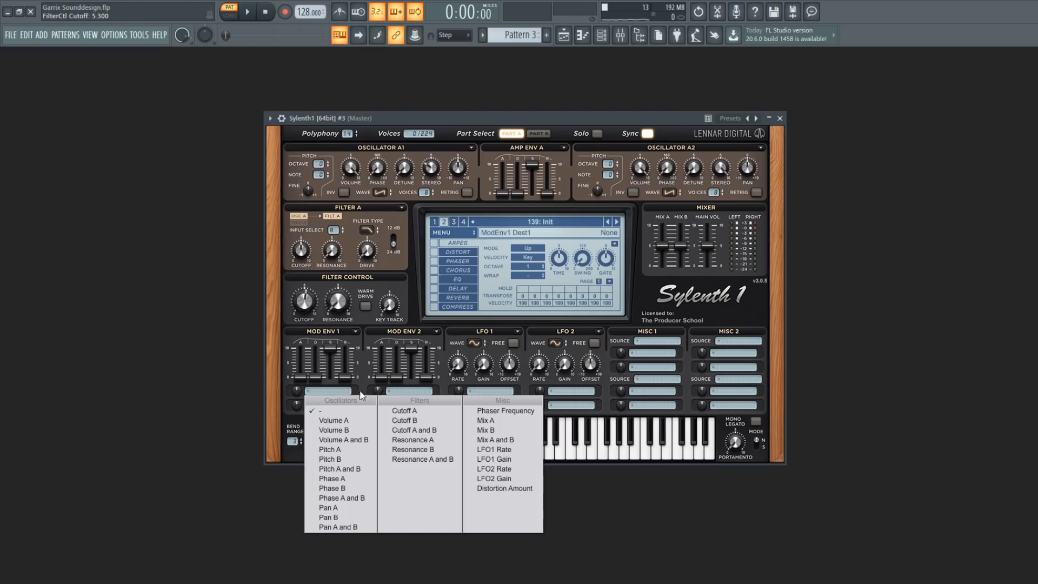
left_click(414, 429)
mouse_move(314, 374)
left_mouse_down()
mouse_move(319, 334)
mouse_move(329, 387)
left_mouse_up()
key("space")
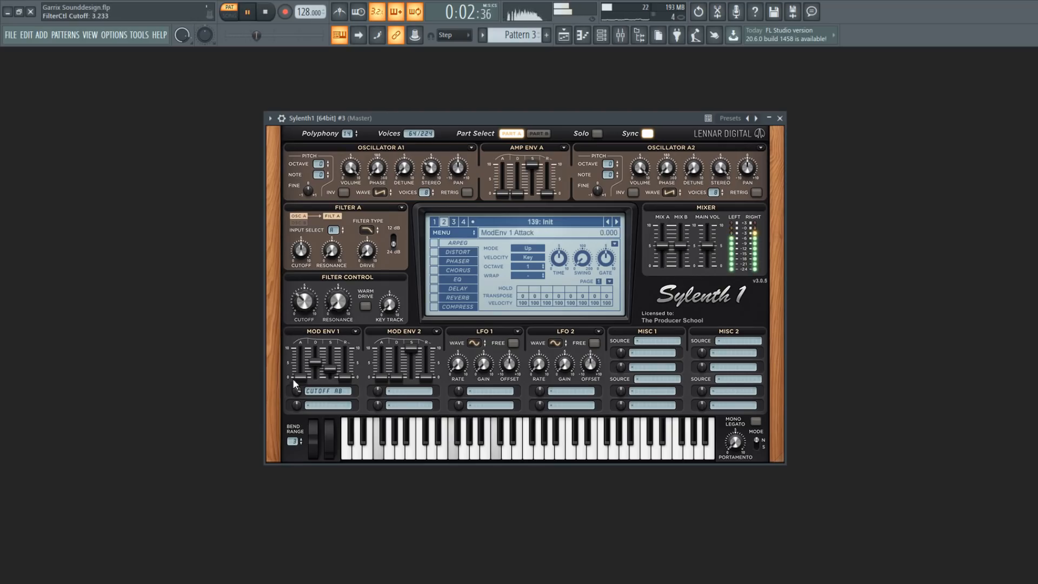
left_click_drag(296, 391, 297, 400)
left_click_drag(315, 362, 313, 365)
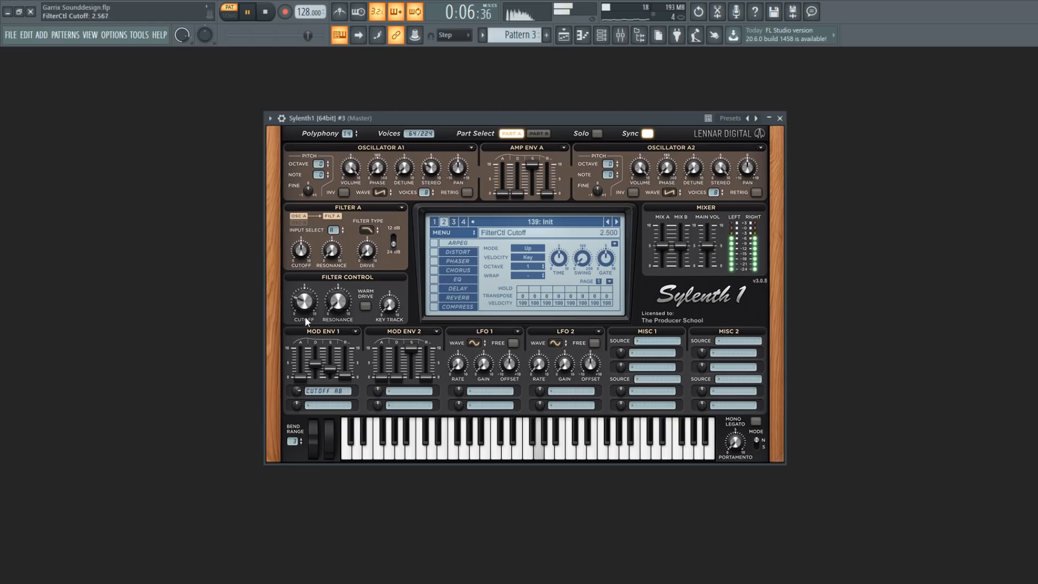
key("space")
Fine-tune the filter control cutoff to about 2.77 while the pattern plays.
left_click_drag(307, 317, 307, 318)
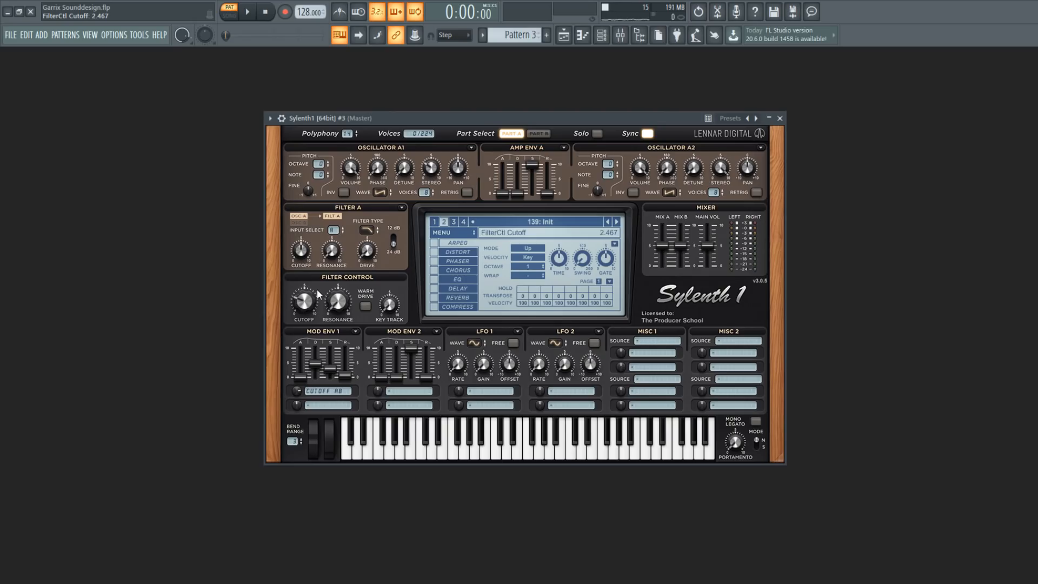
key("space")
mouse_move(307, 296)
left_mouse_down()
mouse_move(310, 268)
mouse_move(308, 293)
left_mouse_up()
key("space")
Set LFO 1's waveform to Random and its rate to 1/4D, and route it to Cutoff A and B.
left_click(473, 343)
left_click(469, 343)
left_click(469, 343)
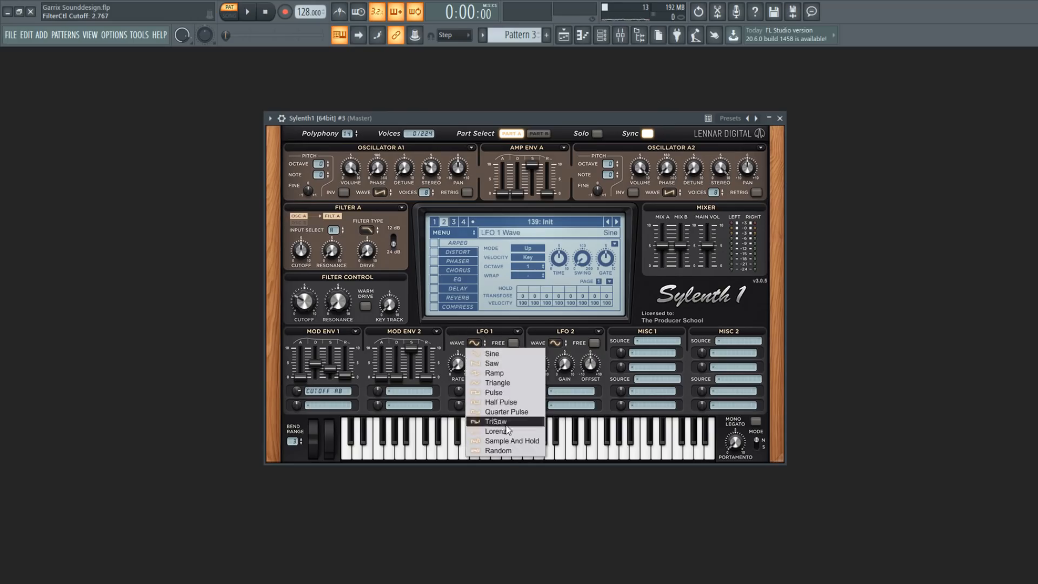
left_click(489, 452)
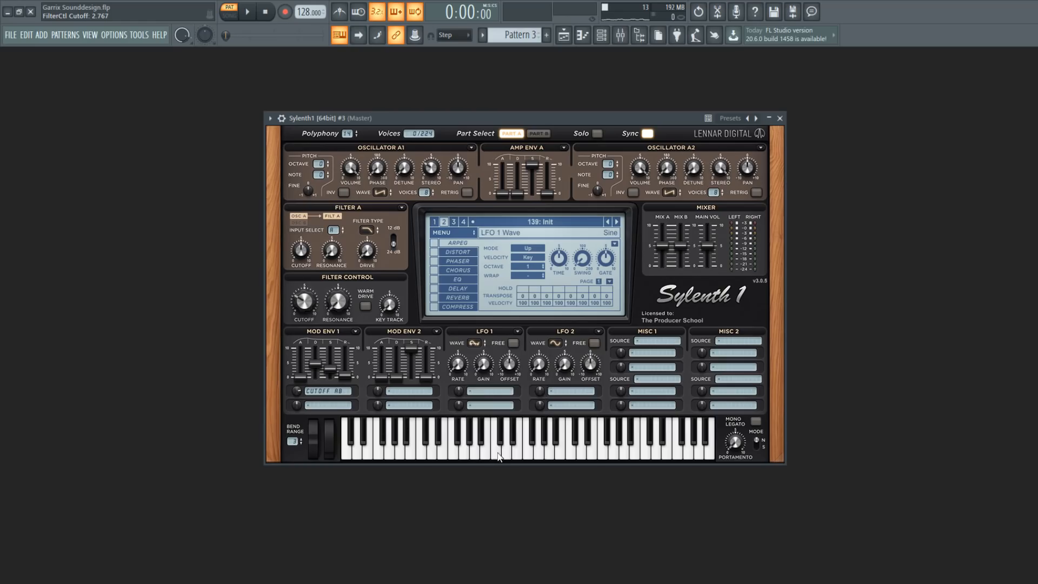
left_click(482, 388)
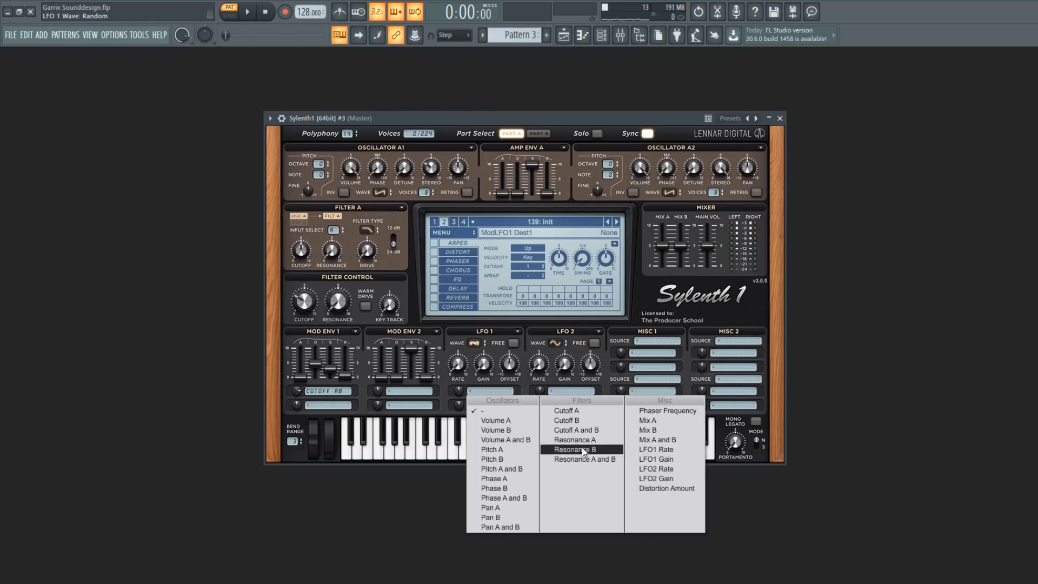
left_click(564, 429)
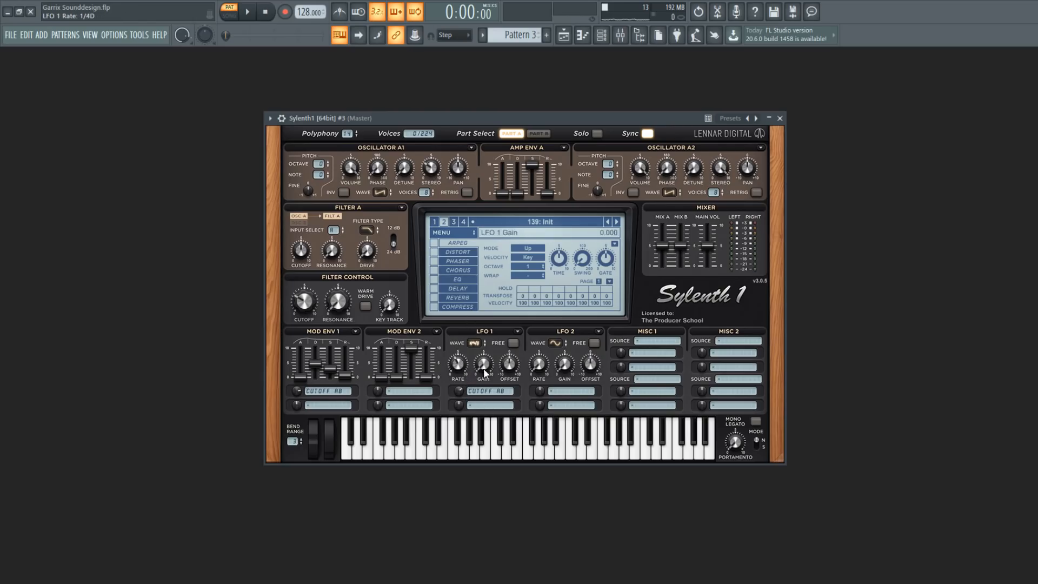
Set LFO 1's modulation amount to about 6.1, its gain to about 7.2 and the filter control cutoff to about 3.1 during playback.
key("space")
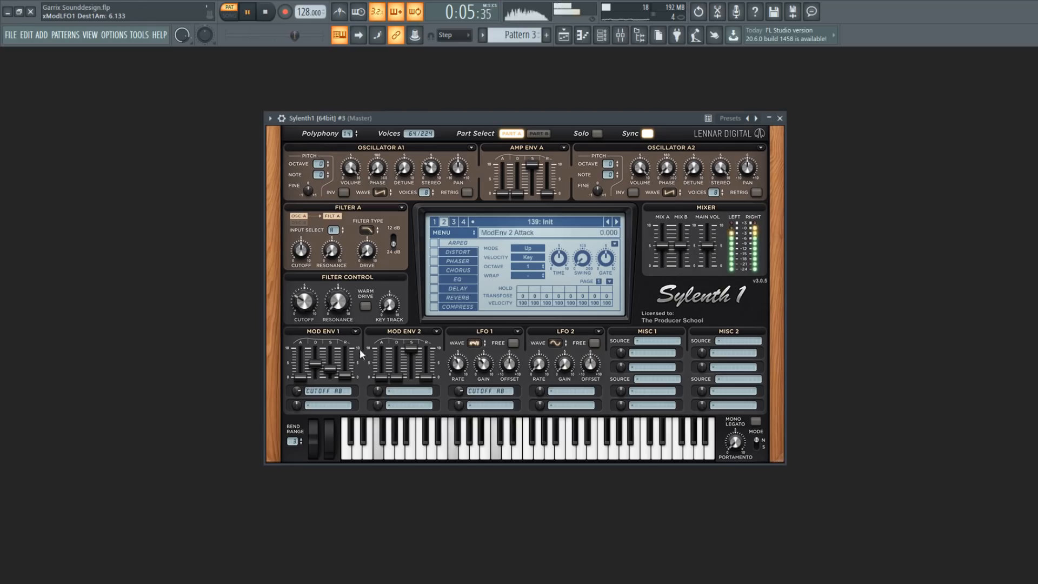
key("space")
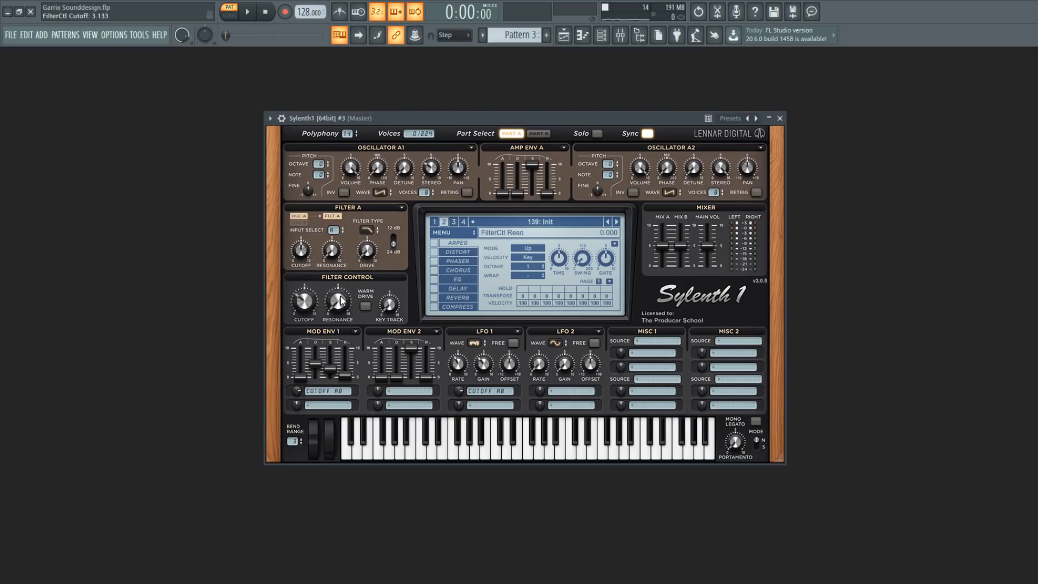
key("space")
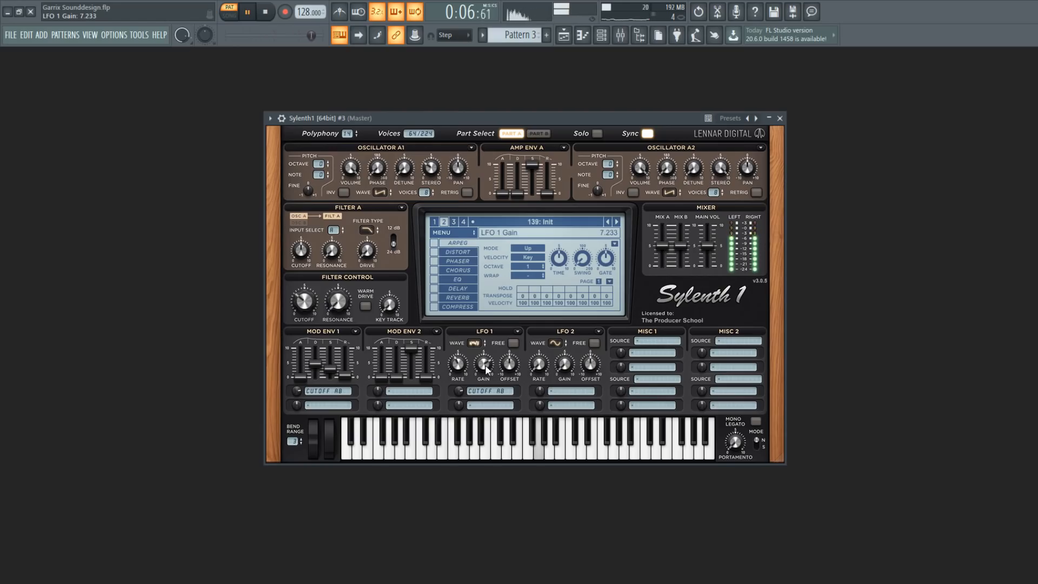
key("space")
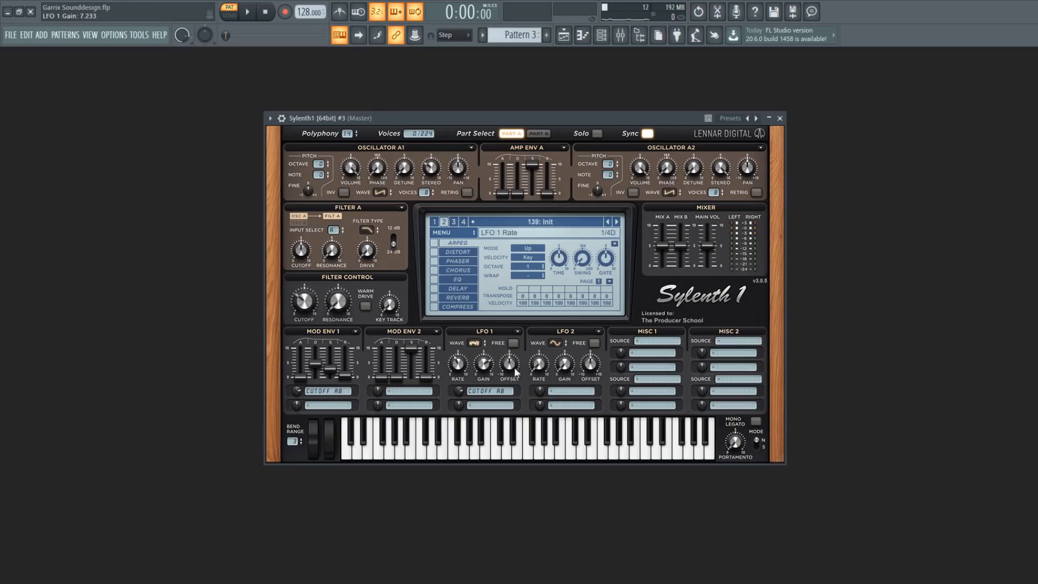
Lower LFO 1's gain to about 3.1 while the pattern plays.
key("space")
left_click_drag(482, 377, 466, 416)
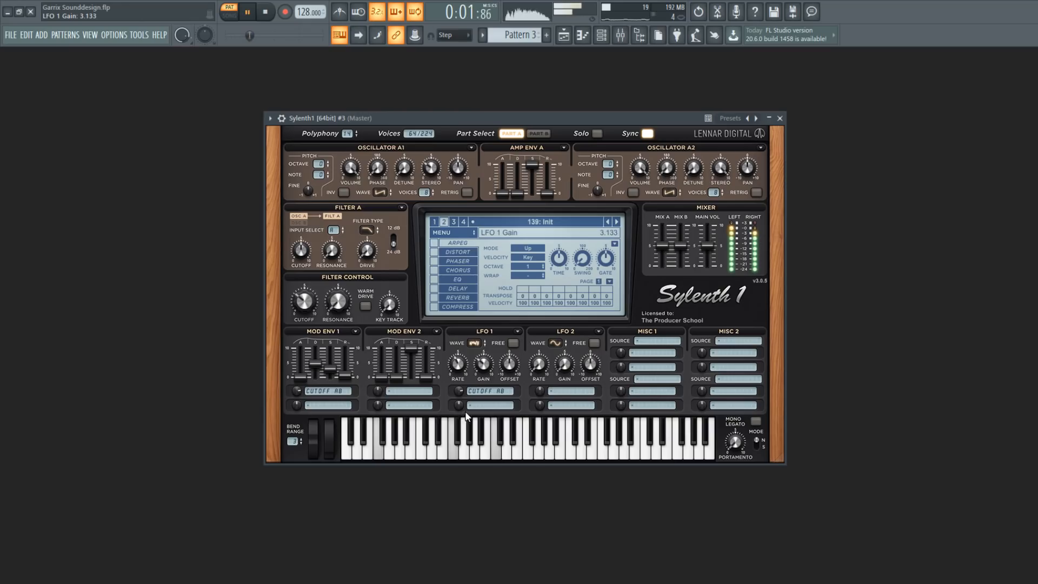
key("space")
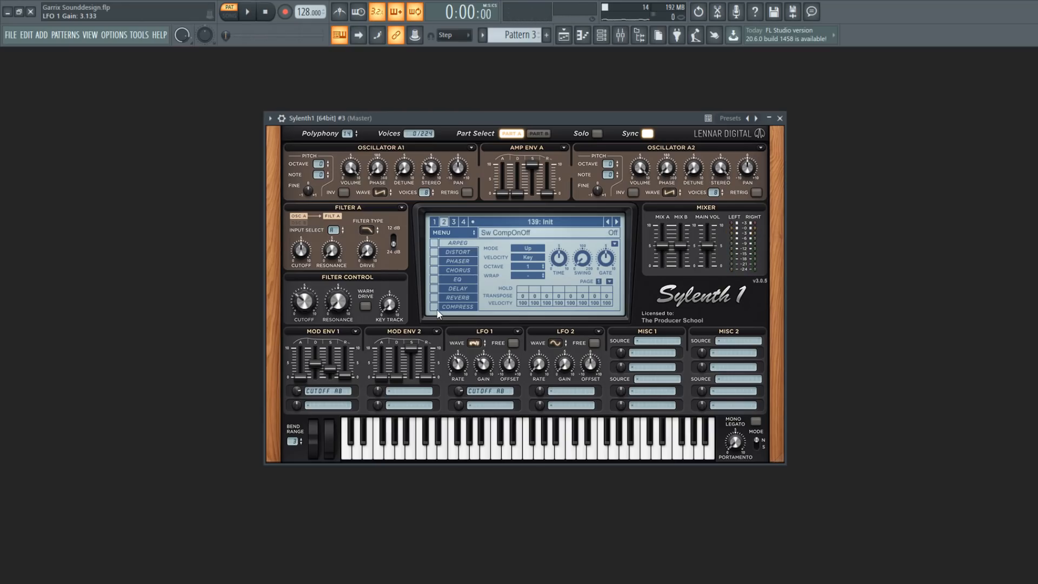
Enable the reverb with 34 ms predelay, adjust its width, and set dry/wet to 57% and size to about 2.6 during playback.
left_click(432, 297)
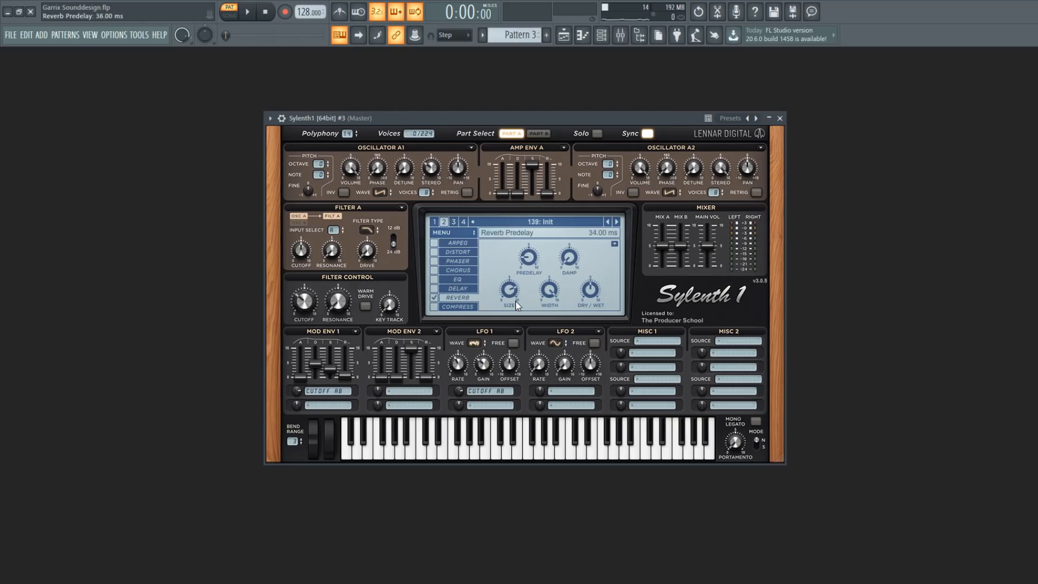
key("space")
left_click_drag(549, 290, 544, 334)
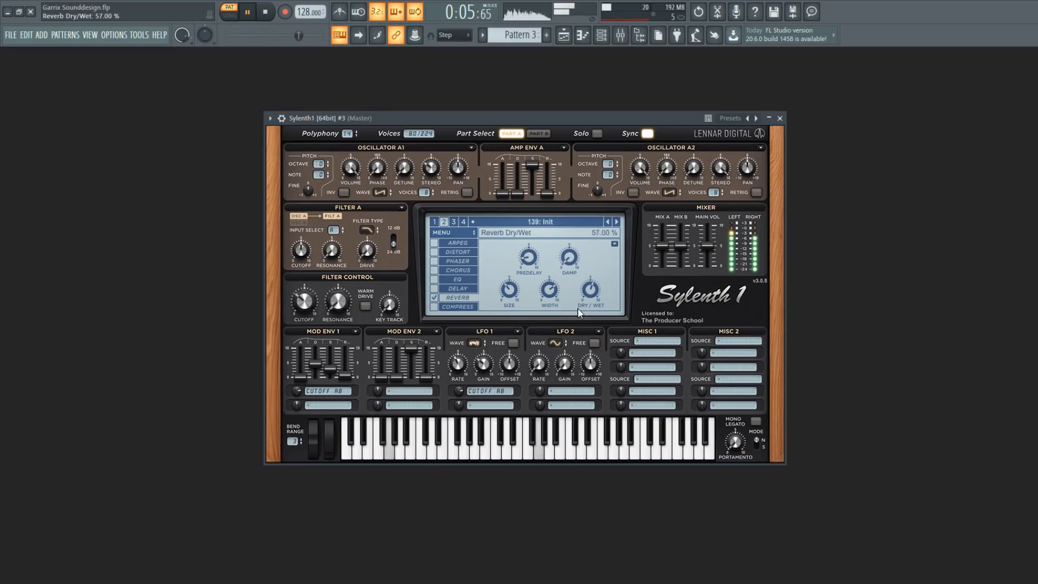
left_click_drag(506, 292, 508, 308)
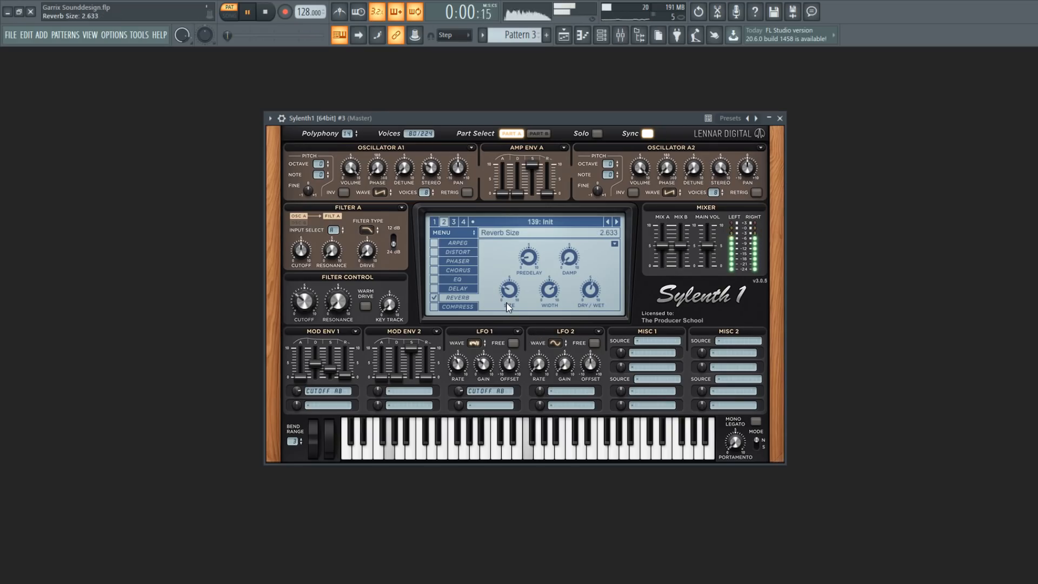